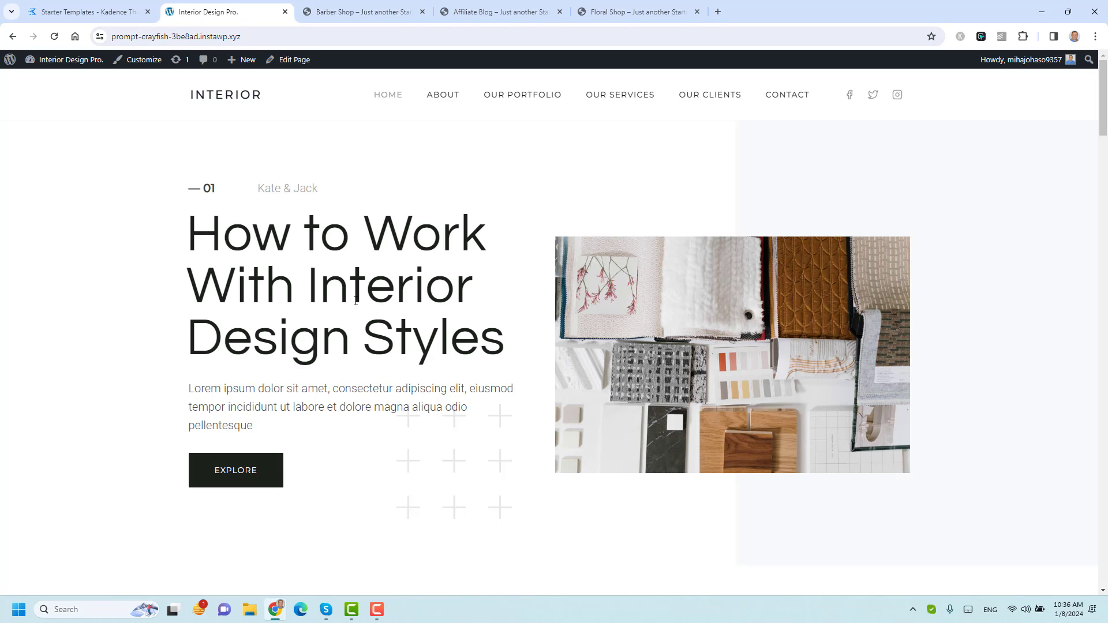
Step: Compare the header layouts of the Barber Shop, Affiliate Blog and Floral Shop demo sites, including the blog's search overlay
{"action": "left_click", "coordinate": [386, 9]}
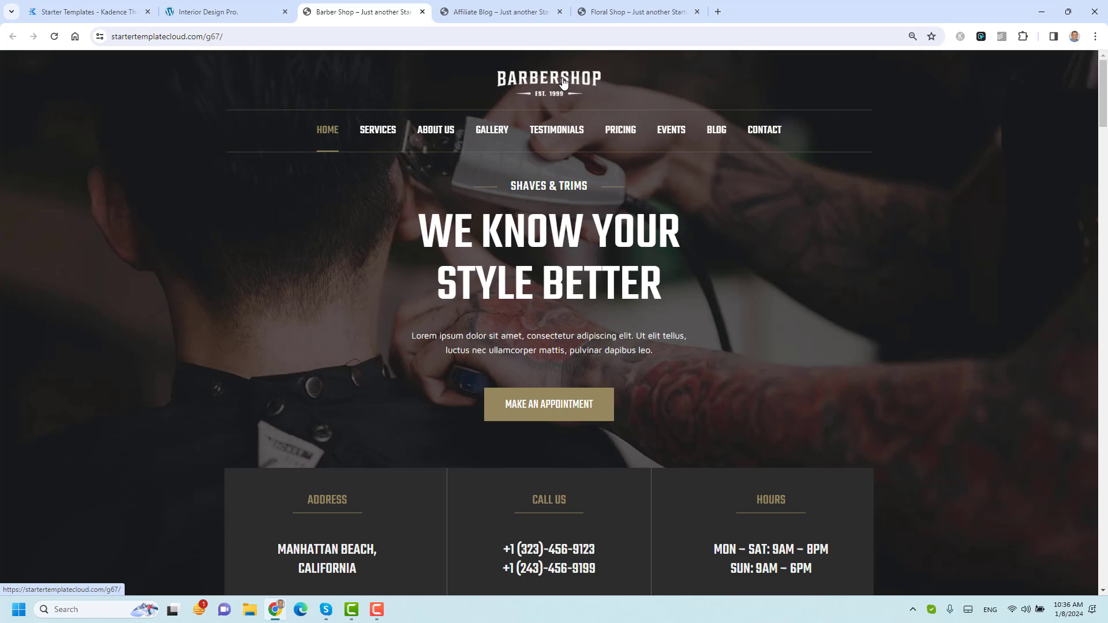
{"action": "left_click", "coordinate": [513, 12]}
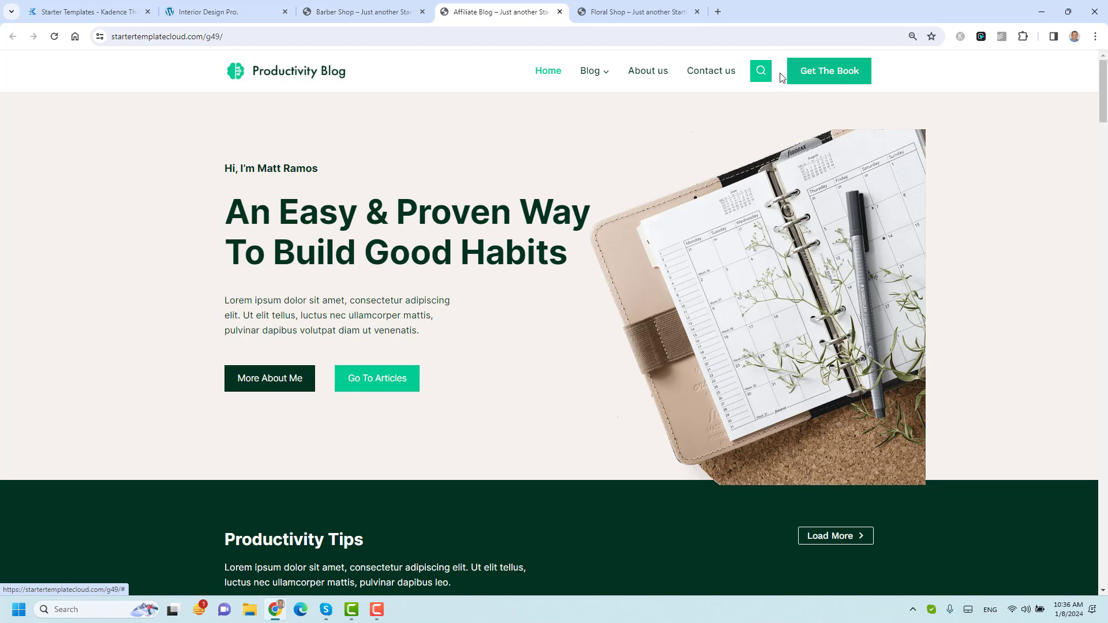
{"action": "left_click", "coordinate": [758, 73]}
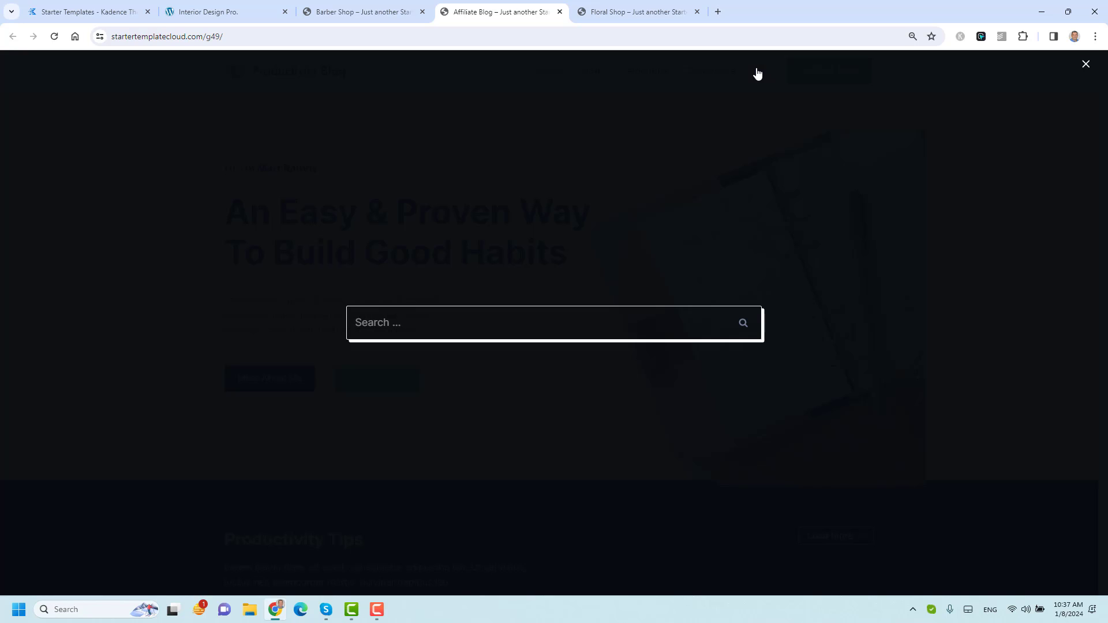
{"action": "left_click", "coordinate": [1086, 65]}
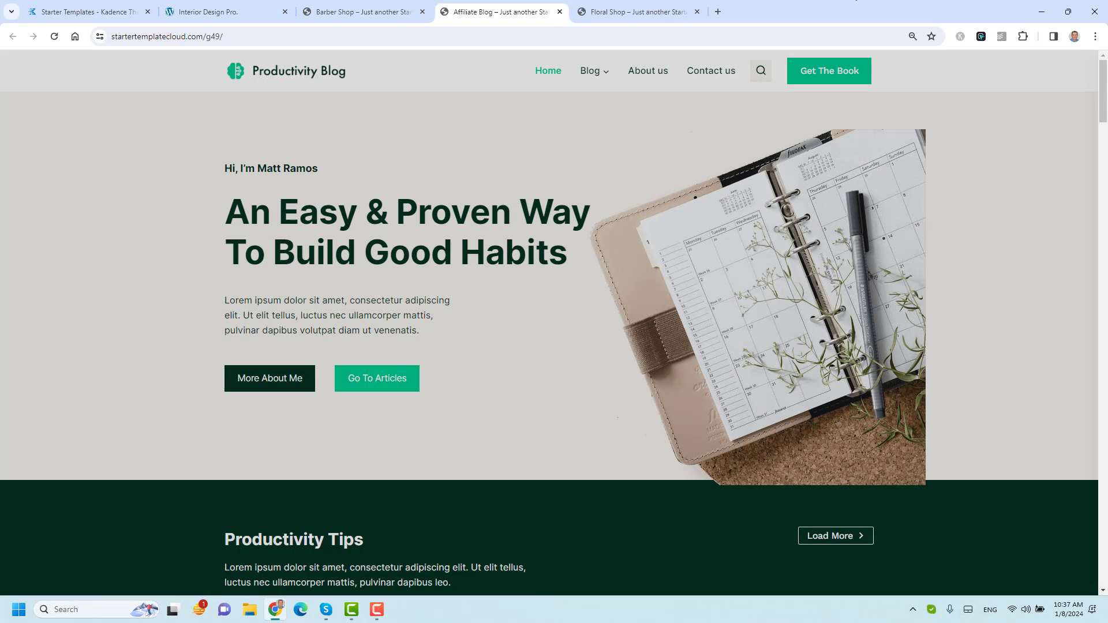
{"action": "left_click", "coordinate": [656, 6]}
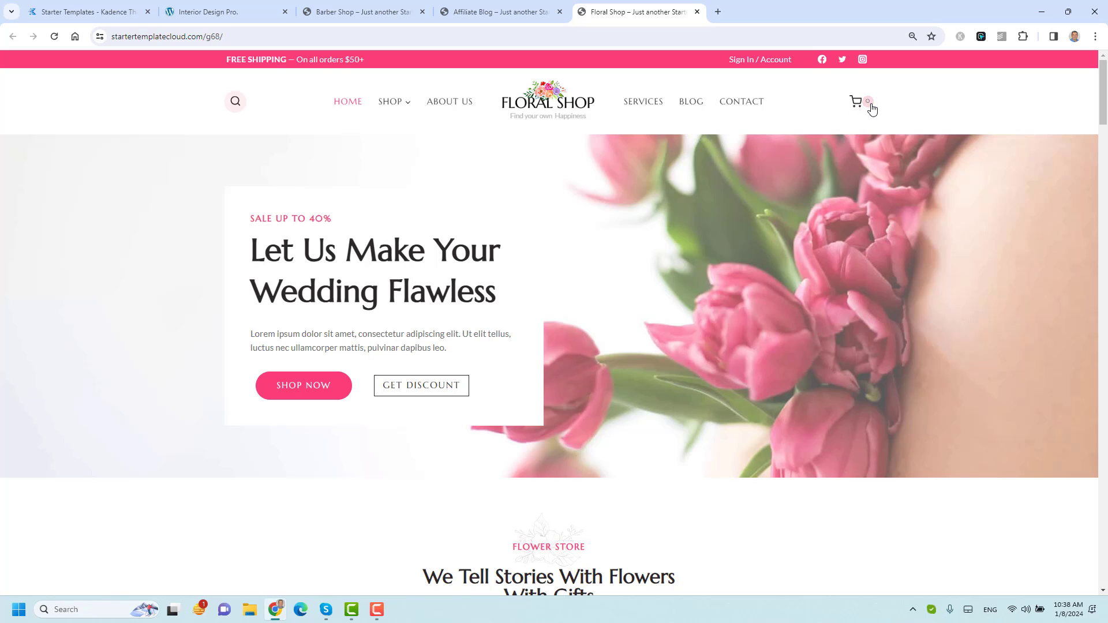
{"action": "left_click", "coordinate": [520, 10]}
{"action": "left_click", "coordinate": [404, 6]}
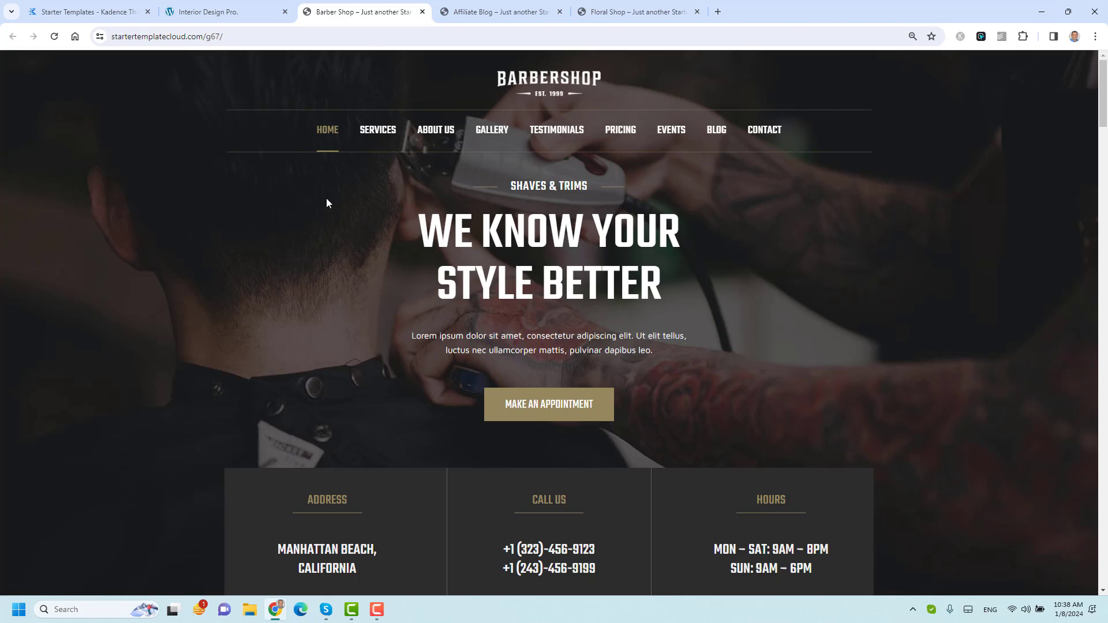
{"action": "left_click", "coordinate": [494, 16]}
{"action": "left_click", "coordinate": [626, 9]}
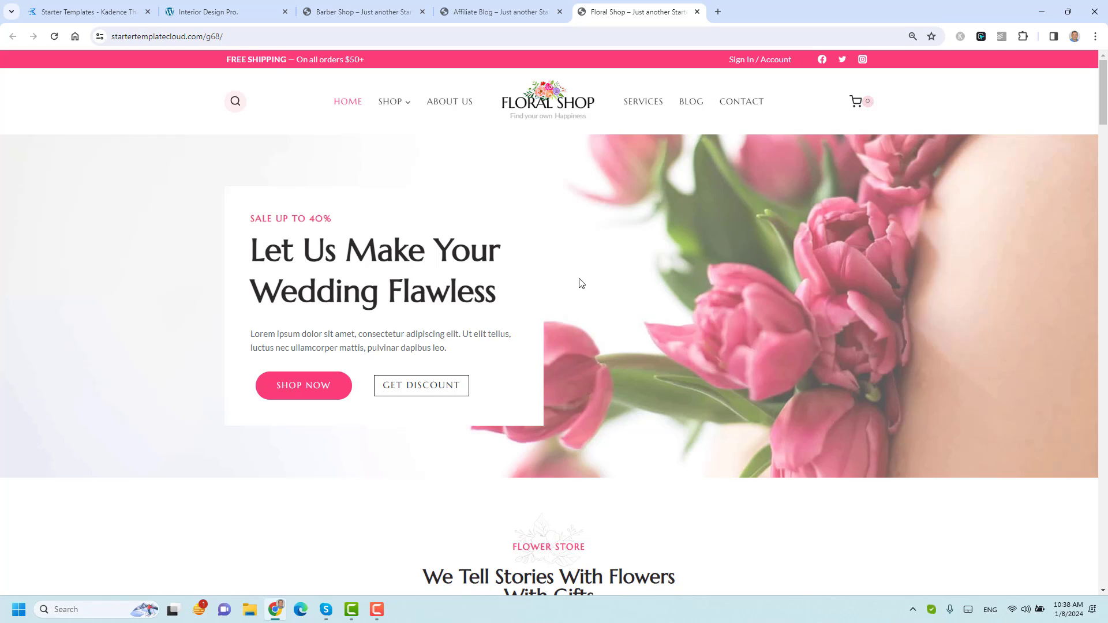
Step: Open the header design settings in the Interior Design Pro site's theme customizer
{"action": "left_click", "coordinate": [230, 12]}
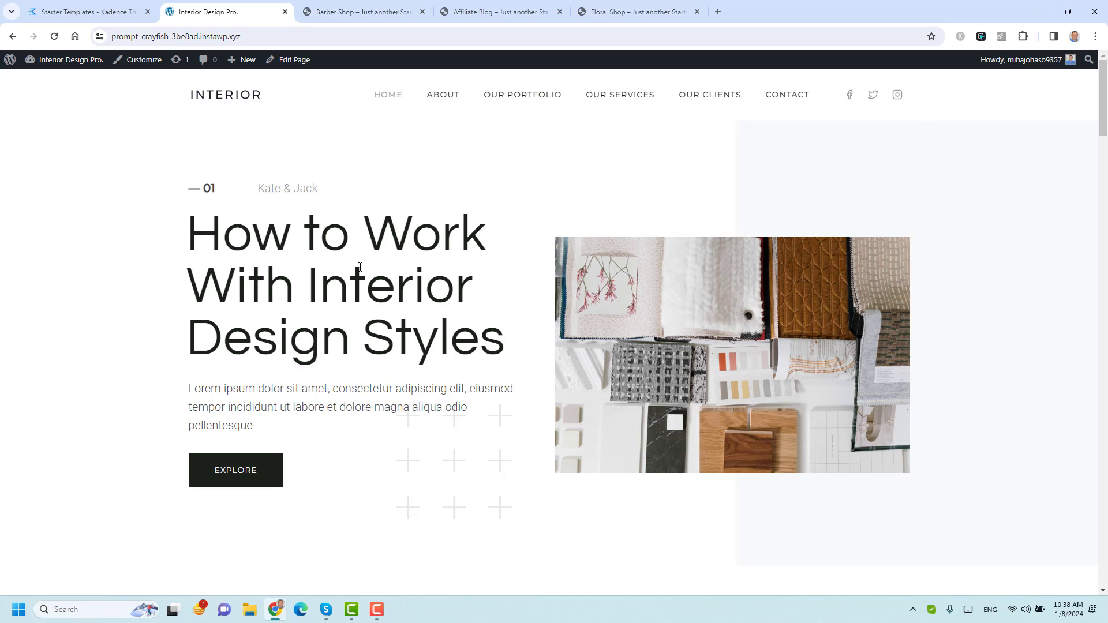
{"action": "left_click", "coordinate": [145, 61]}
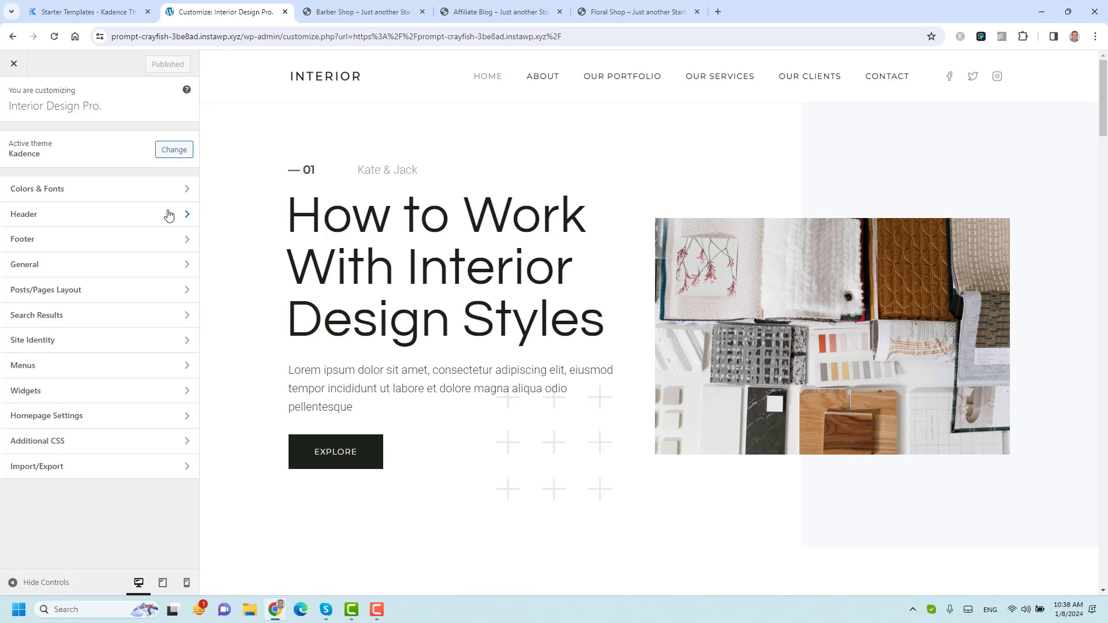
{"action": "left_click", "coordinate": [66, 225]}
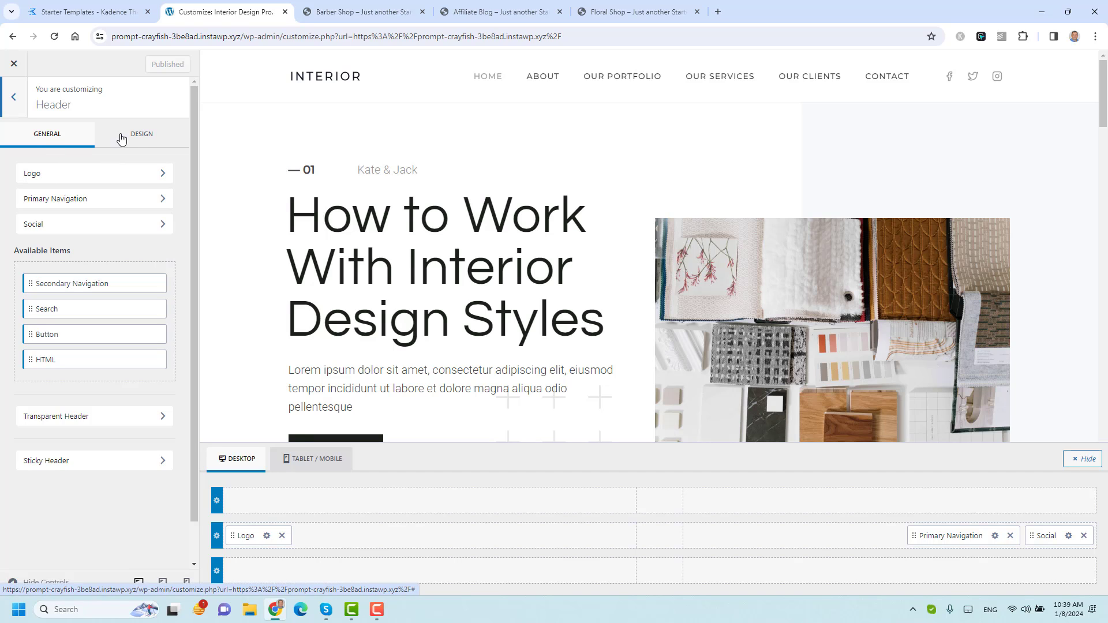
{"action": "left_click", "coordinate": [141, 139]}
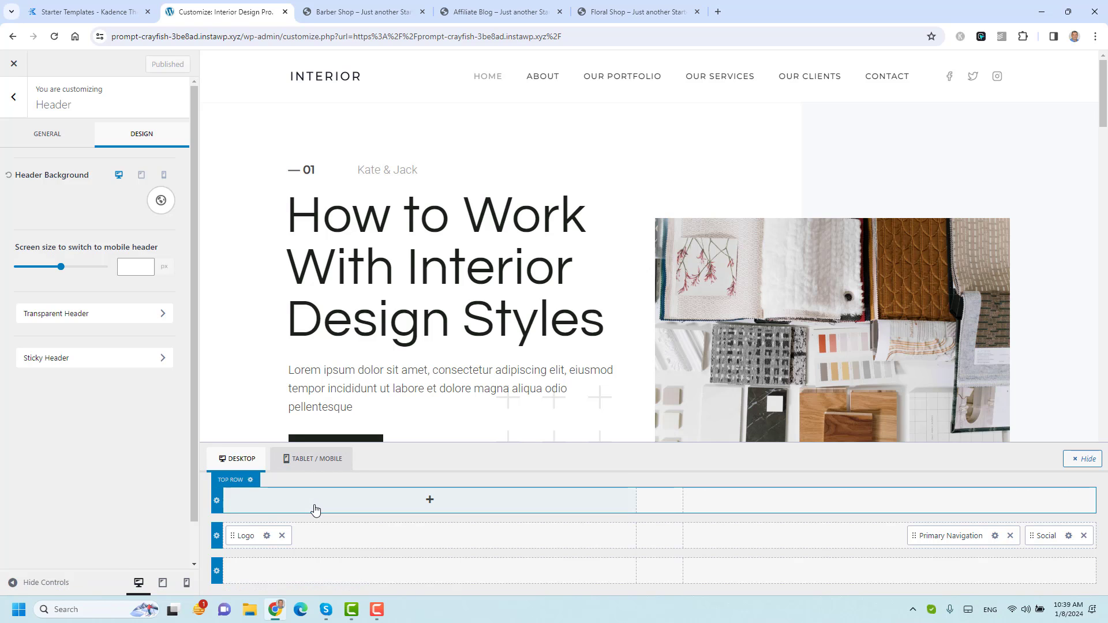
Step: Examine the design settings of the header's top, main and bottom rows, comparing them with the Floral Shop demo header
{"action": "left_click", "coordinate": [216, 499]}
{"action": "left_click", "coordinate": [219, 532]}
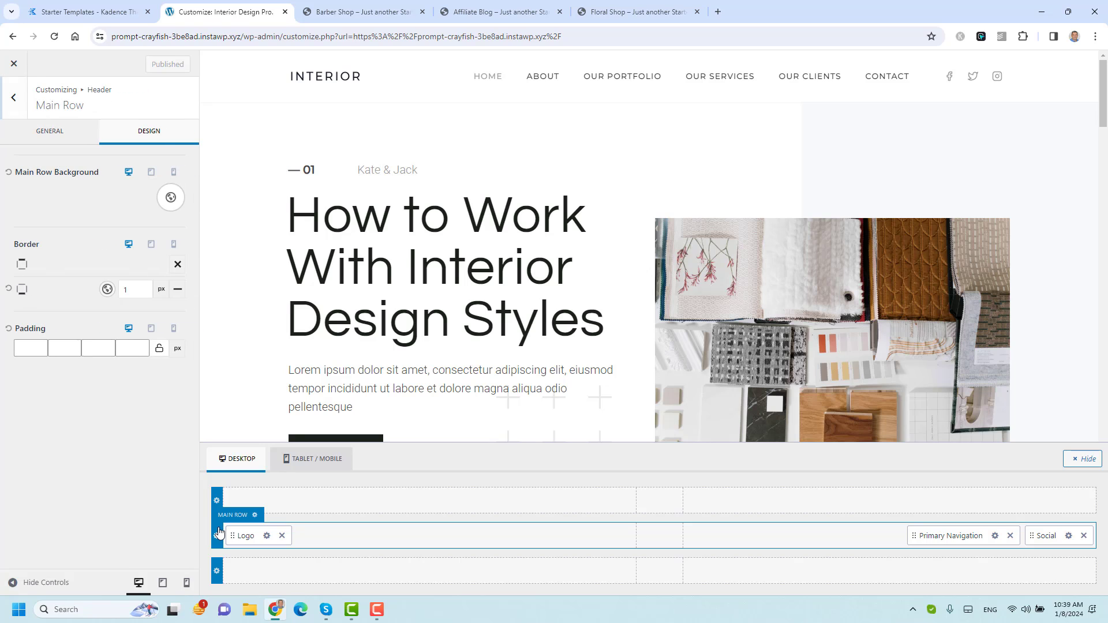
{"action": "left_click", "coordinate": [217, 573]}
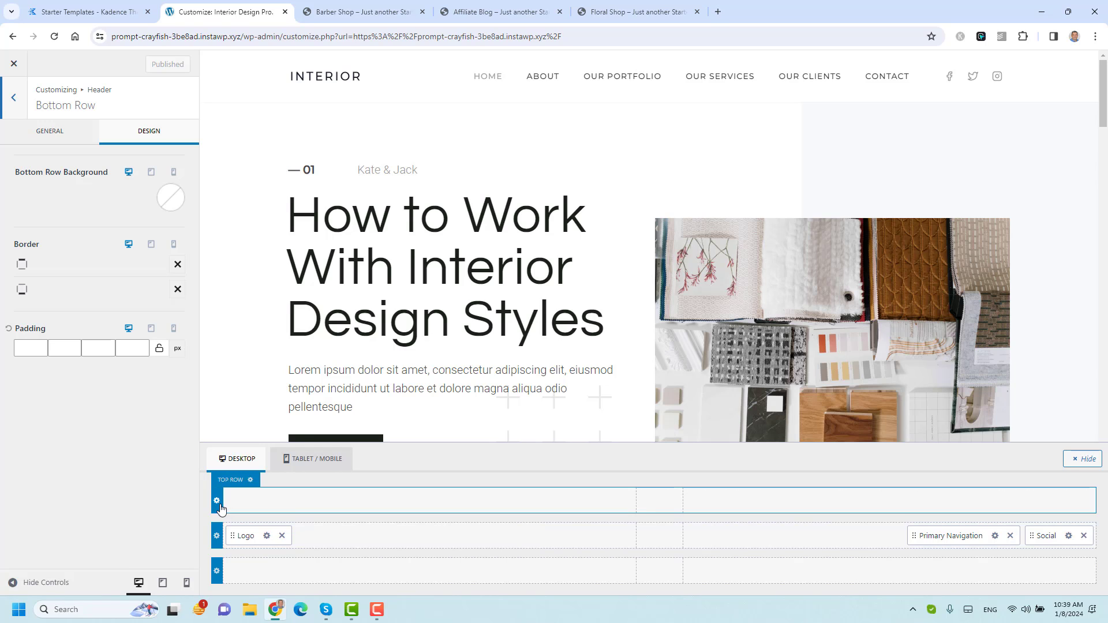
{"action": "left_click", "coordinate": [629, 12]}
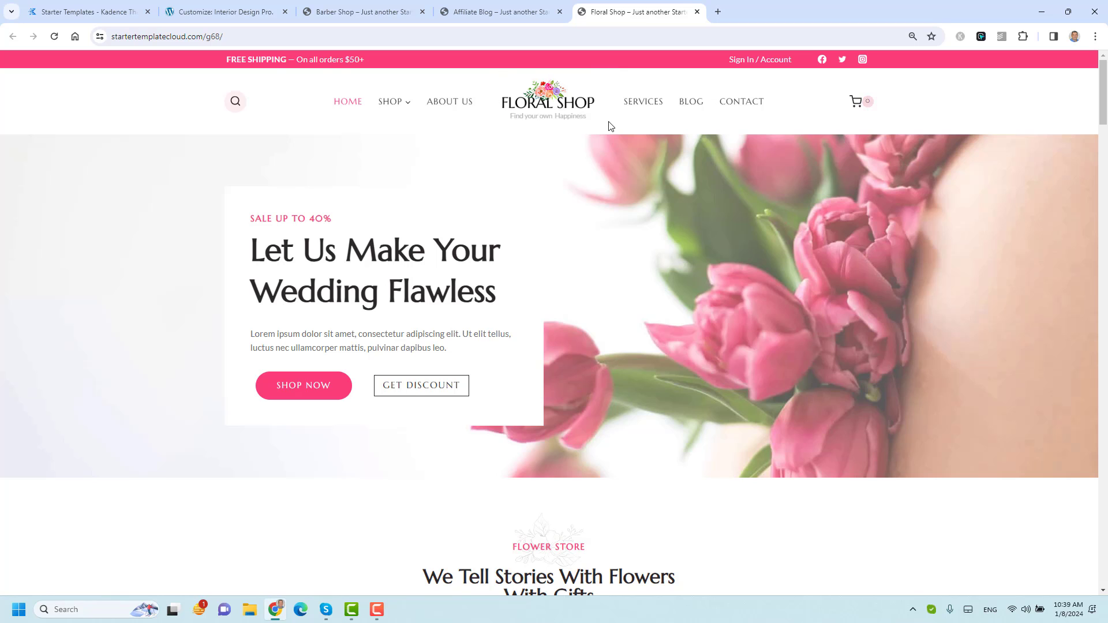
{"action": "left_click", "coordinate": [225, 12]}
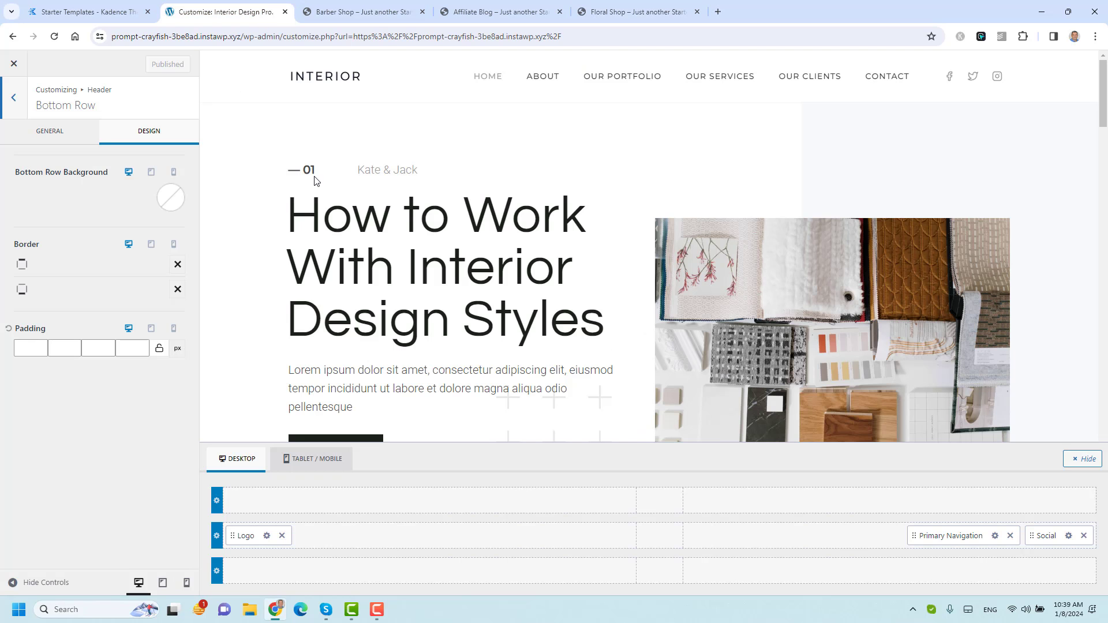
{"action": "left_click", "coordinate": [216, 499]}
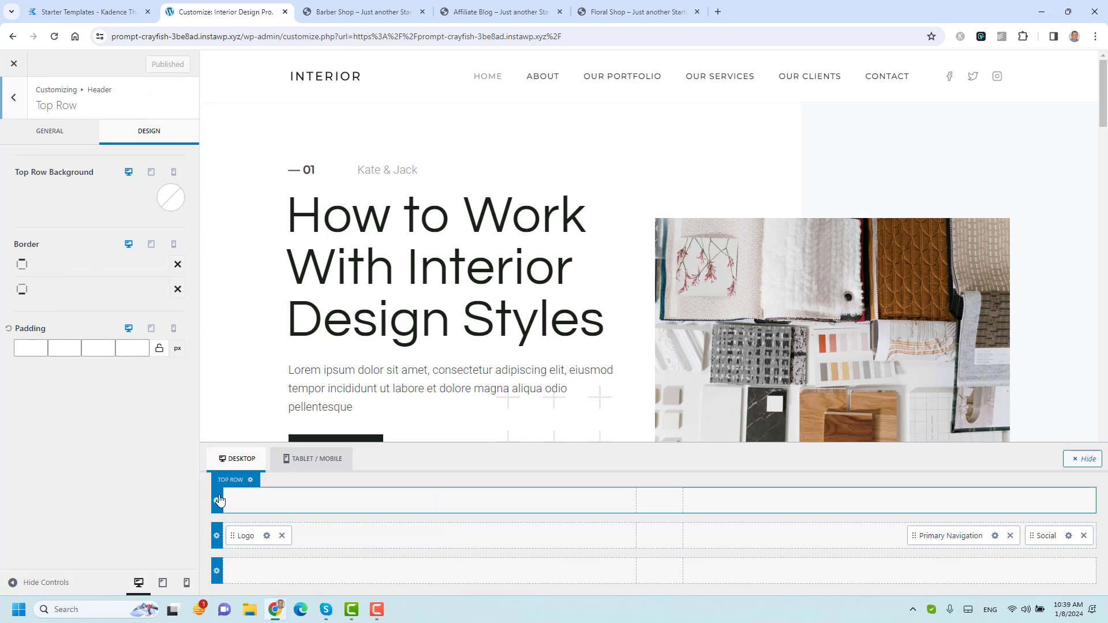
{"action": "left_click", "coordinate": [216, 536]}
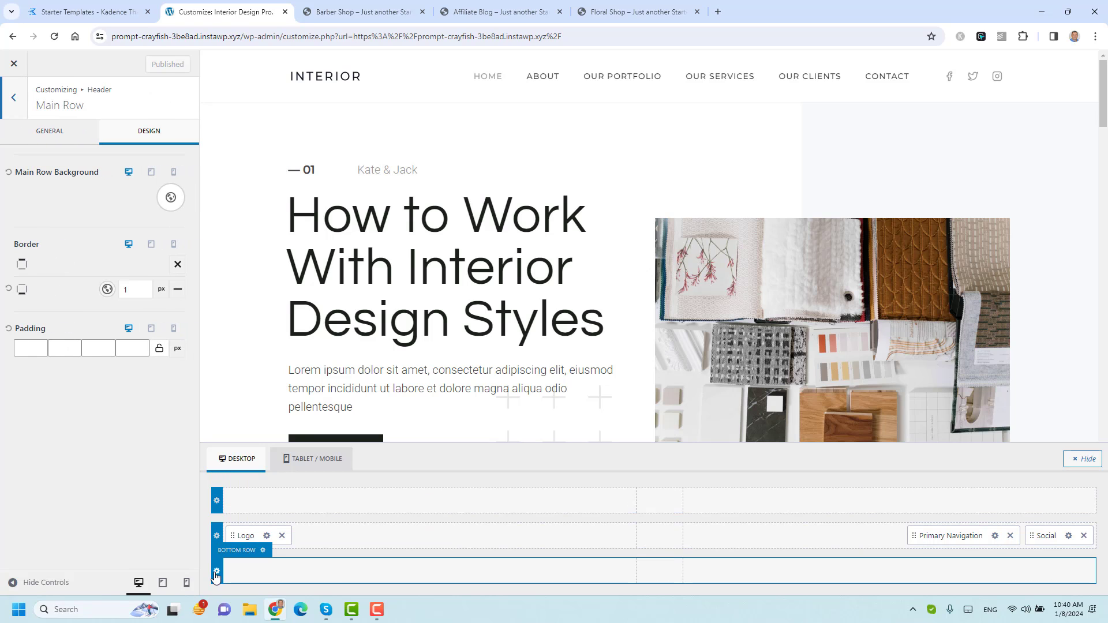
{"action": "left_click", "coordinate": [217, 571]}
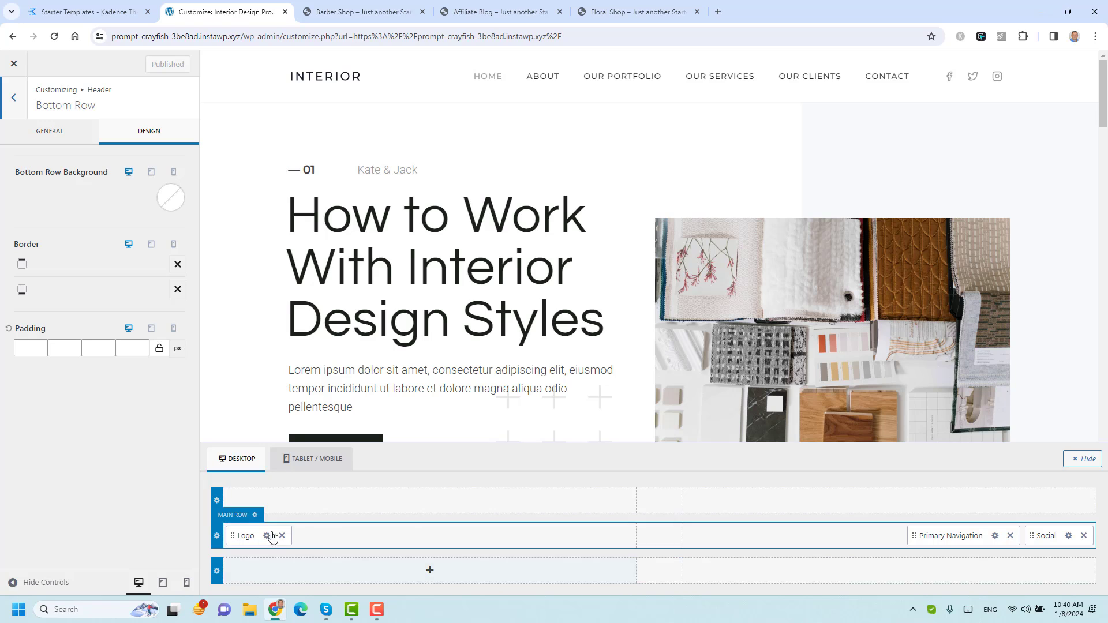
{"action": "left_click", "coordinate": [217, 500]}
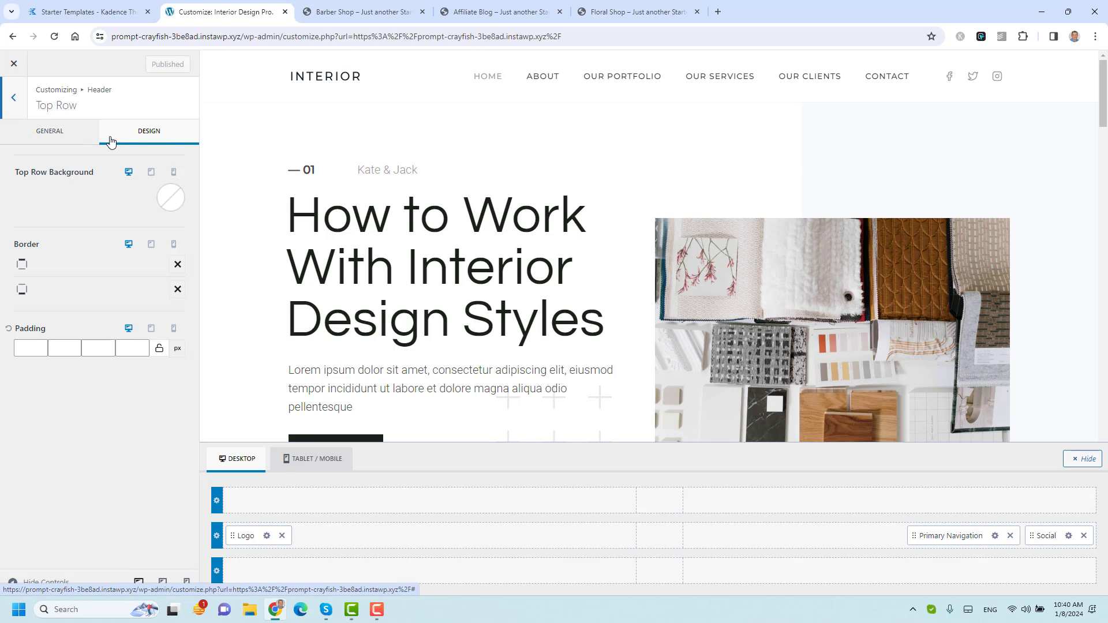
Step: Review the general and design settings of the top and main rows, and the header arrangement for tablet and mobile
{"action": "left_click", "coordinate": [56, 140]}
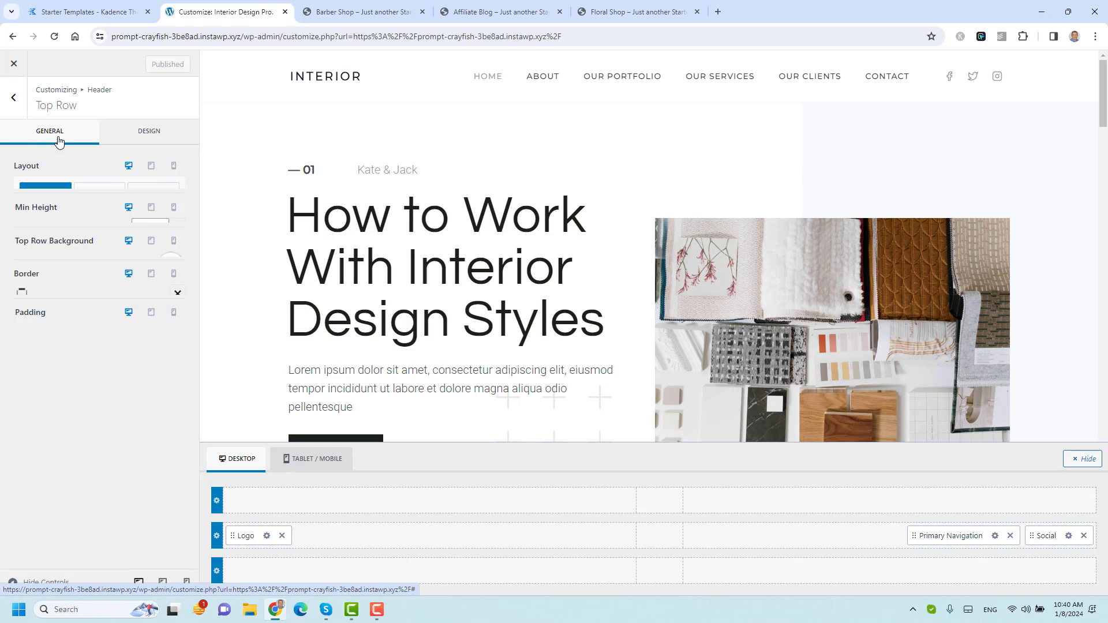
{"action": "left_click", "coordinate": [139, 138]}
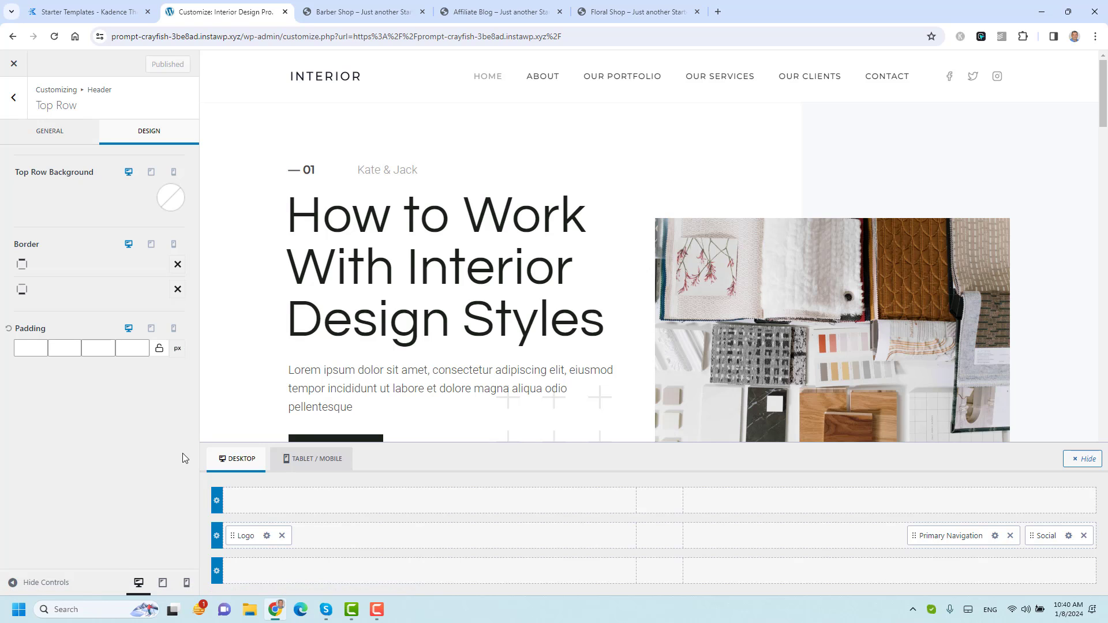
{"action": "left_click", "coordinate": [217, 537]}
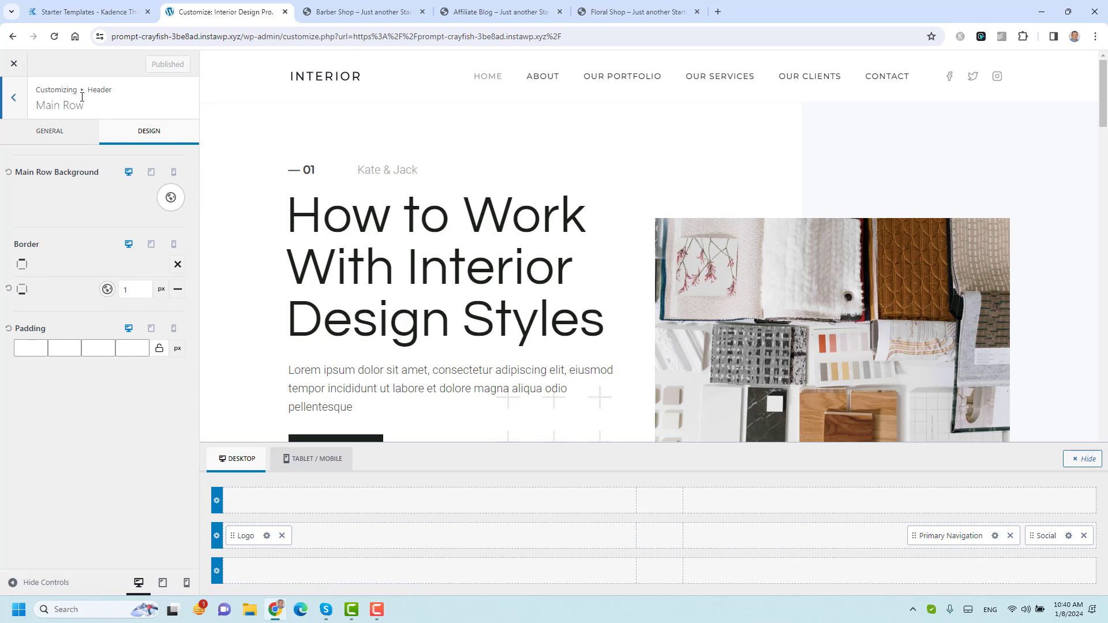
{"action": "left_click", "coordinate": [60, 133]}
{"action": "left_click", "coordinate": [158, 133]}
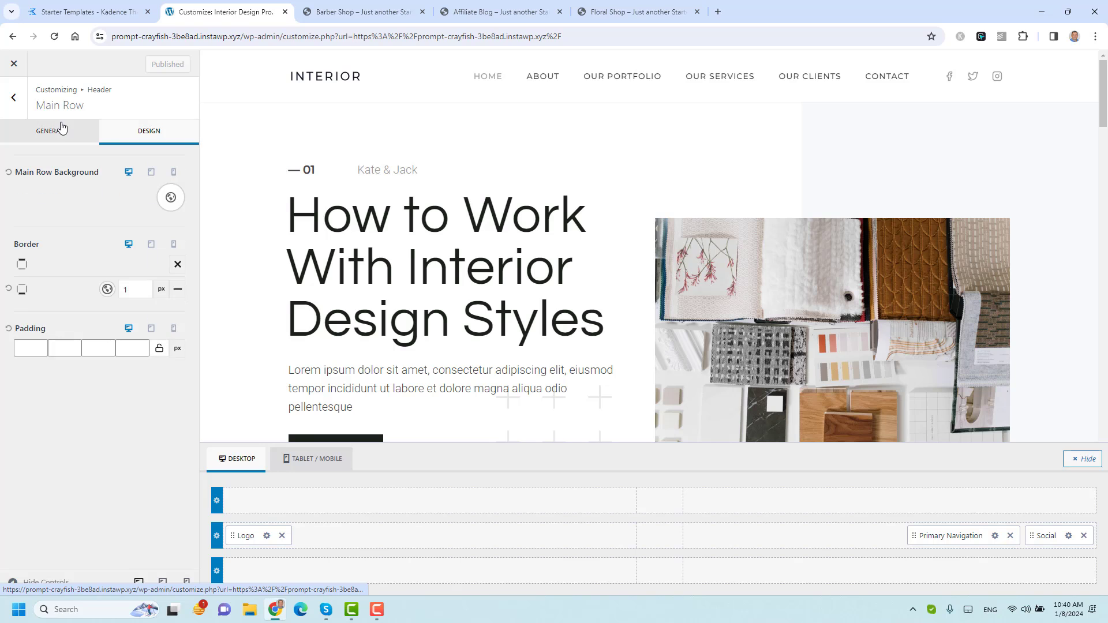
{"action": "left_click", "coordinate": [86, 131]}
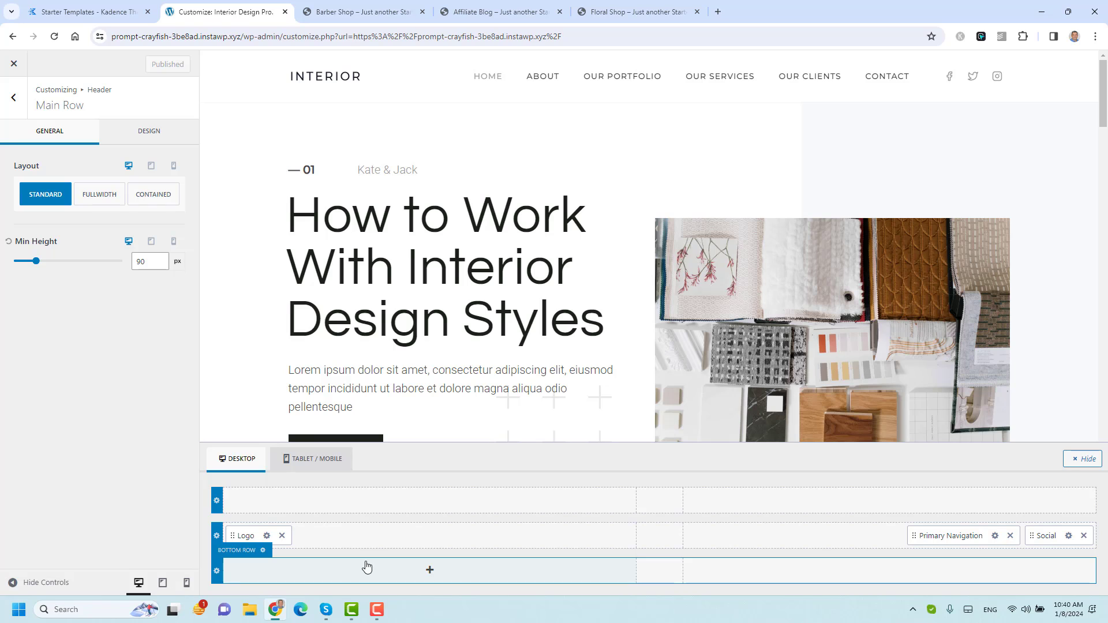
{"action": "left_click", "coordinate": [318, 467]}
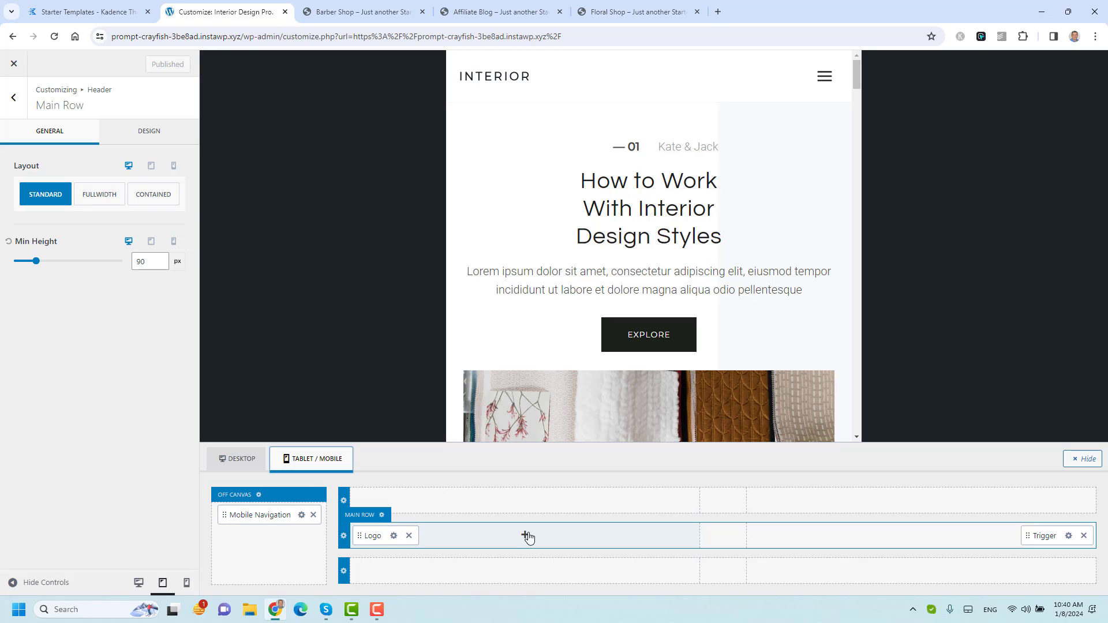
{"action": "left_click", "coordinate": [230, 467]}
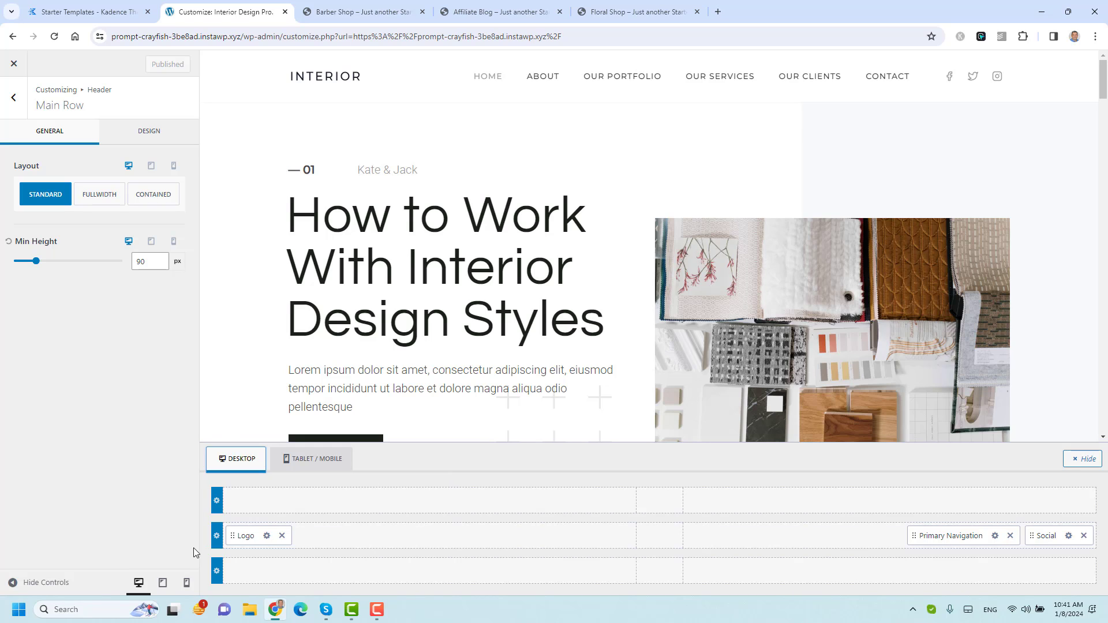
Step: Set the desktop main row's background to the dark palette color 1B211A
{"action": "left_click", "coordinate": [216, 538]}
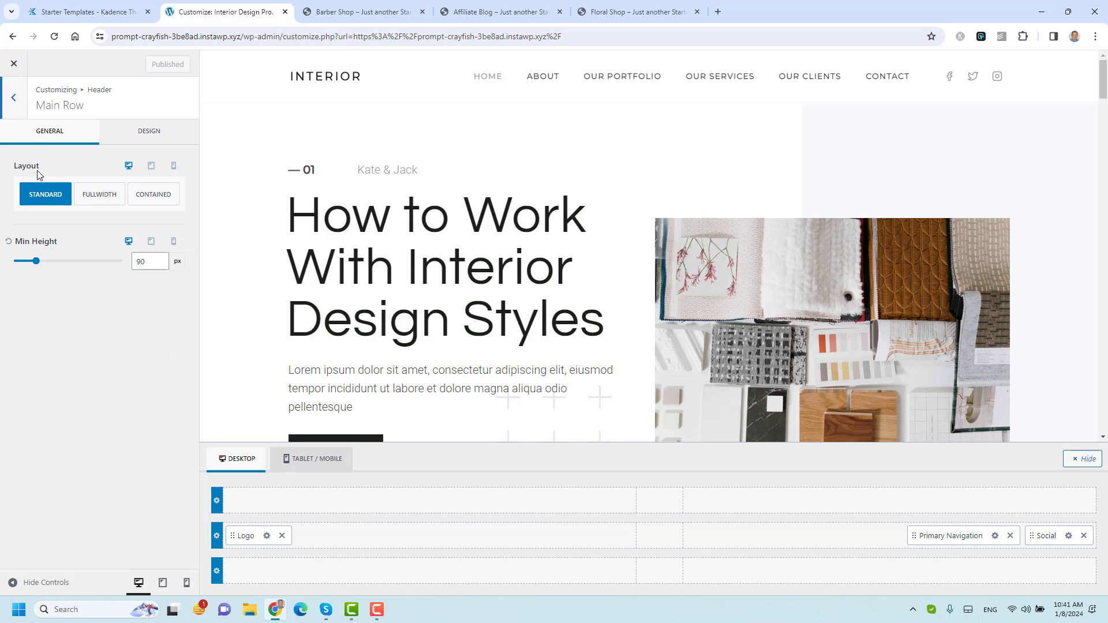
{"action": "left_click", "coordinate": [149, 133]}
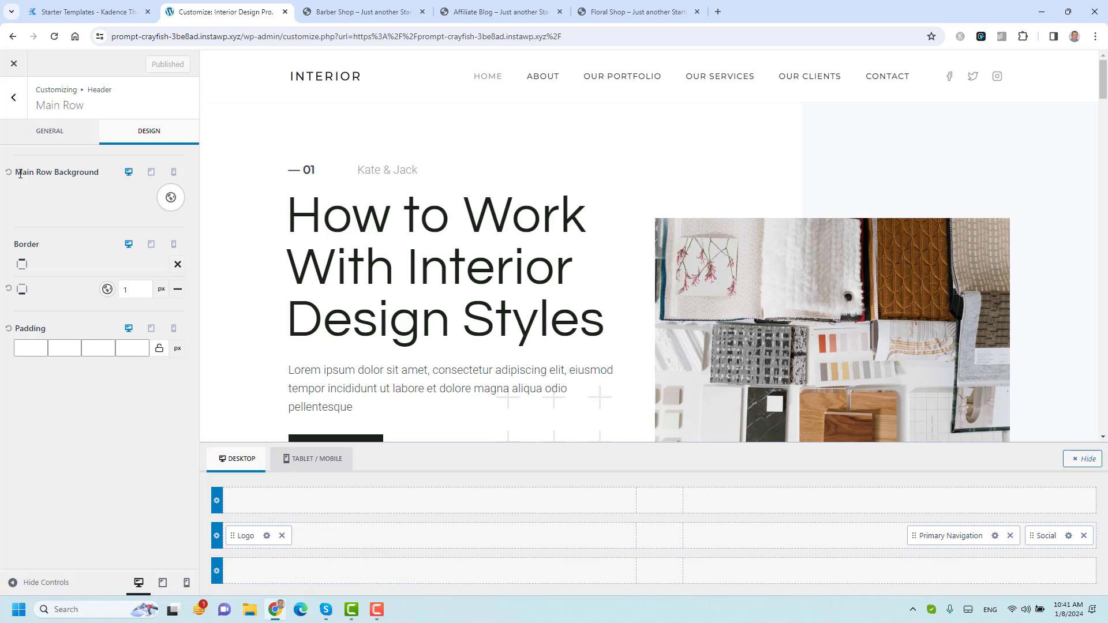
{"action": "left_click", "coordinate": [171, 198]}
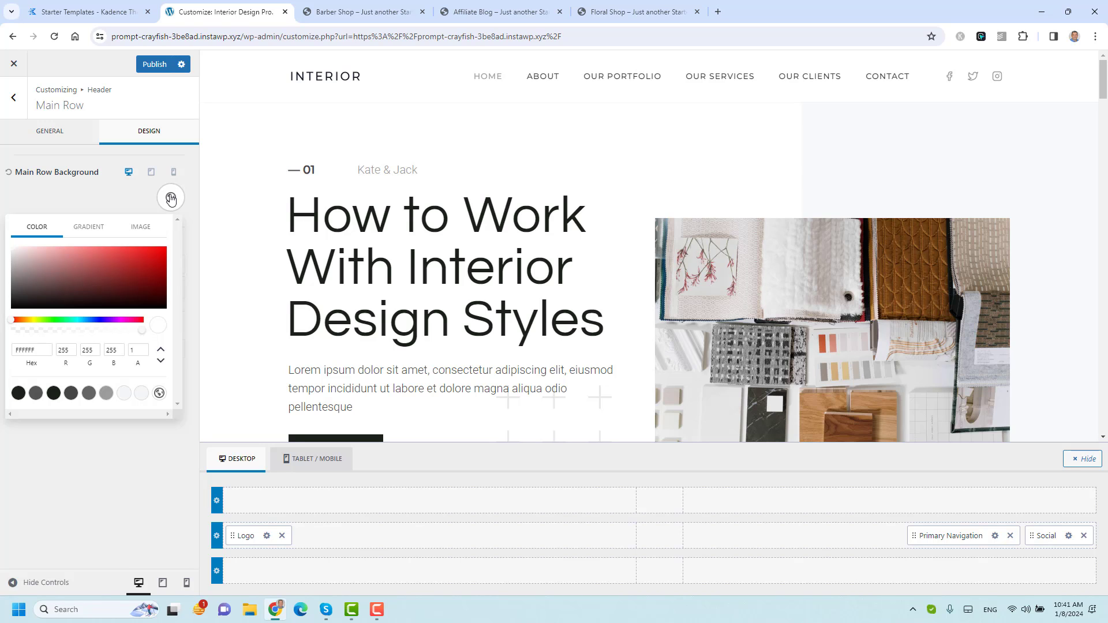
{"action": "left_click", "coordinate": [54, 394]}
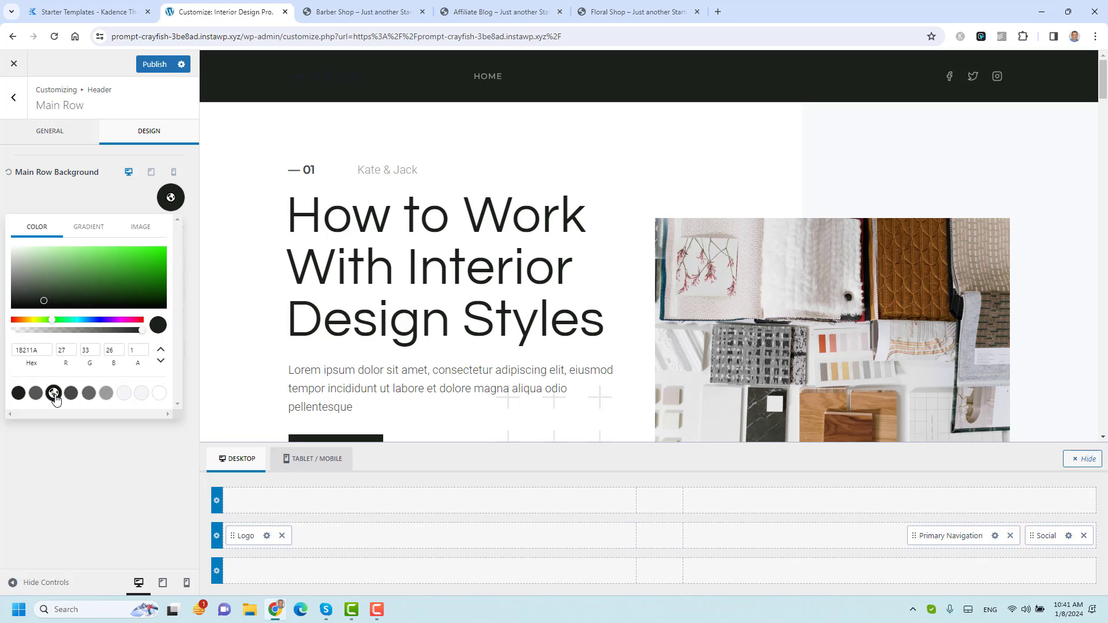
{"action": "left_click", "coordinate": [85, 462]}
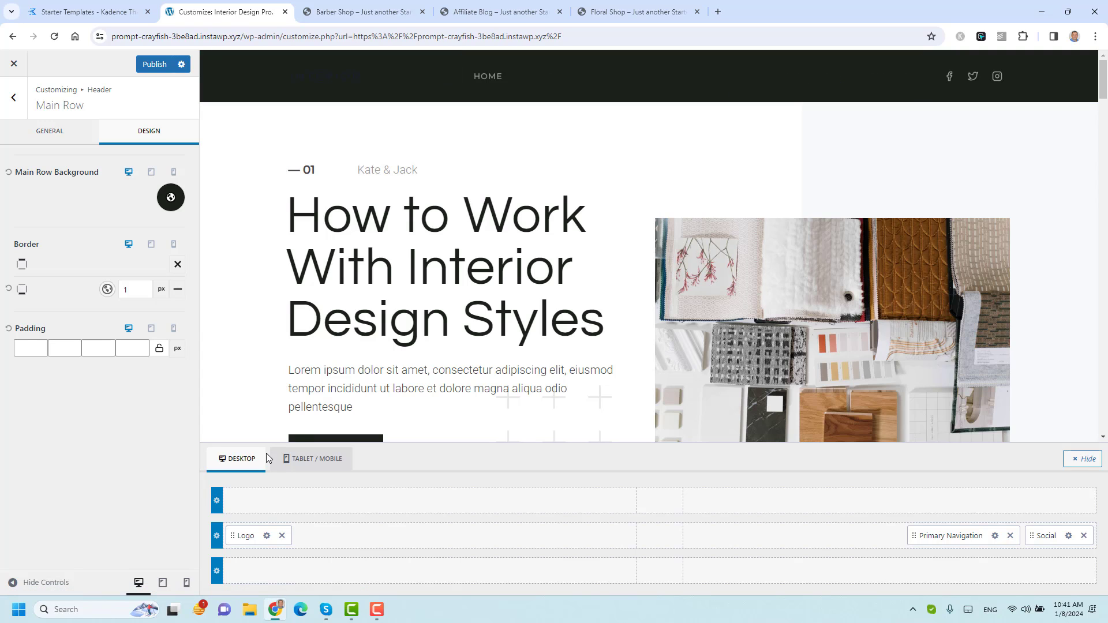
Step: Set the main row's minimum height to 121 px and its layout to Fullwidth after trying Contained
{"action": "left_click", "coordinate": [67, 142]}
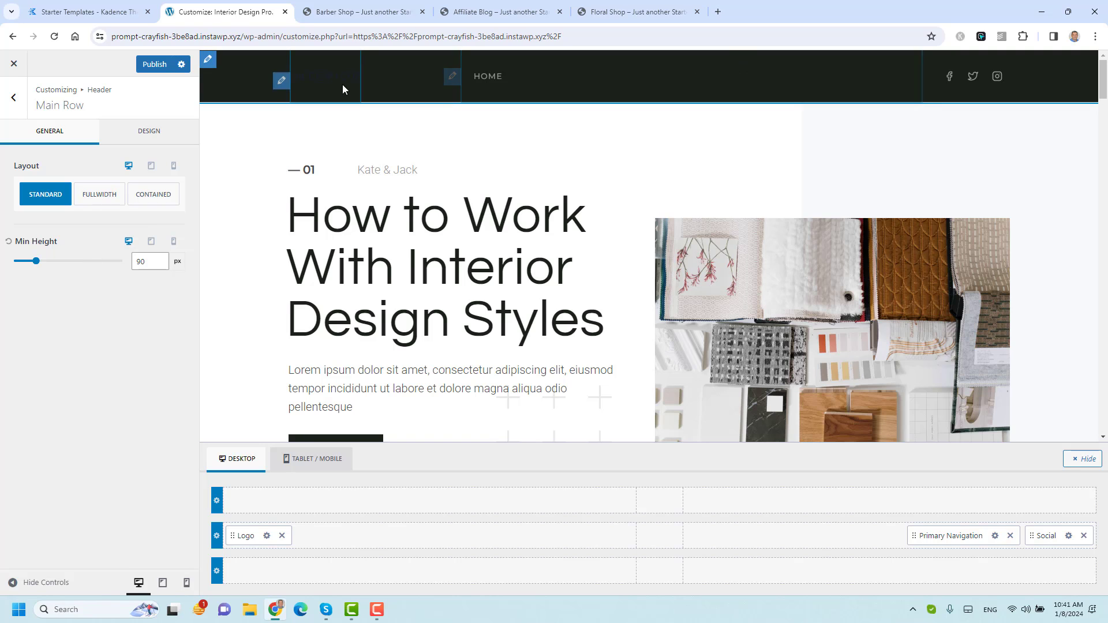
{"action": "mouse_move", "coordinate": [37, 262]}
{"action": "left_mouse_down"}
{"action": "mouse_move", "coordinate": [59, 264]}
{"action": "mouse_move", "coordinate": [35, 263]}
{"action": "mouse_move", "coordinate": [57, 263]}
{"action": "mouse_move", "coordinate": [48, 279]}
{"action": "left_mouse_up"}
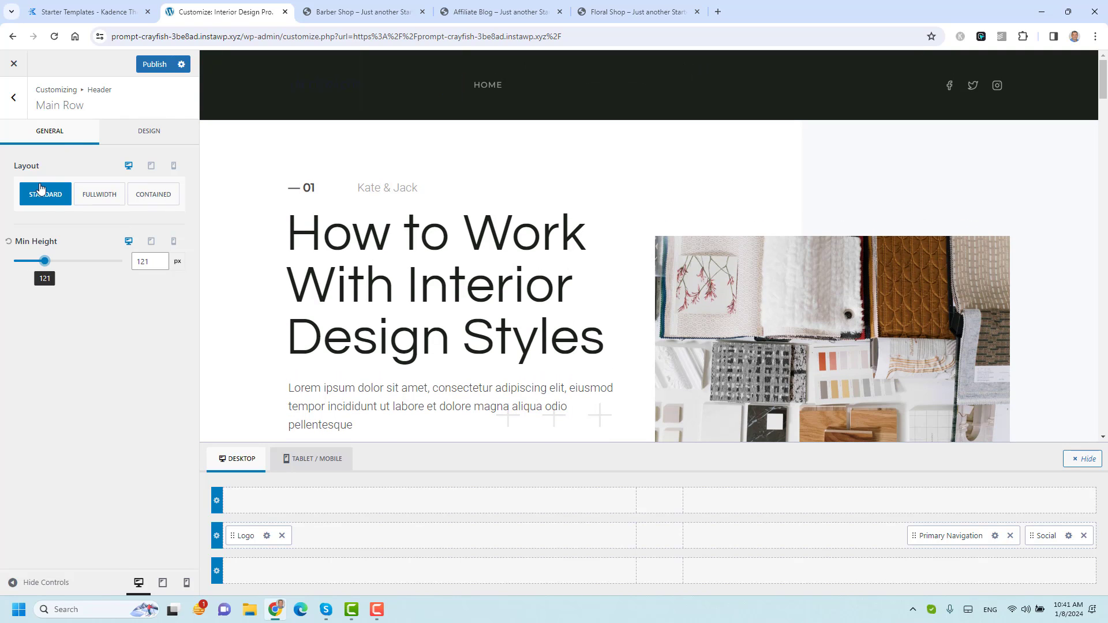
{"action": "left_click", "coordinate": [153, 195]}
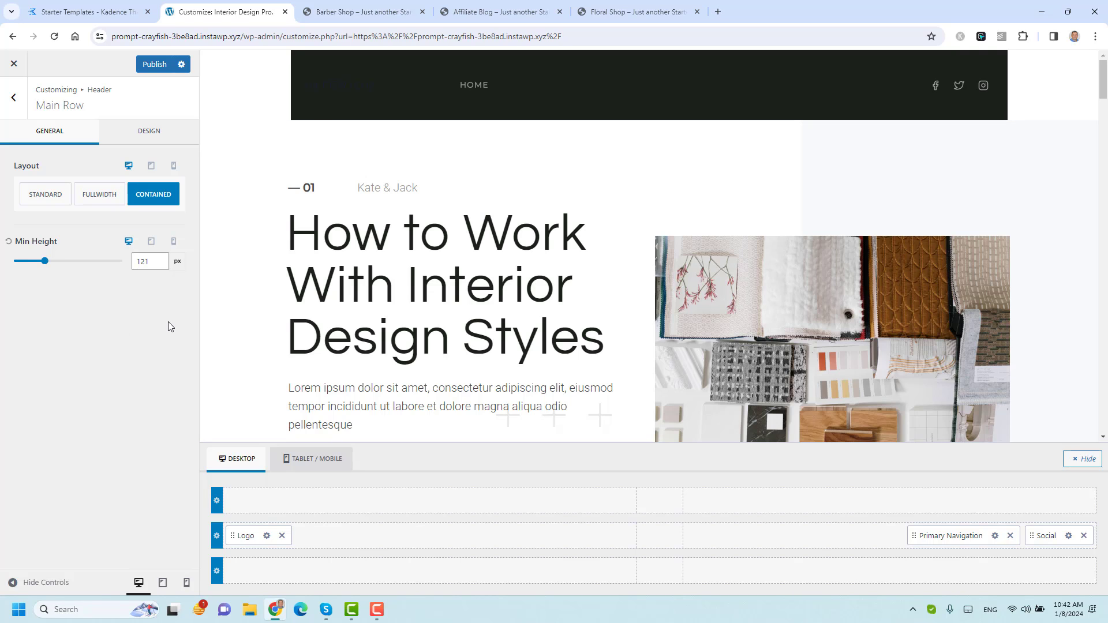
{"action": "left_click", "coordinate": [96, 199]}
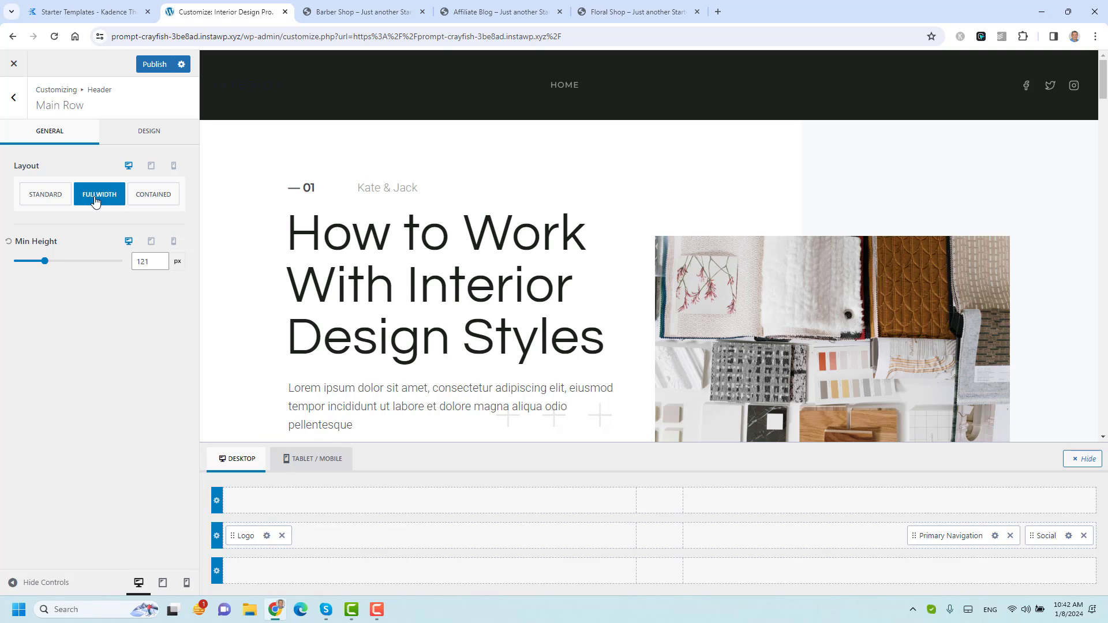
Step: Set the main row's layout to Standard and review the elements available for the header
{"action": "left_click", "coordinate": [48, 201]}
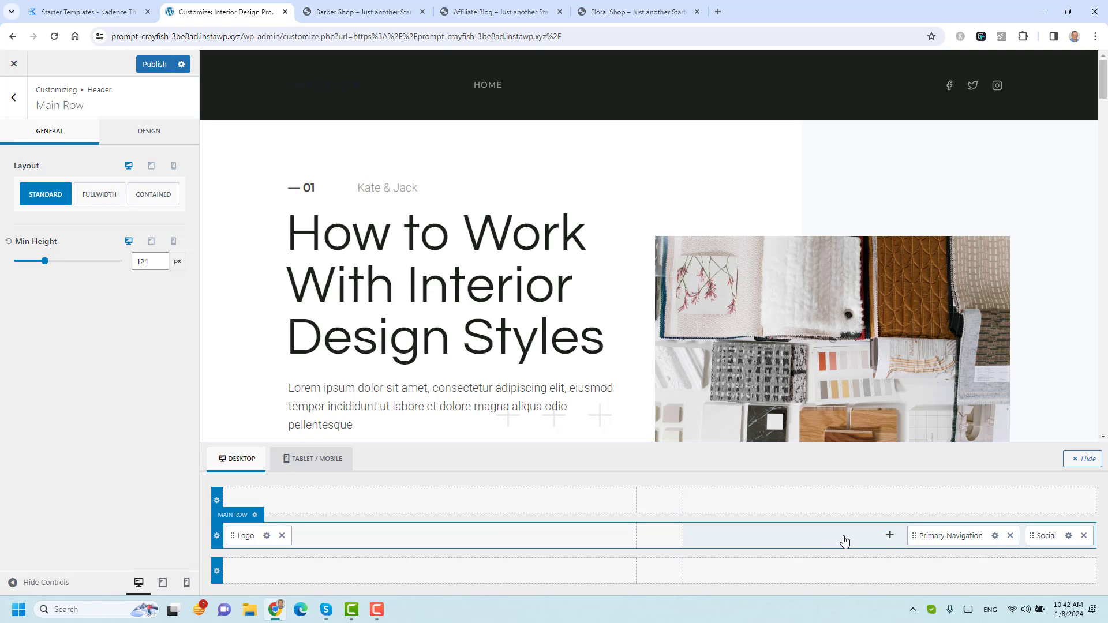
{"action": "left_click", "coordinate": [889, 537]}
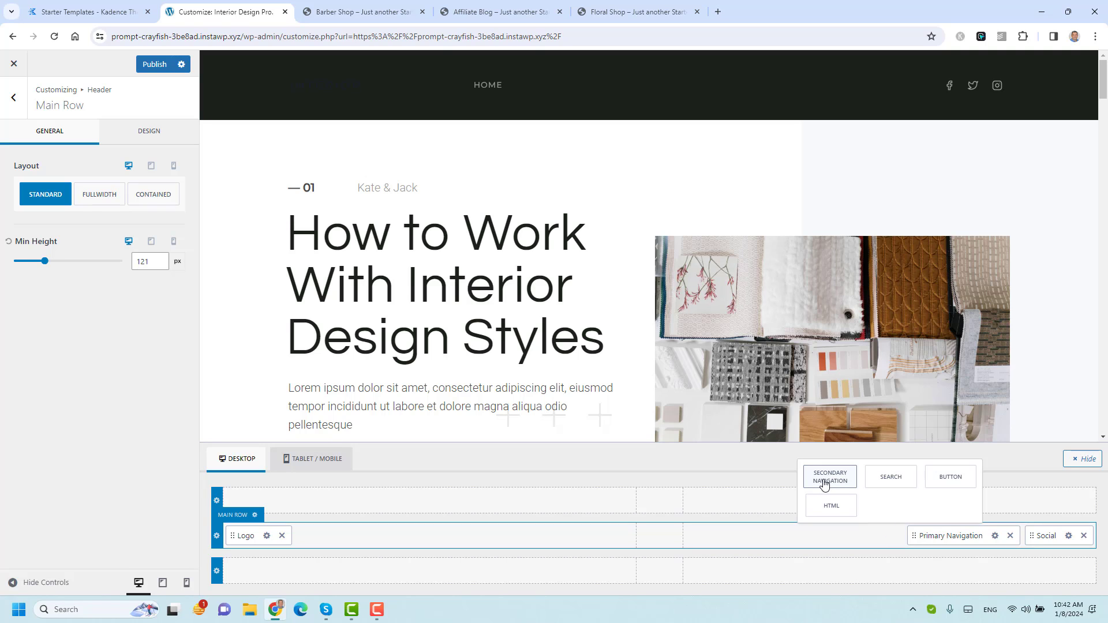
{"action": "left_click", "coordinate": [14, 98]}
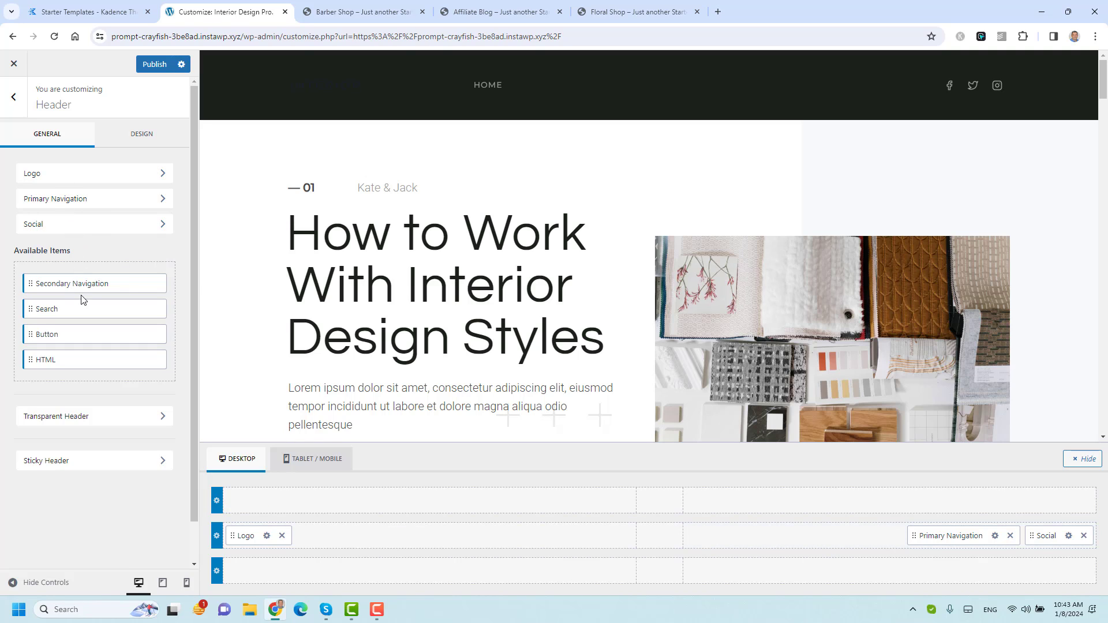
Step: Remove the Primary Navigation, Social and Logo elements from the desktop main row
{"action": "left_click", "coordinate": [1011, 536]}
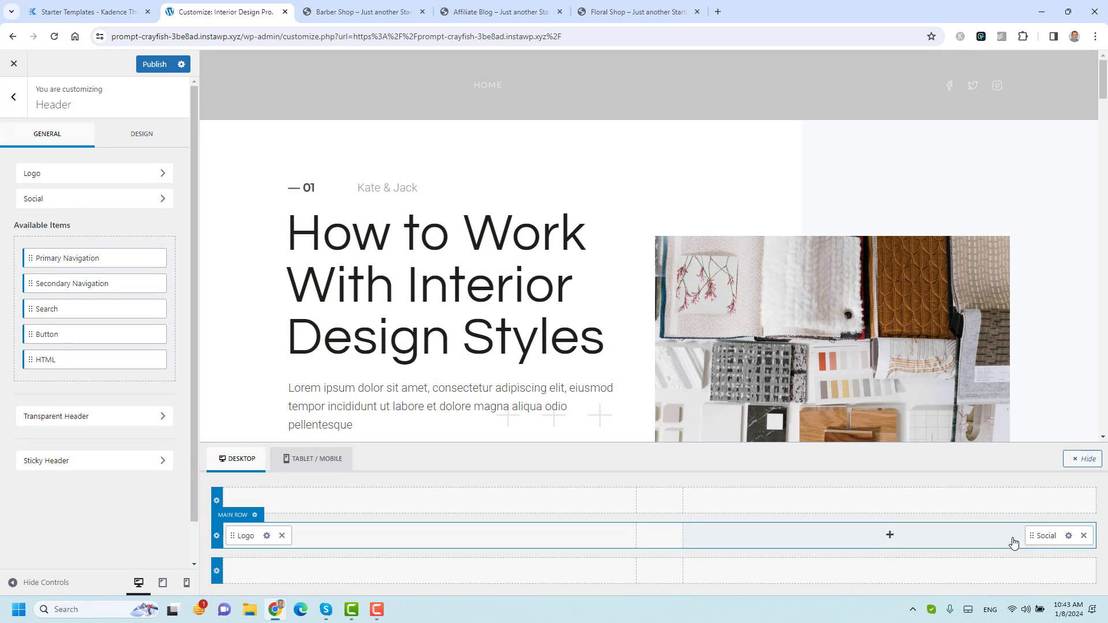
{"action": "left_click", "coordinate": [1085, 535]}
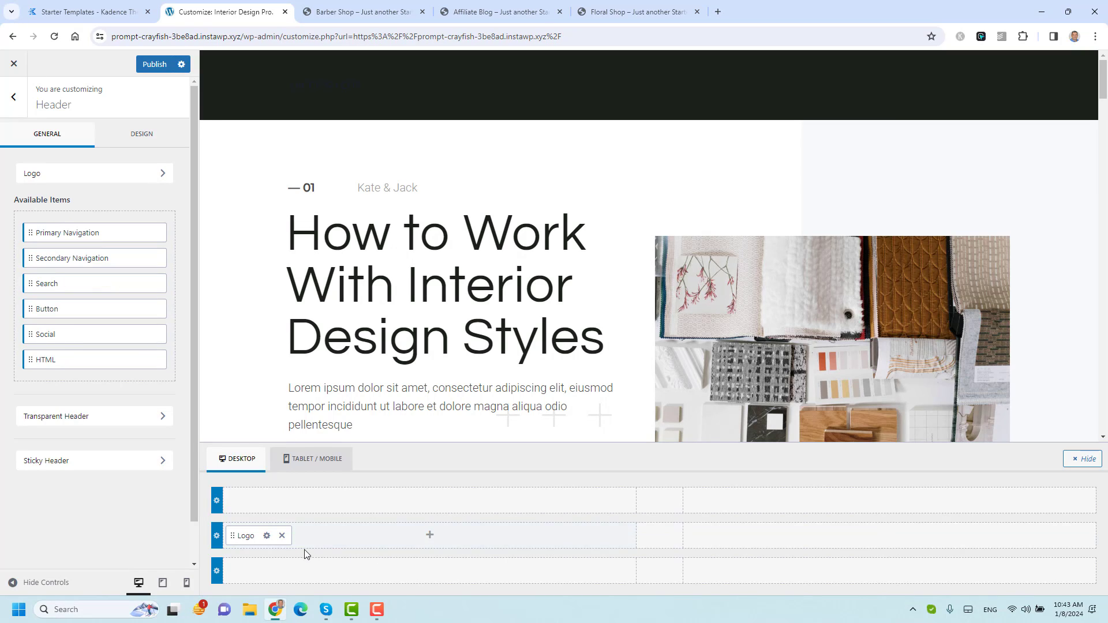
{"action": "left_click", "coordinate": [282, 536]}
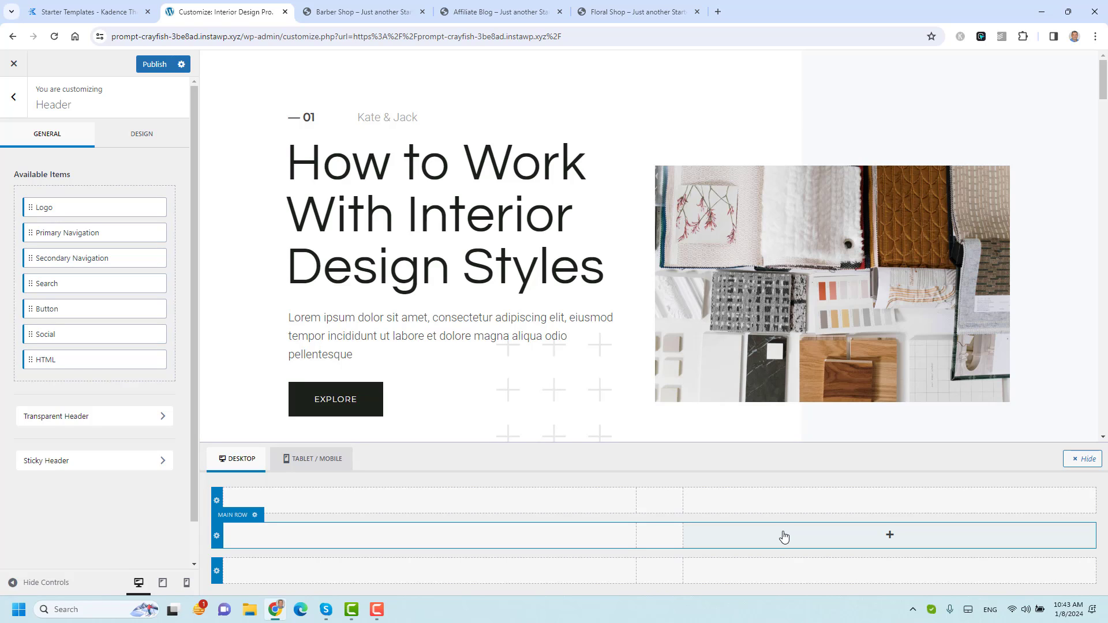
Step: Add a Button element to the main row's right section and set its initial background to the white palette color FFFFFF
{"action": "left_click", "coordinate": [890, 536]}
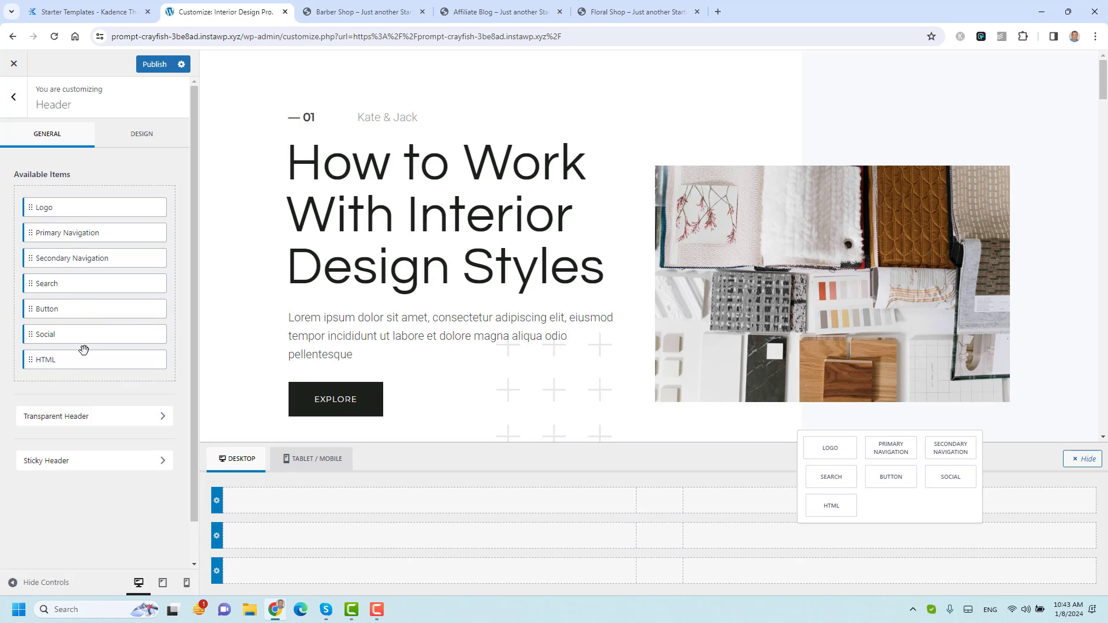
{"action": "left_click", "coordinate": [892, 481]}
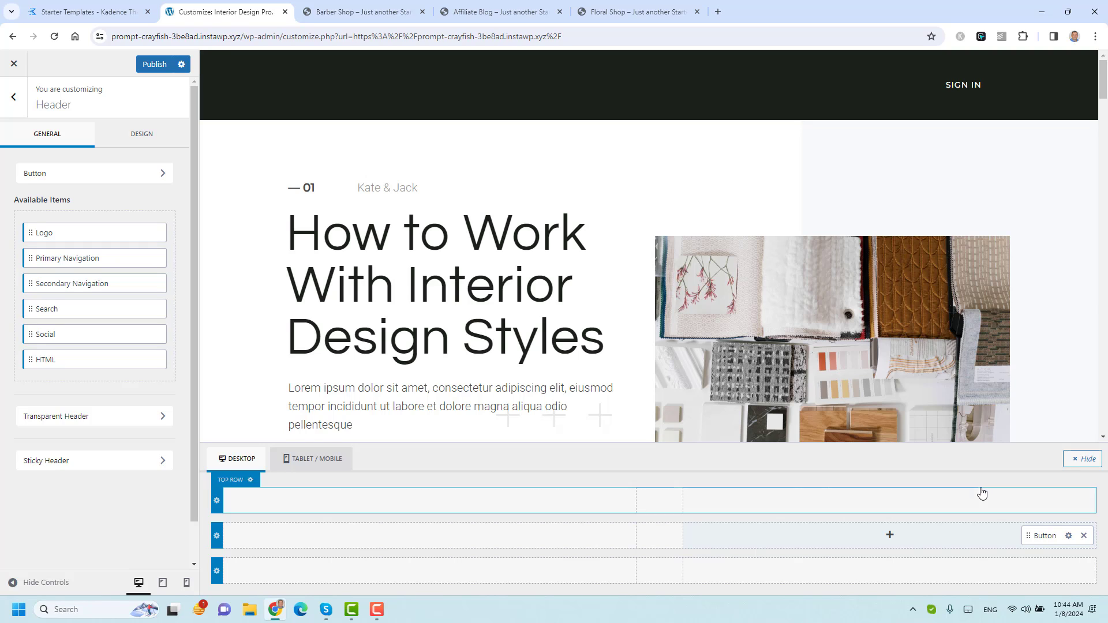
{"action": "left_click", "coordinate": [1069, 536]}
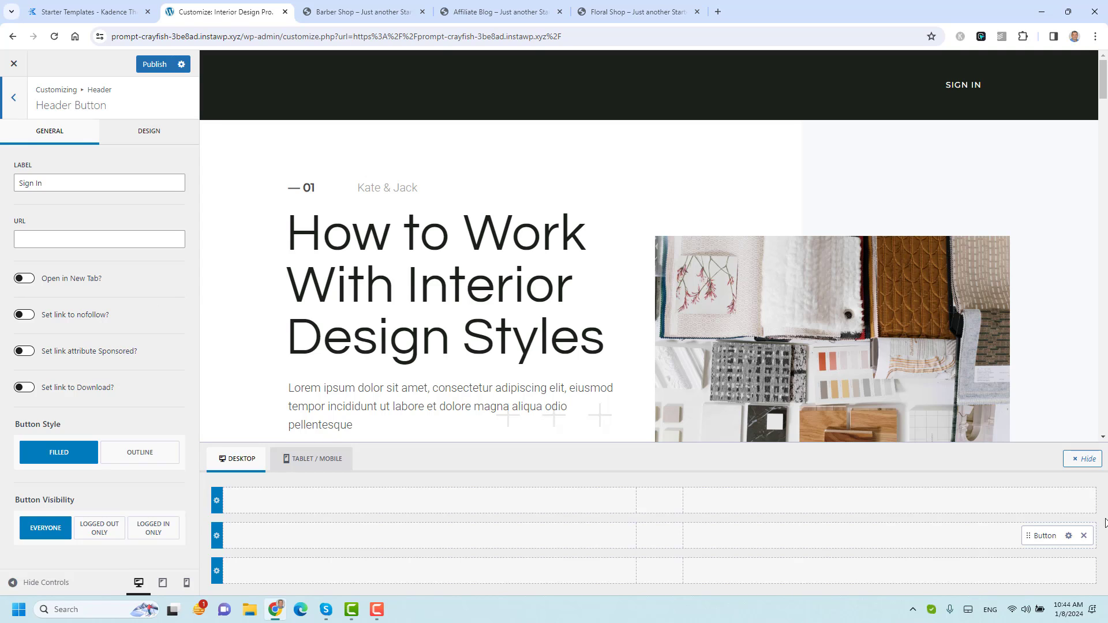
{"action": "left_click", "coordinate": [162, 138]}
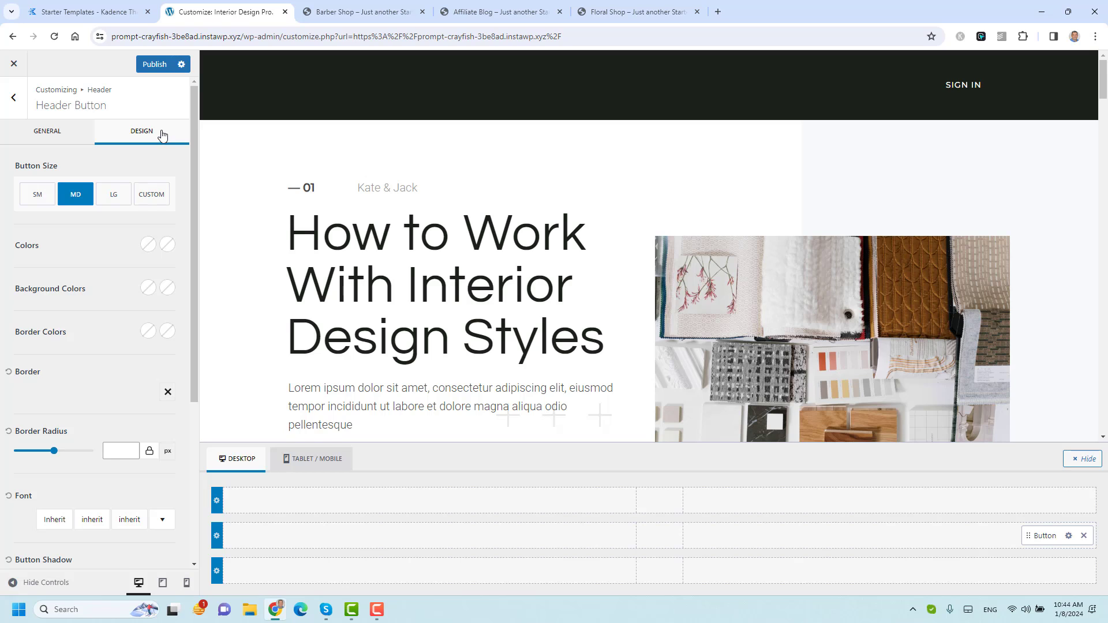
{"action": "left_click", "coordinate": [149, 288]}
{"action": "left_click", "coordinate": [166, 263]}
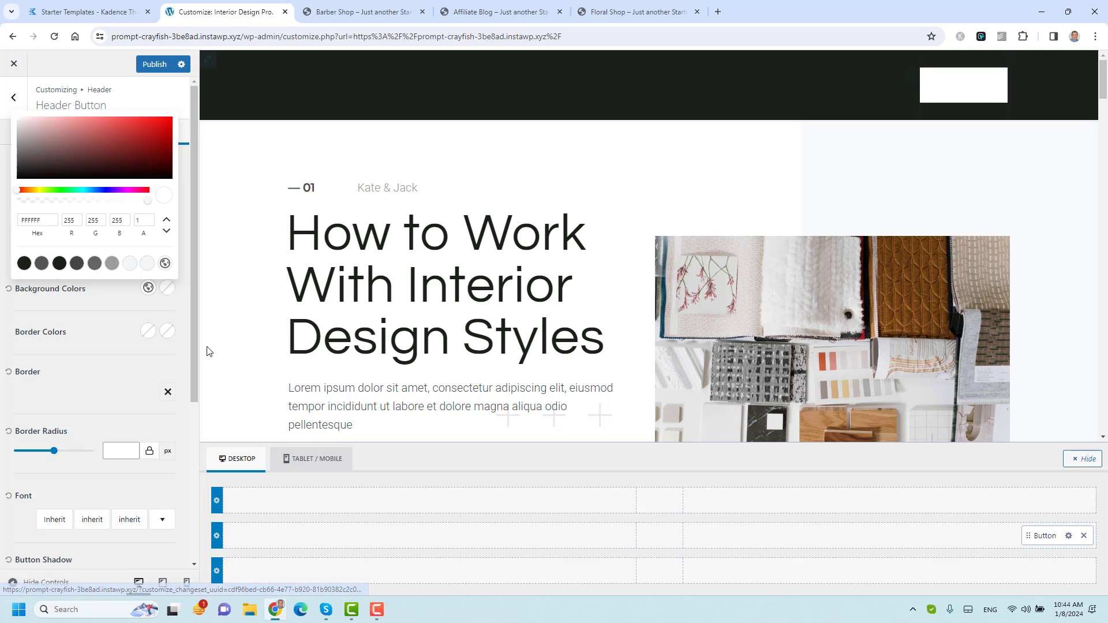
{"action": "left_click", "coordinate": [105, 365]}
Step: Examine the header button's border, font, shadow and margin design options along with its general settings
{"action": "scroll", "coordinate": [105, 365], "scroll_direction": "down", "scroll_amount": 2}
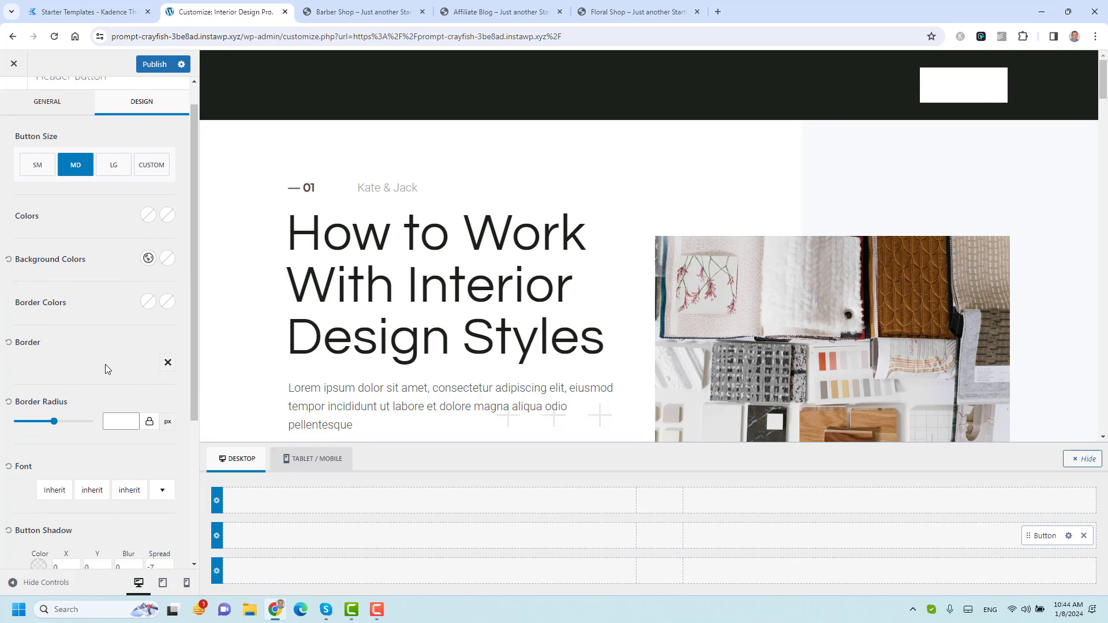
{"action": "scroll", "coordinate": [105, 365], "scroll_direction": "down", "scroll_amount": 2}
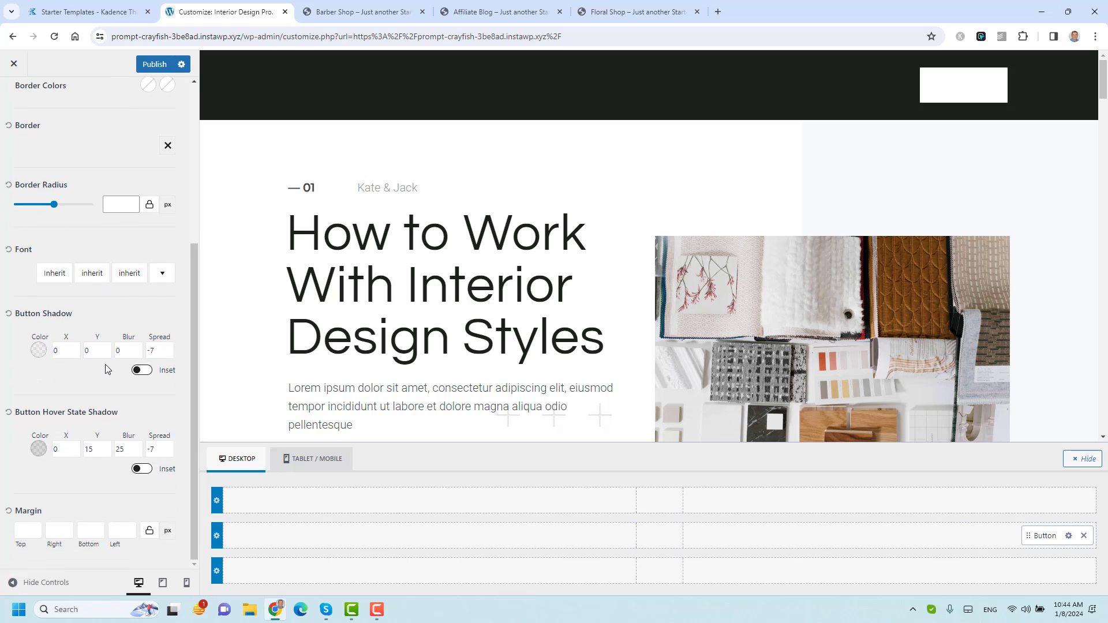
{"action": "left_click", "coordinate": [162, 273]}
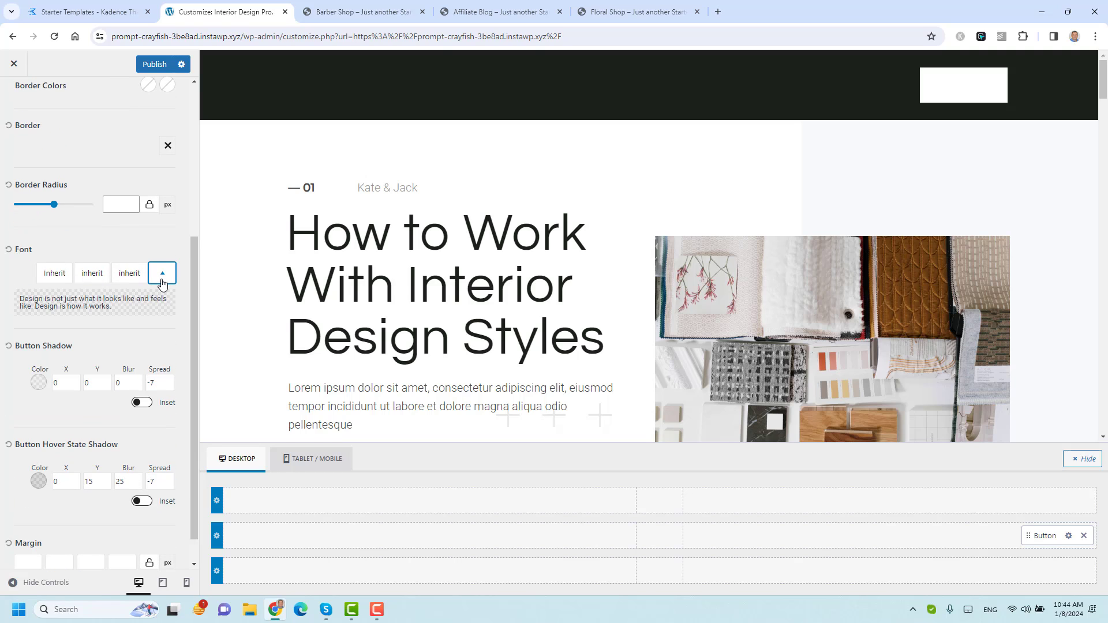
{"action": "scroll", "coordinate": [119, 282], "scroll_direction": "up", "scroll_amount": 4}
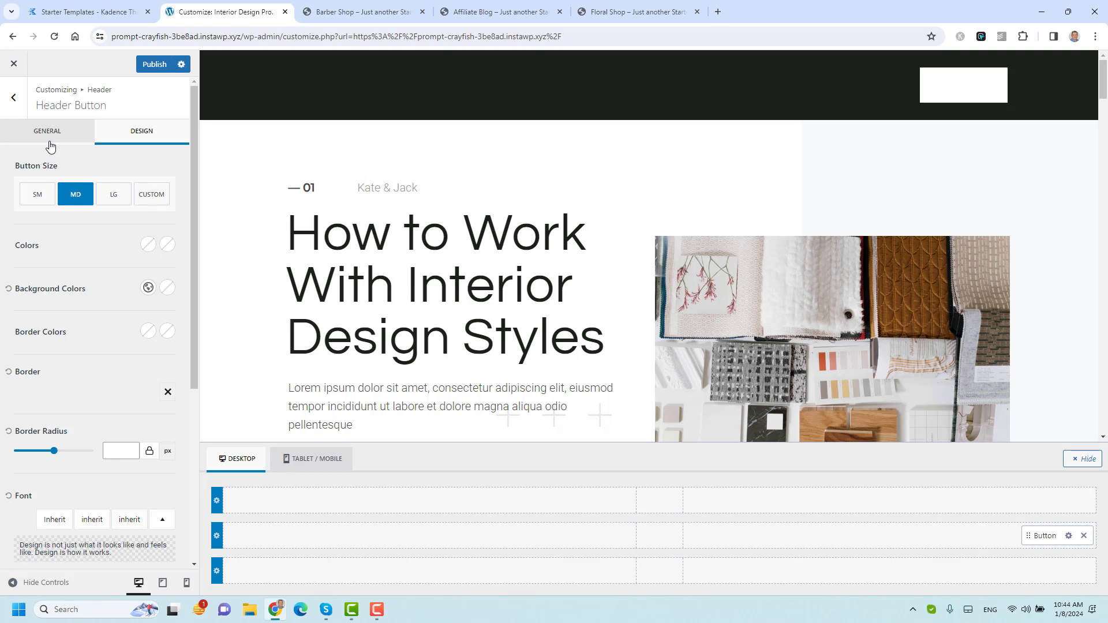
{"action": "left_click", "coordinate": [48, 139]}
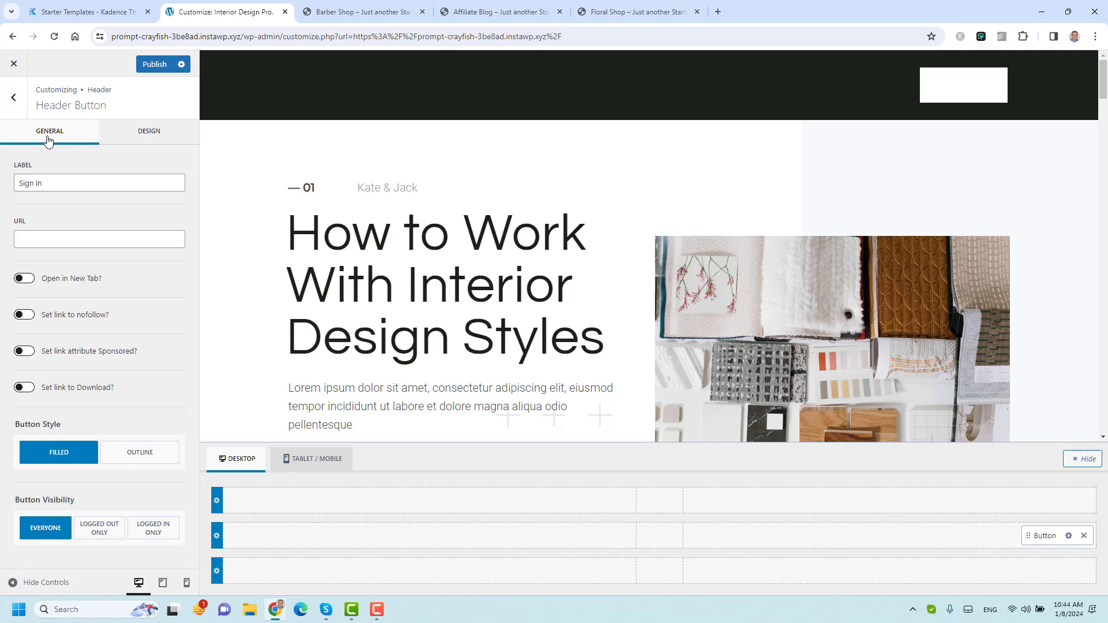
{"action": "left_click", "coordinate": [148, 130]}
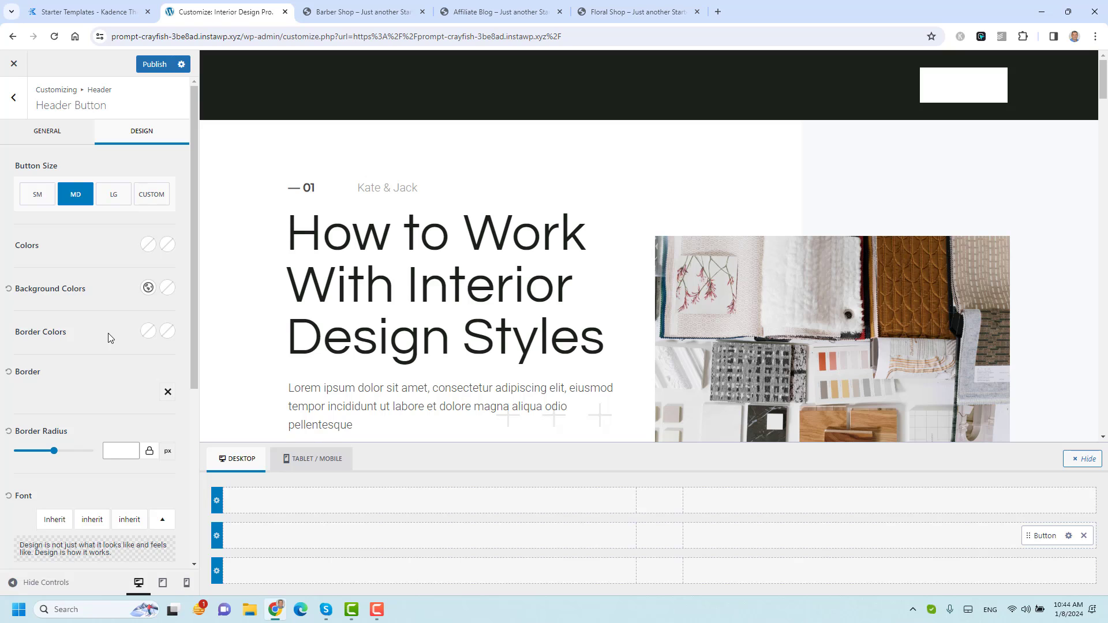
{"action": "scroll", "coordinate": [108, 334], "scroll_direction": "down", "scroll_amount": 4}
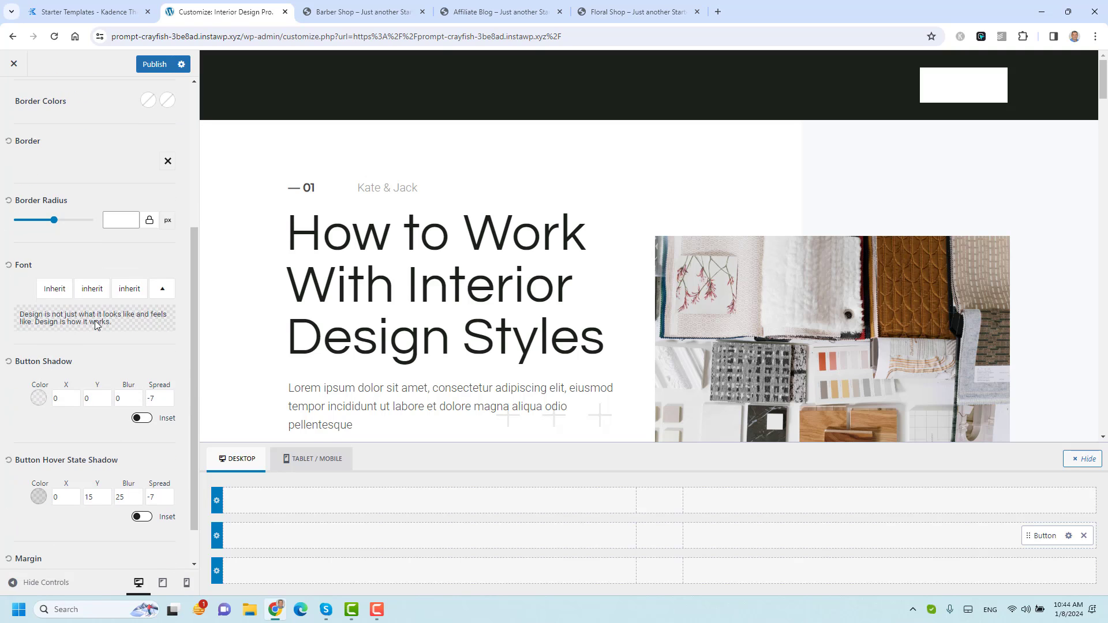
{"action": "scroll", "coordinate": [65, 417], "scroll_direction": "down", "scroll_amount": 1}
{"action": "scroll", "coordinate": [65, 417], "scroll_direction": "up", "scroll_amount": 5}
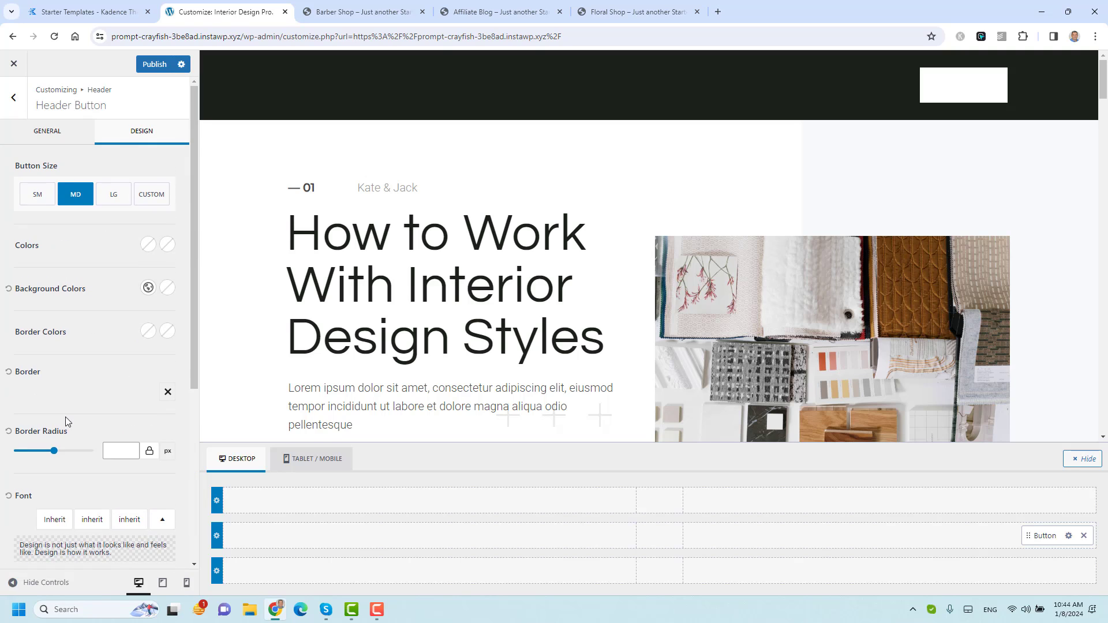
Step: Set the header button's initial text color to the dark palette color 1B211A and reopen its general settings
{"action": "left_click", "coordinate": [150, 246]}
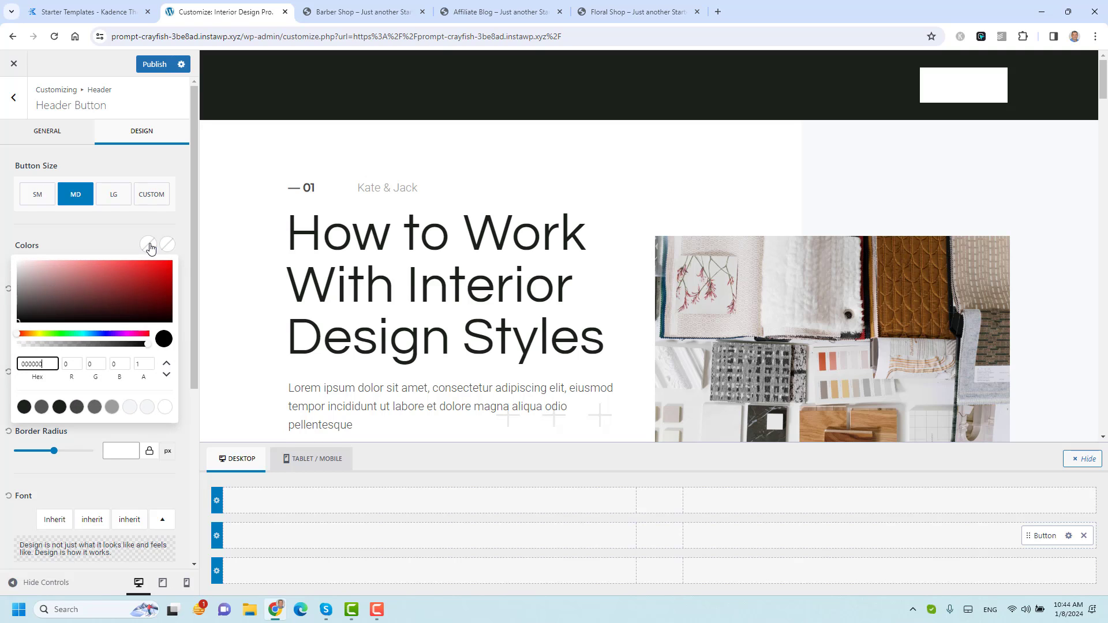
{"action": "left_click", "coordinate": [60, 407]}
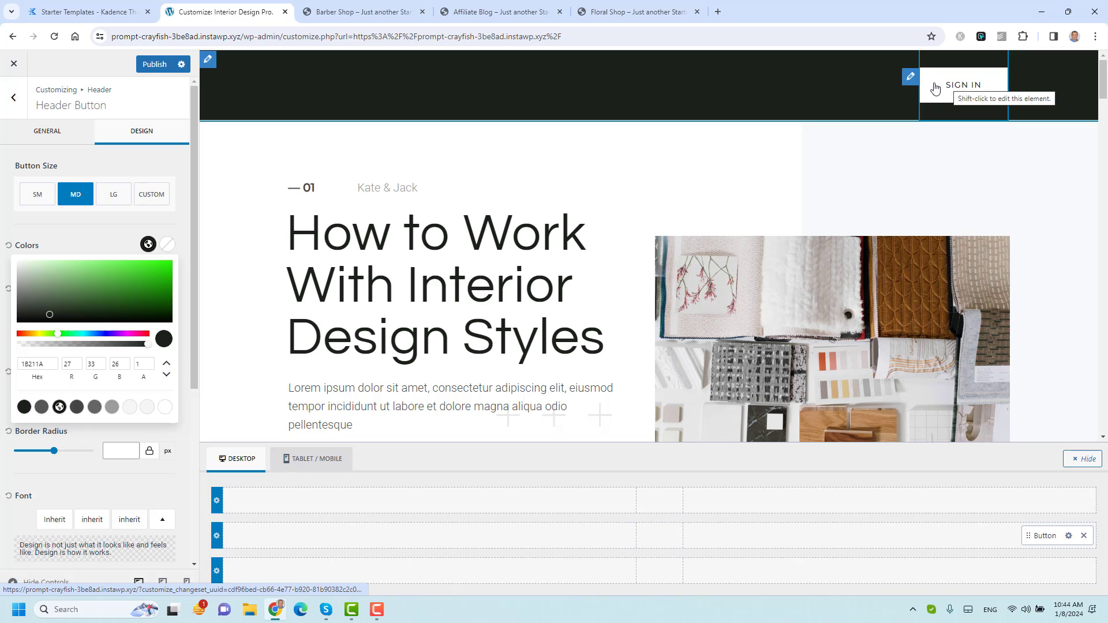
{"action": "left_click", "coordinate": [112, 238]}
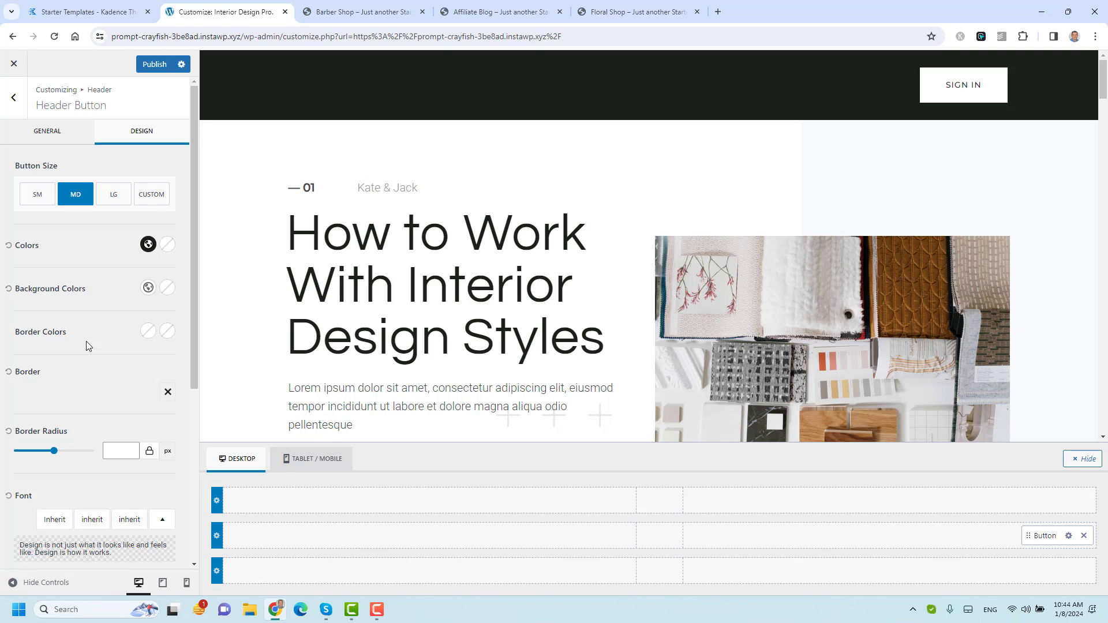
{"action": "left_click", "coordinate": [1069, 538]}
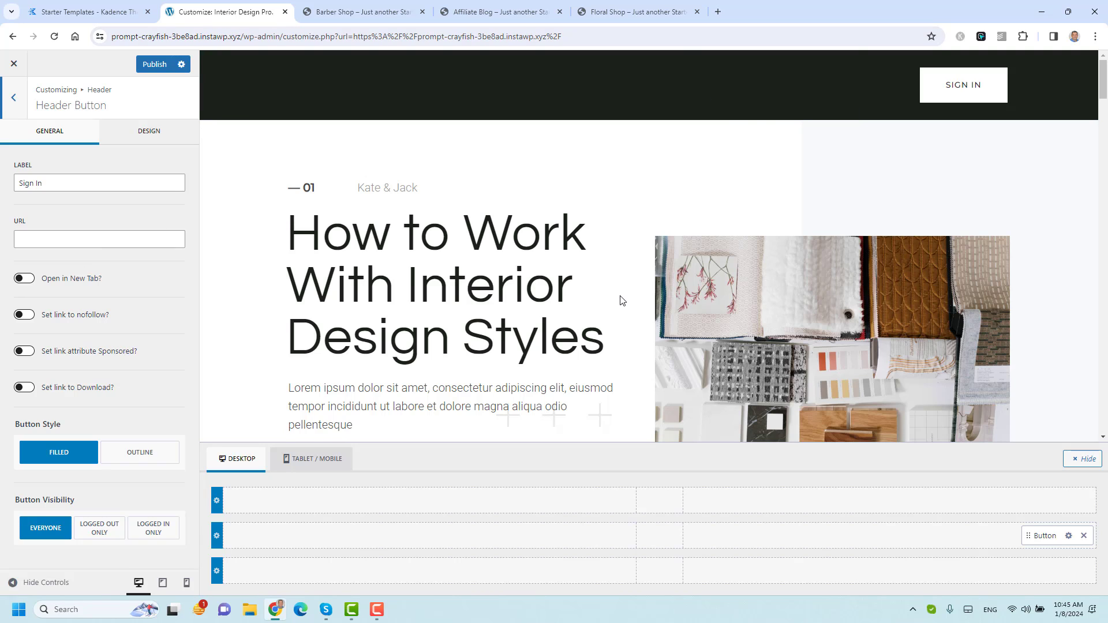
Step: Add Primary Navigation to the main row's right section and set its initial, hover and active colors to white FFFFFF
{"action": "left_click", "coordinate": [905, 538]}
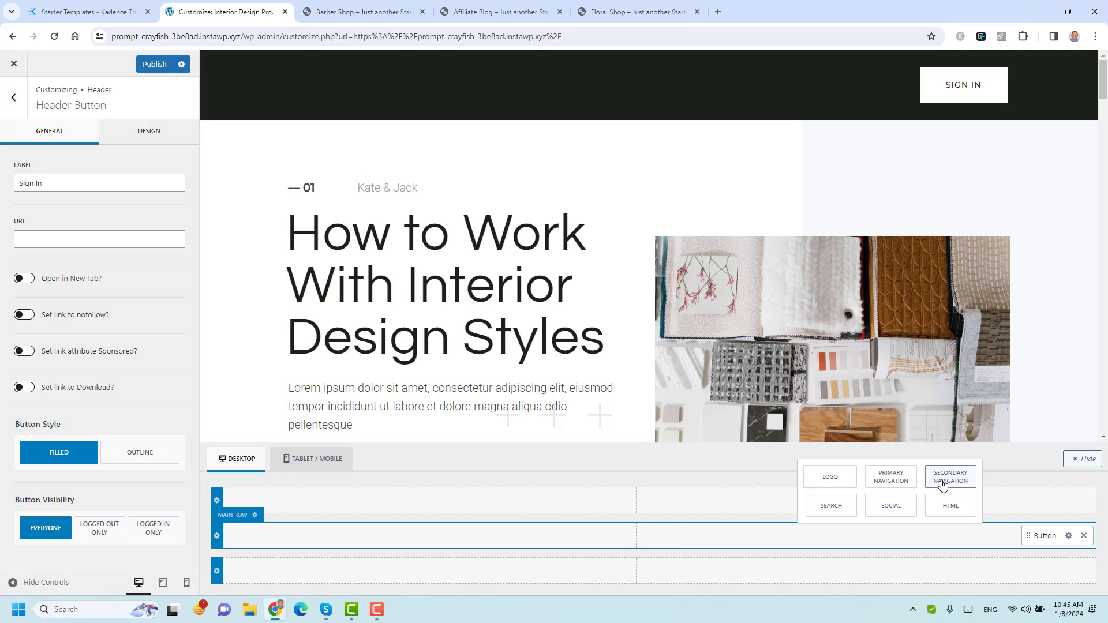
{"action": "left_click", "coordinate": [894, 478]}
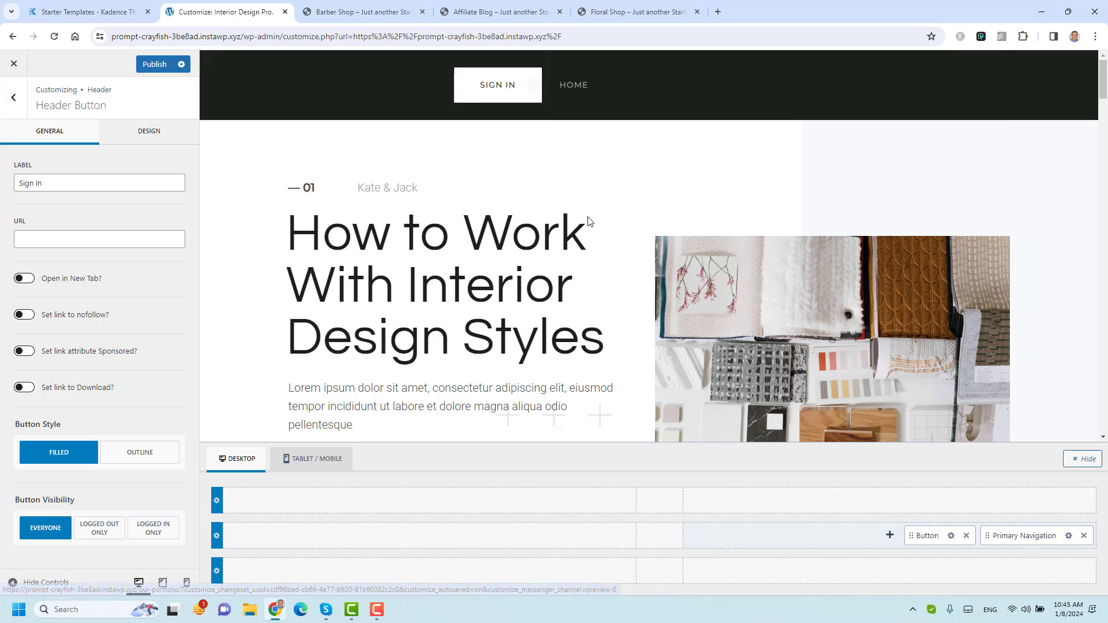
{"action": "left_click", "coordinate": [1070, 536]}
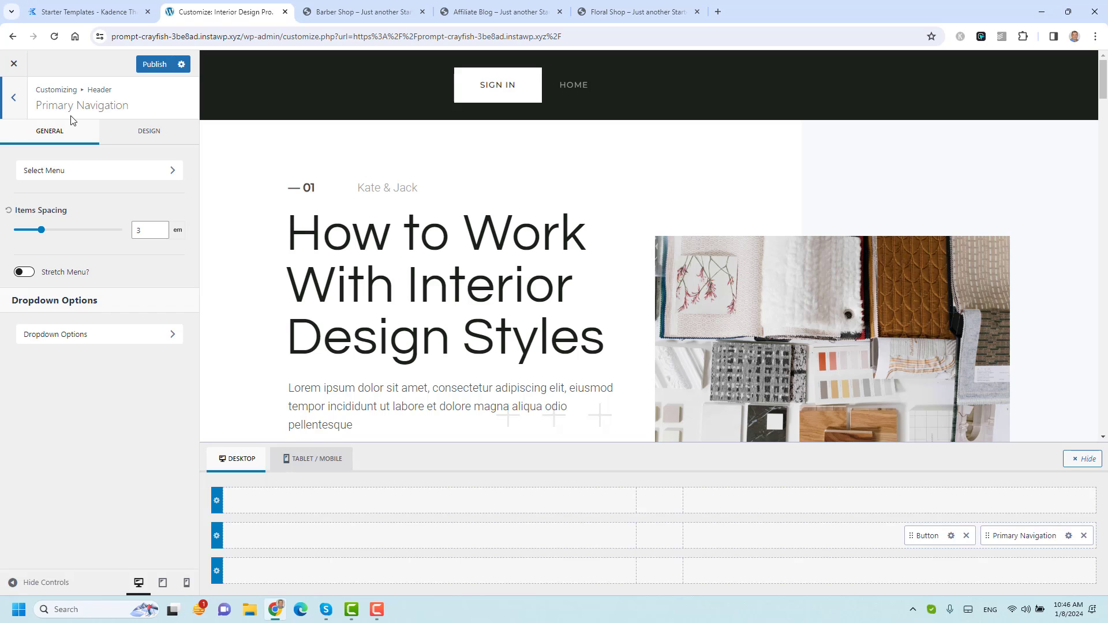
{"action": "left_click", "coordinate": [128, 134]}
{"action": "scroll", "coordinate": [69, 325], "scroll_direction": "down", "scroll_amount": 1}
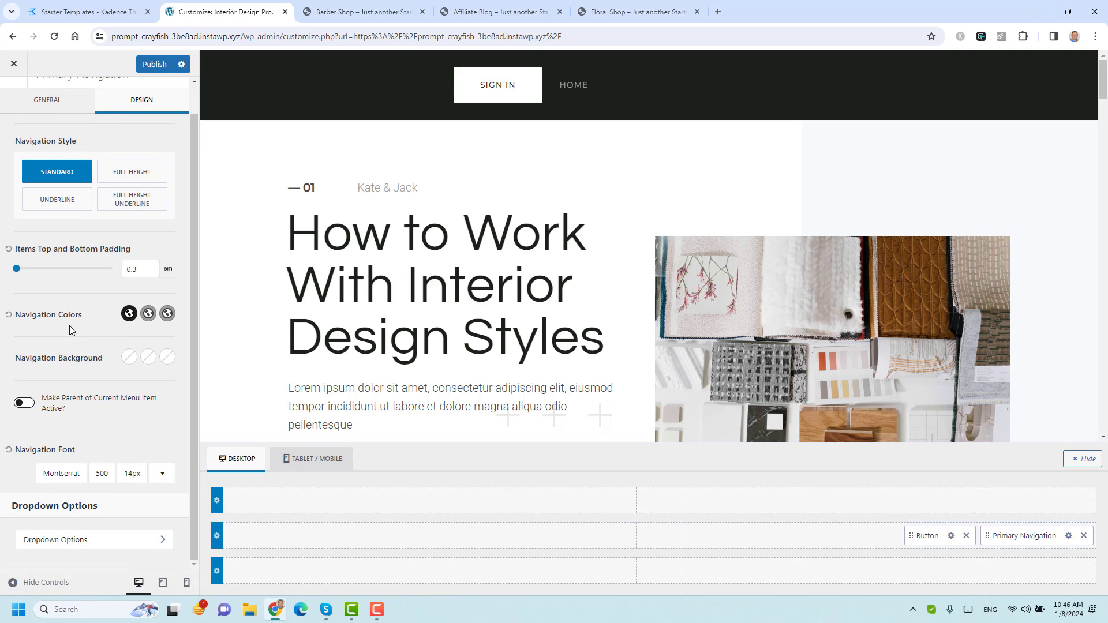
{"action": "left_click", "coordinate": [130, 315]}
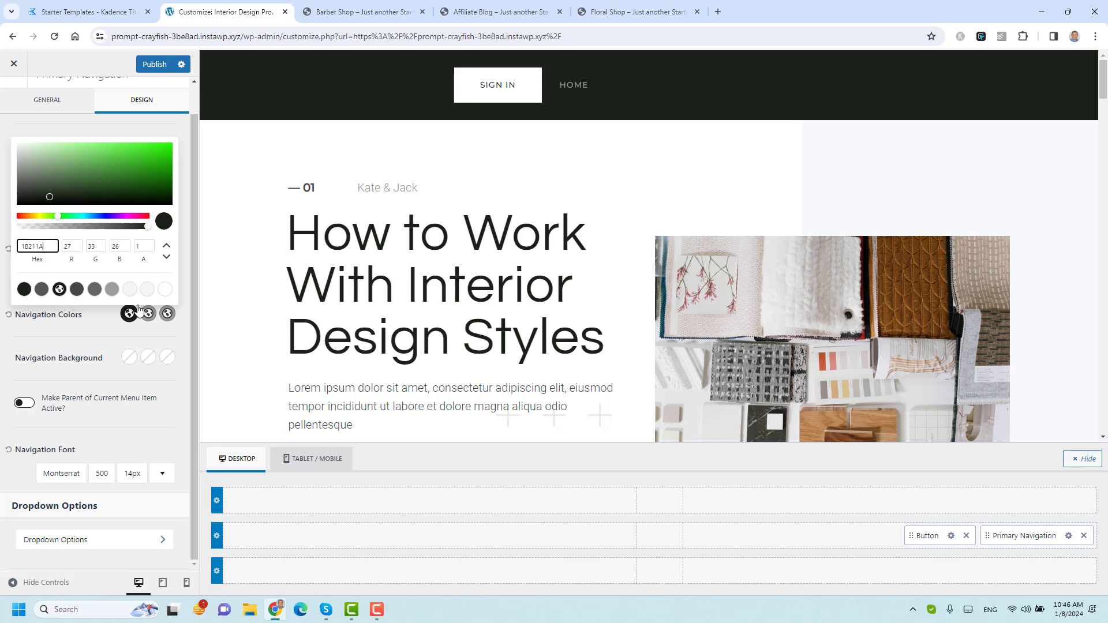
{"action": "left_click", "coordinate": [164, 296]}
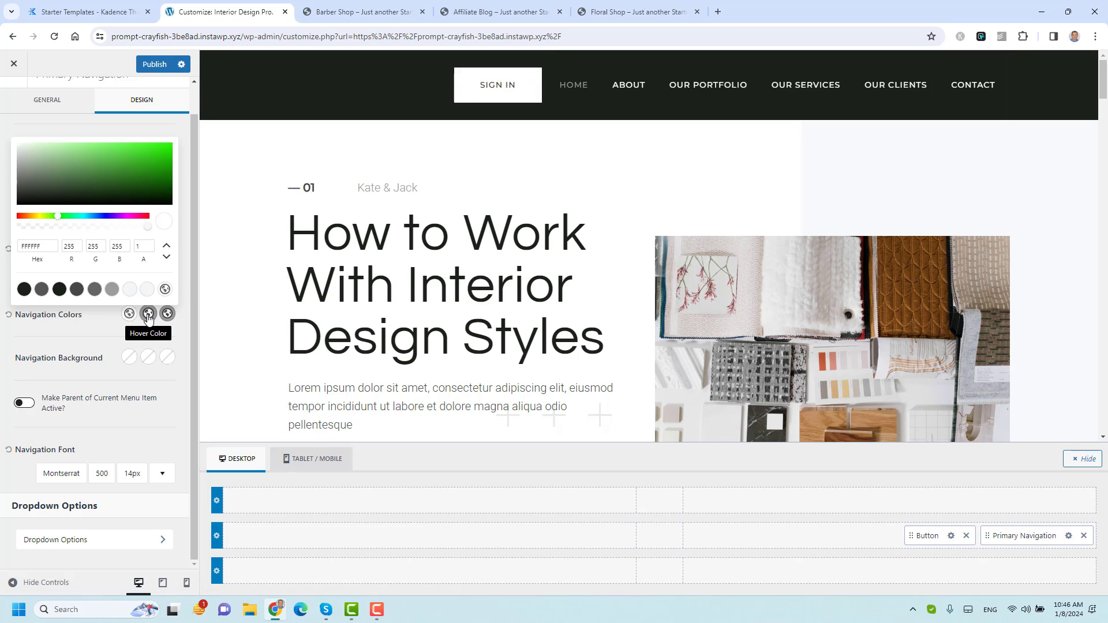
{"action": "left_click", "coordinate": [167, 314]}
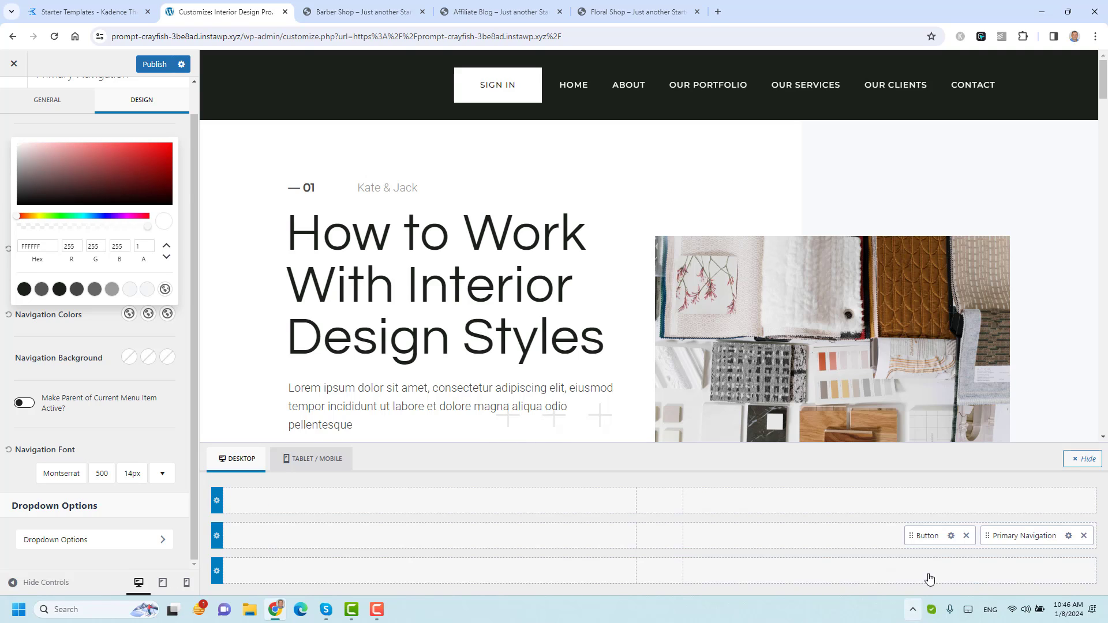
Step: Place the Button after the Primary Navigation in the main row and set the row's desktop minimum height to 100 px
{"action": "left_click_drag", "start_coordinate": [929, 536], "coordinate": [1065, 538]}
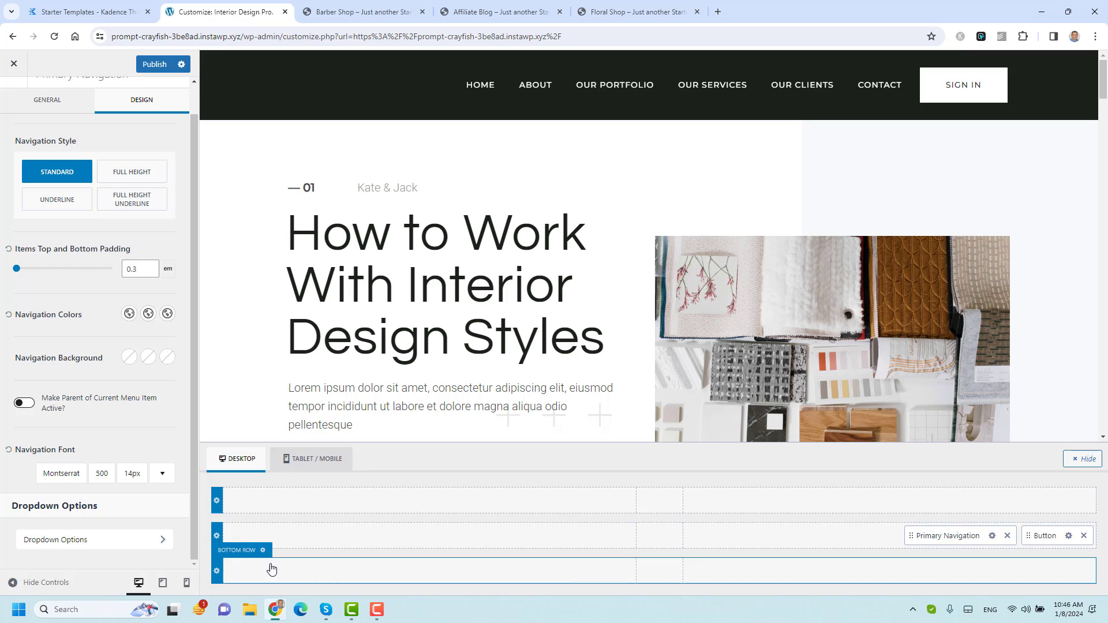
{"action": "left_click", "coordinate": [216, 536]}
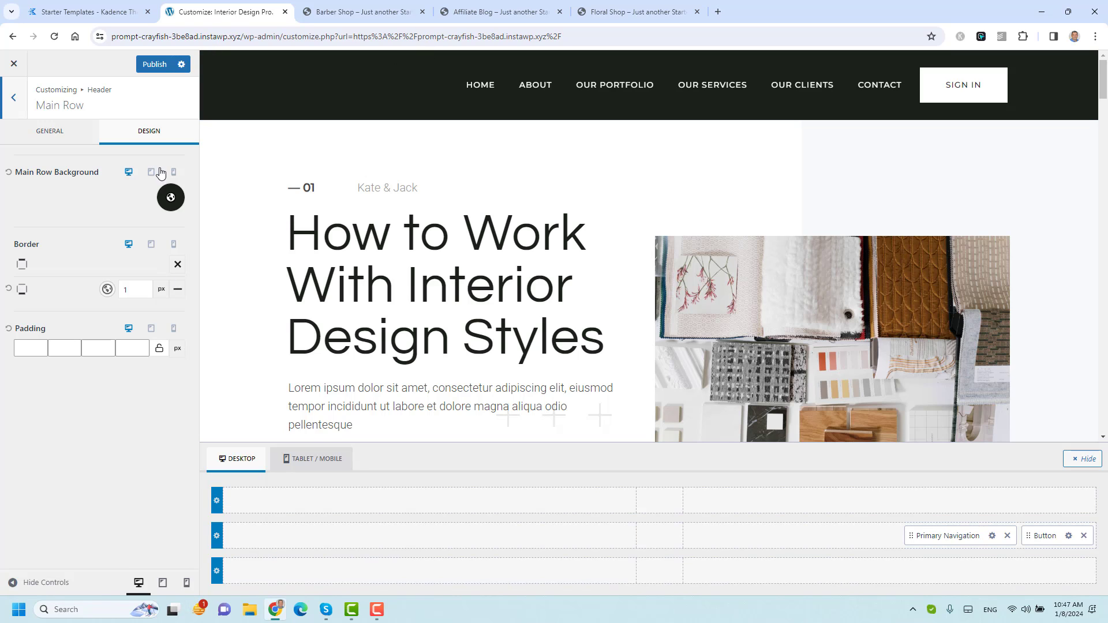
{"action": "left_click", "coordinate": [71, 144]}
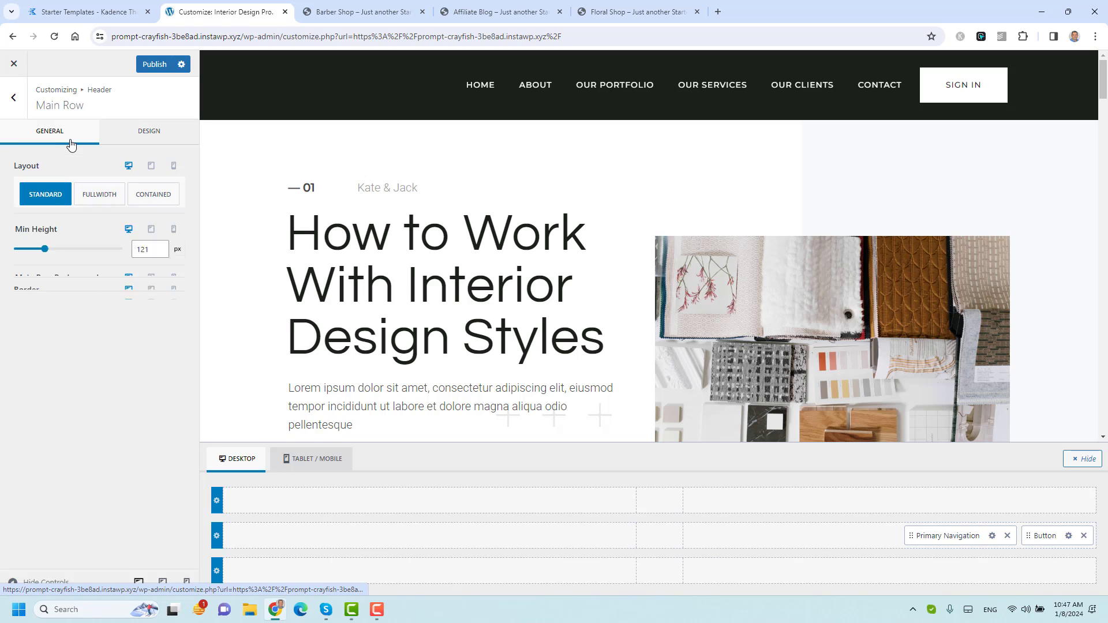
{"action": "left_click", "coordinate": [146, 257]}
{"action": "double_click", "coordinate": [146, 256]}
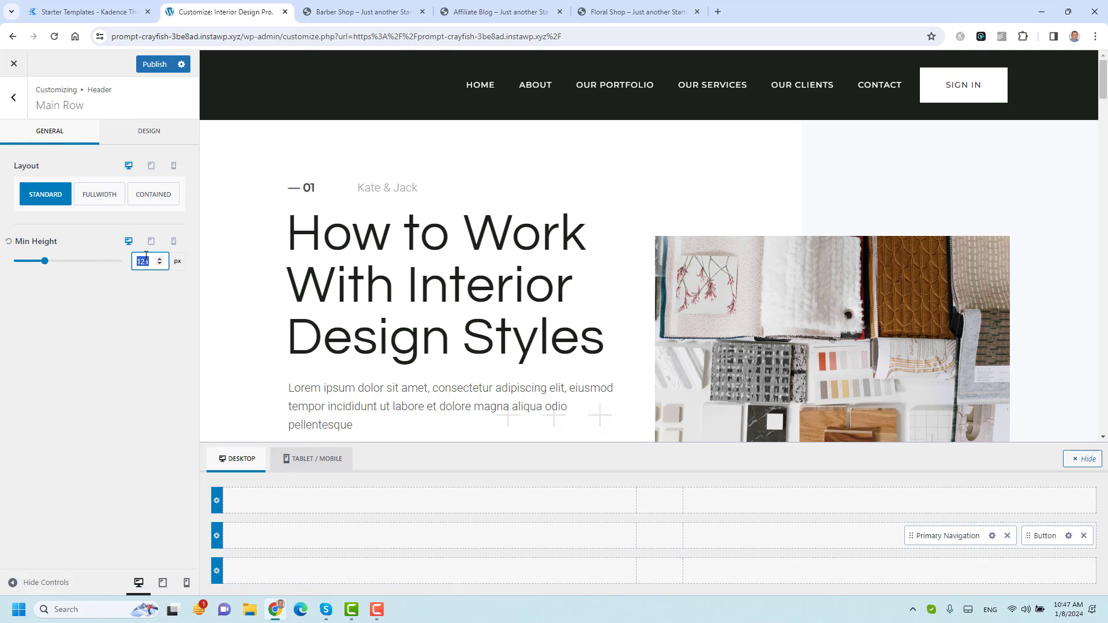
{"action": "type", "text": "100"}
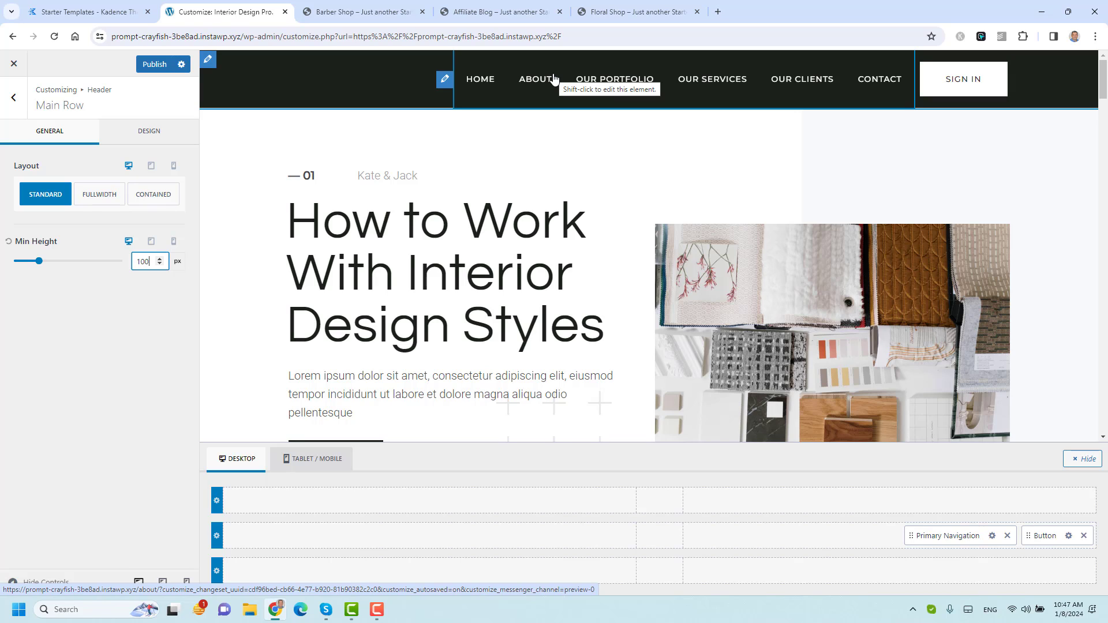
Step: Review the general settings of the Primary Navigation and the header button by opening each element's options
{"action": "left_click", "coordinate": [992, 539]}
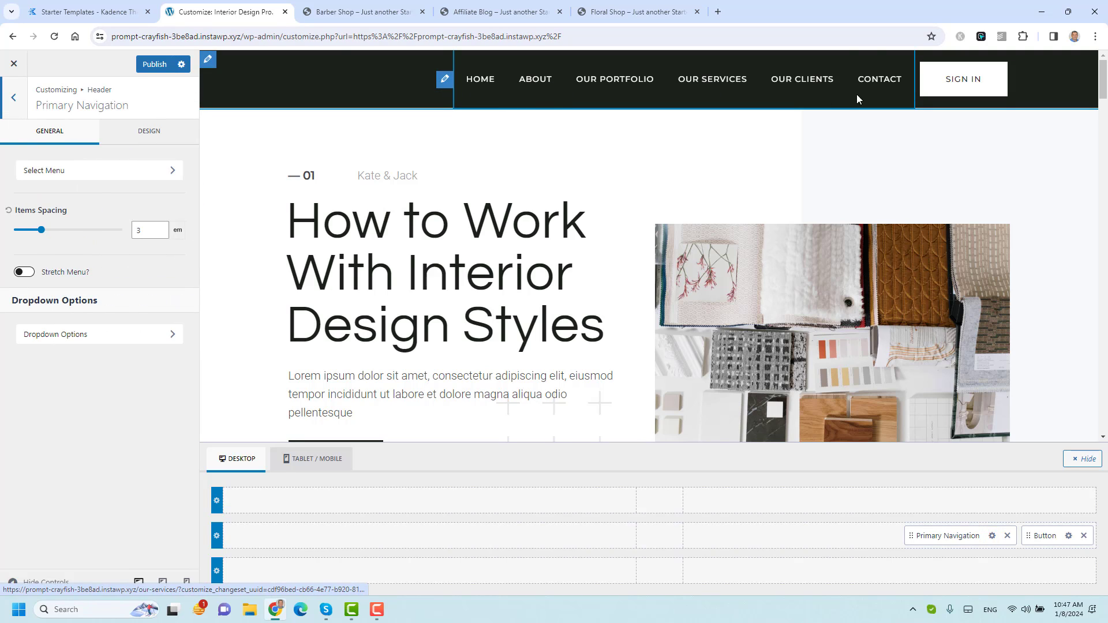
{"action": "left_click", "coordinate": [444, 80]}
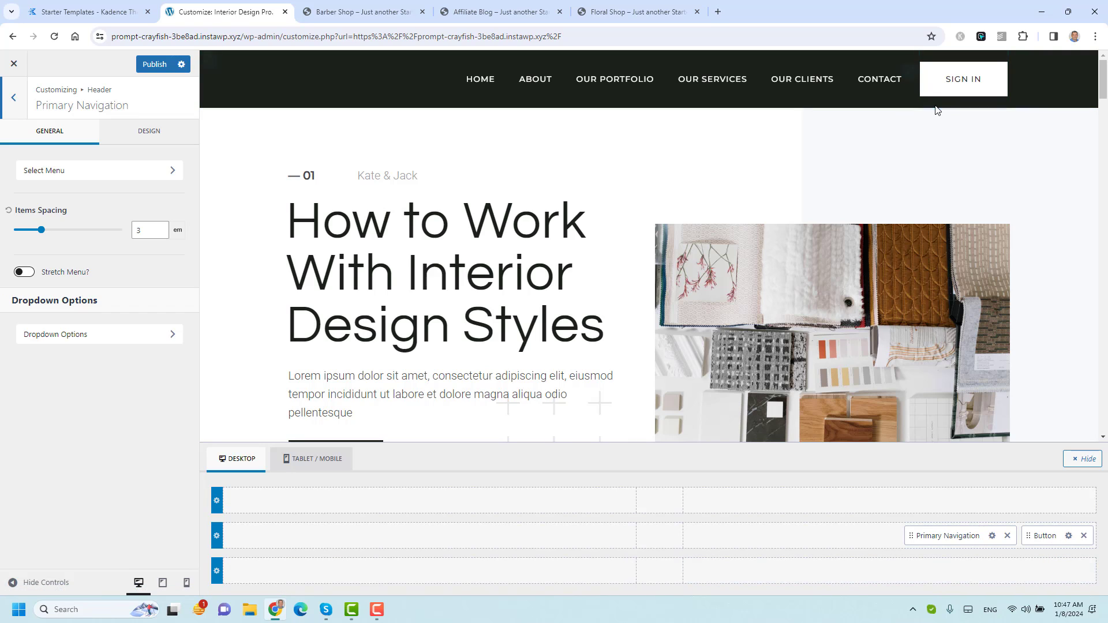
{"action": "left_click", "coordinate": [911, 72]}
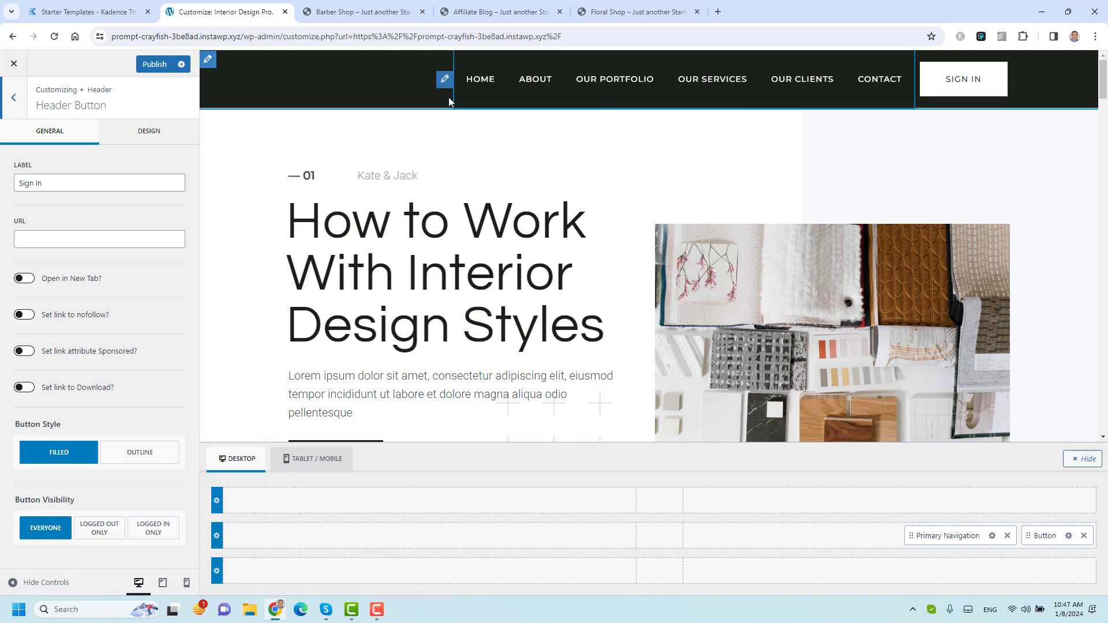
{"action": "left_click", "coordinate": [446, 81]}
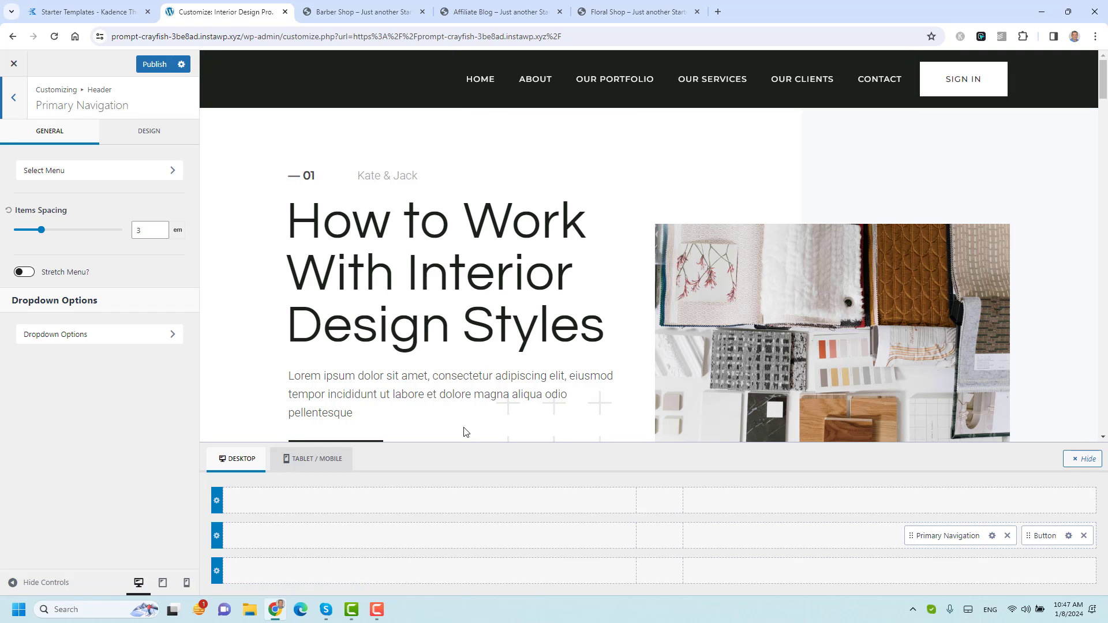
Step: Add the Logo element to the main row's left section and open its Site Identity settings
{"action": "left_click", "coordinate": [433, 538]}
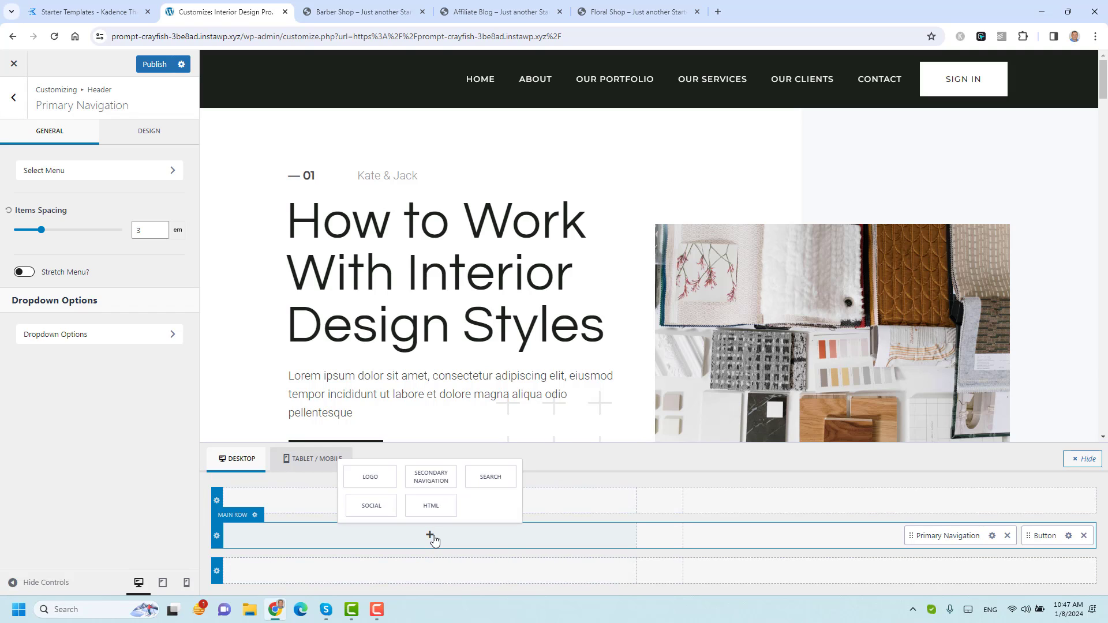
{"action": "left_click", "coordinate": [371, 480]}
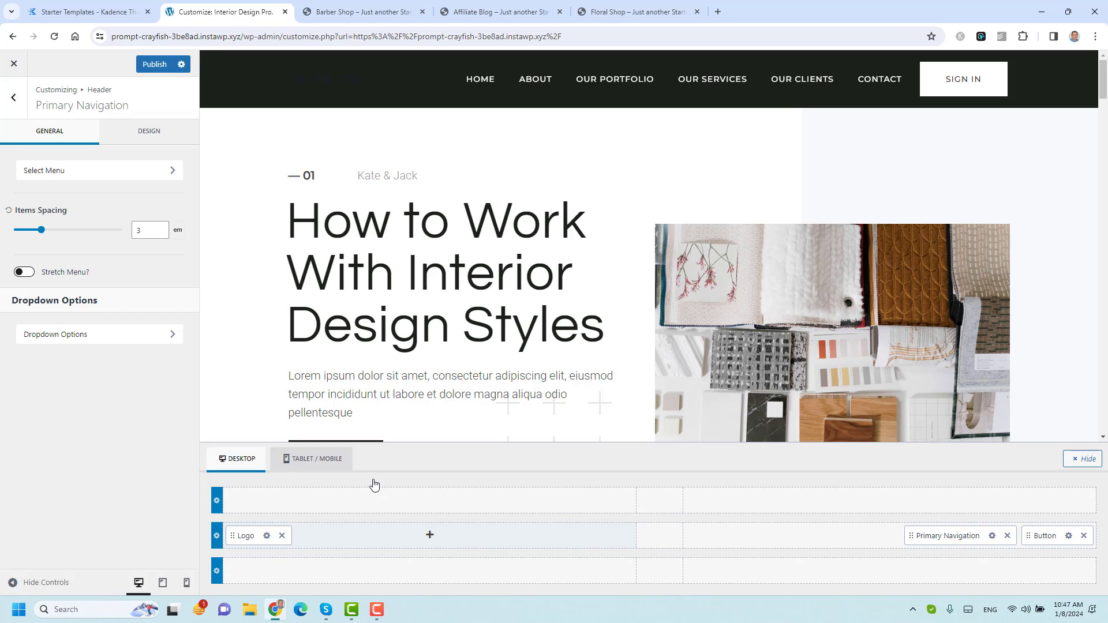
{"action": "left_click", "coordinate": [266, 536]}
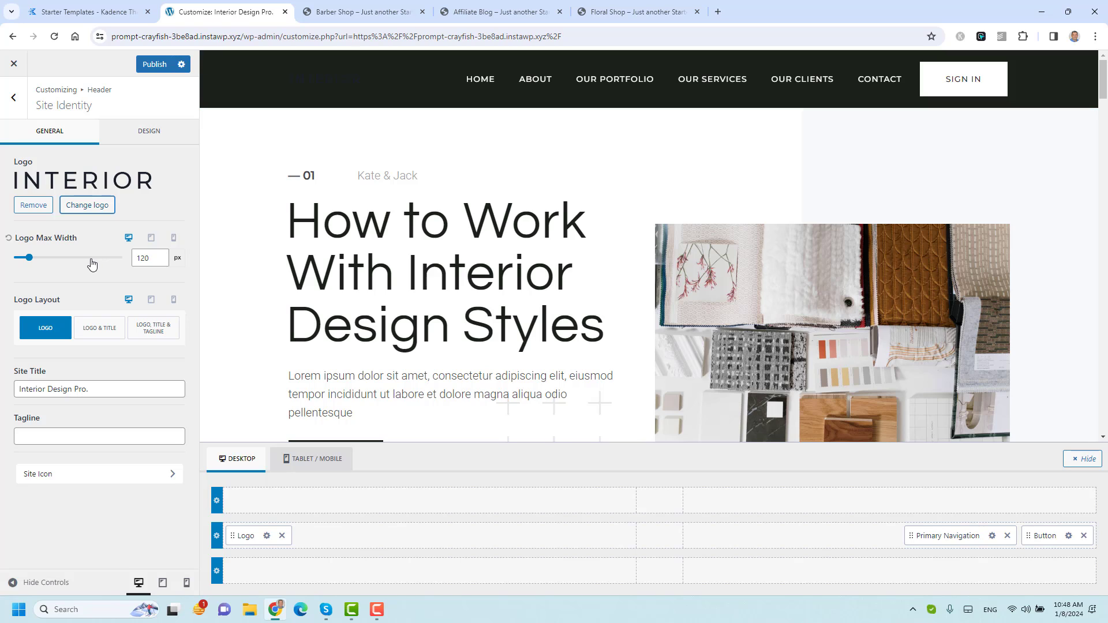
Step: Set the logo layout to Logo & Title with the title before the logo, and remove the logo image
{"action": "left_click", "coordinate": [99, 333]}
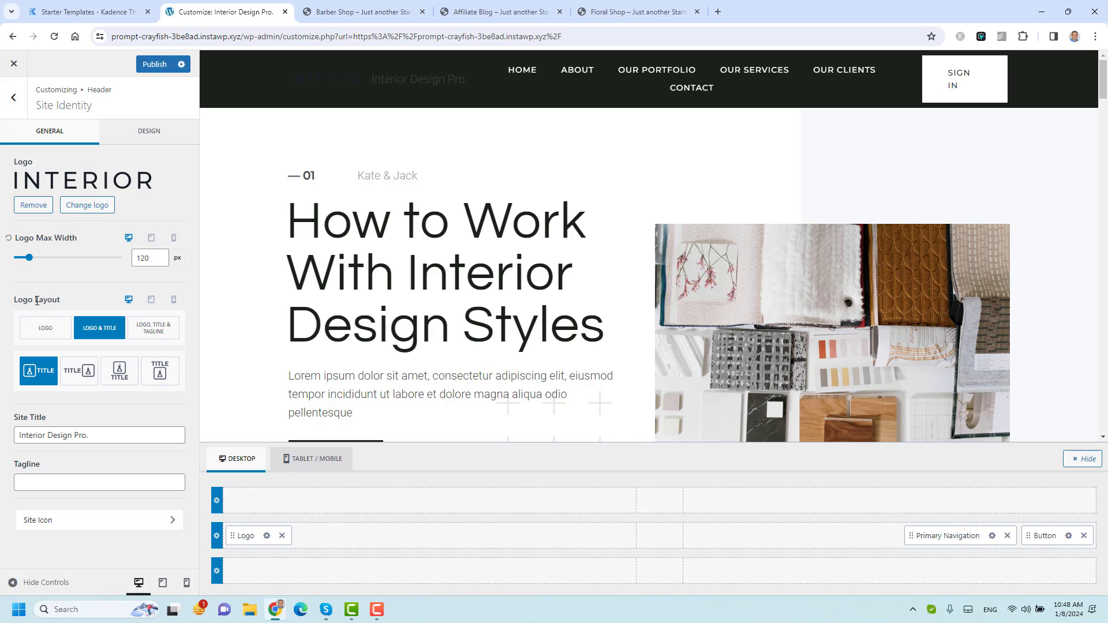
{"action": "left_click", "coordinate": [81, 369]}
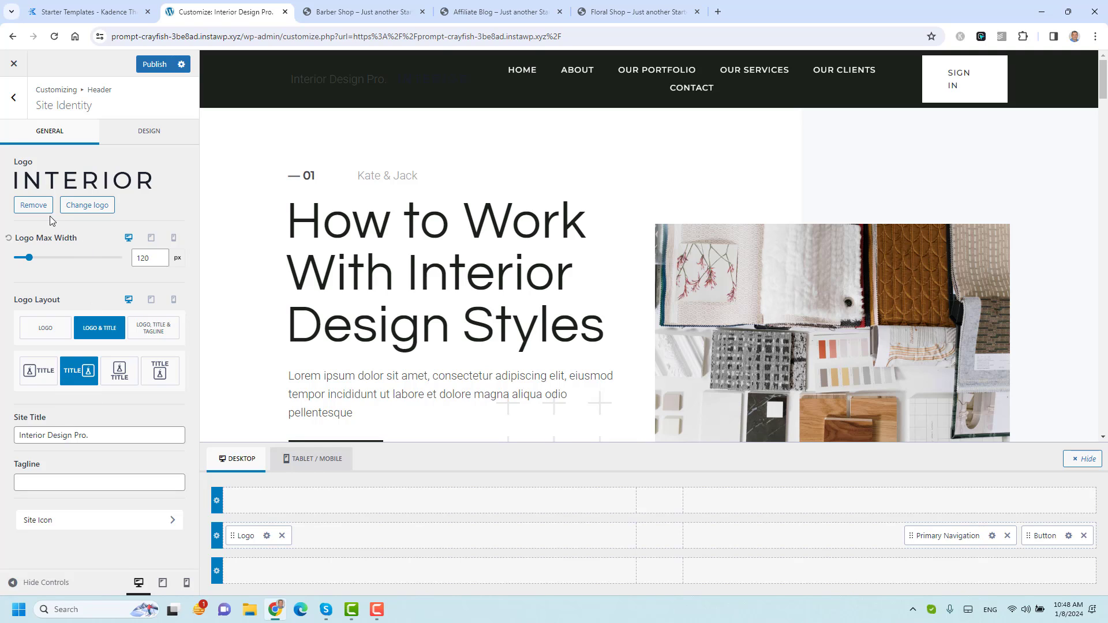
{"action": "left_click", "coordinate": [34, 206]}
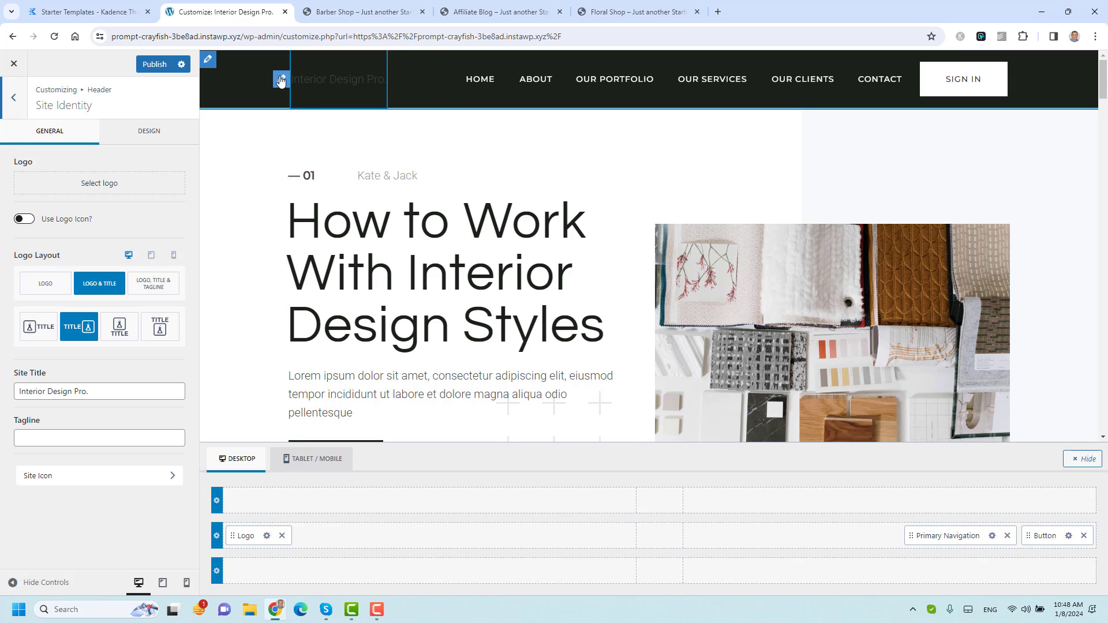
Step: Set the site title's hover color to the white palette color in the Site Identity design options
{"action": "left_click", "coordinate": [139, 138]}
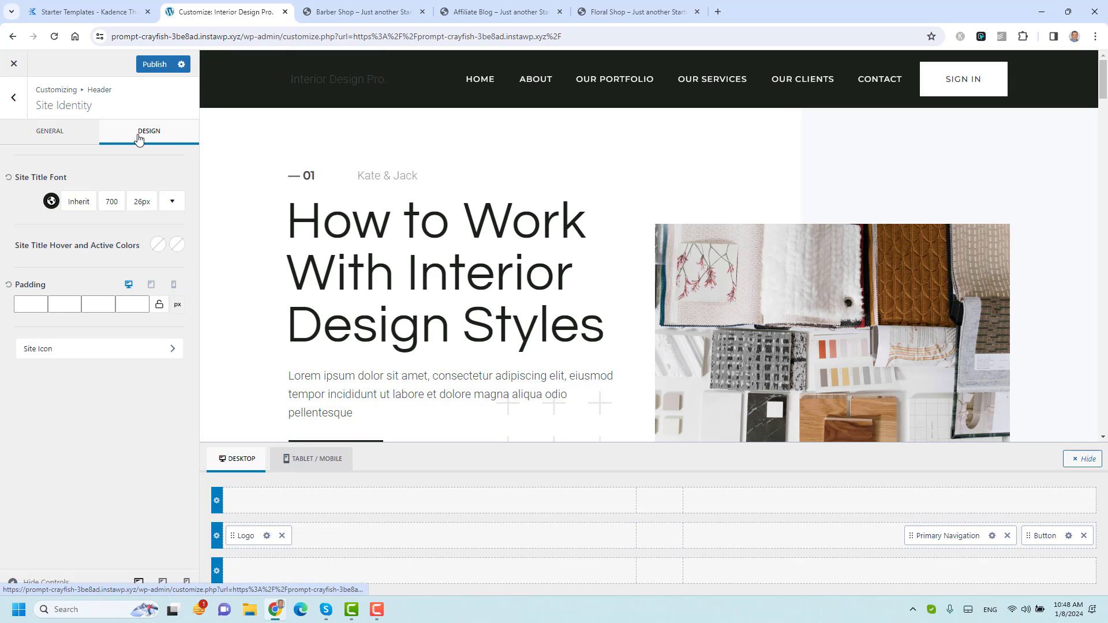
{"action": "left_click", "coordinate": [156, 248]}
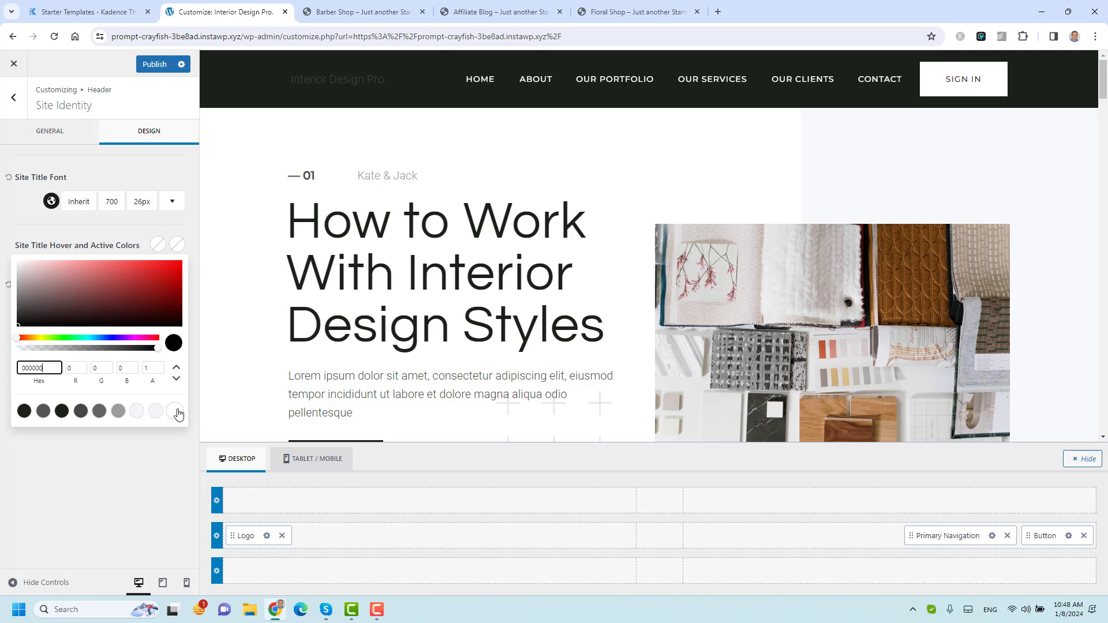
{"action": "left_click", "coordinate": [175, 412]}
{"action": "left_click", "coordinate": [179, 252]}
{"action": "left_click", "coordinate": [26, 214]}
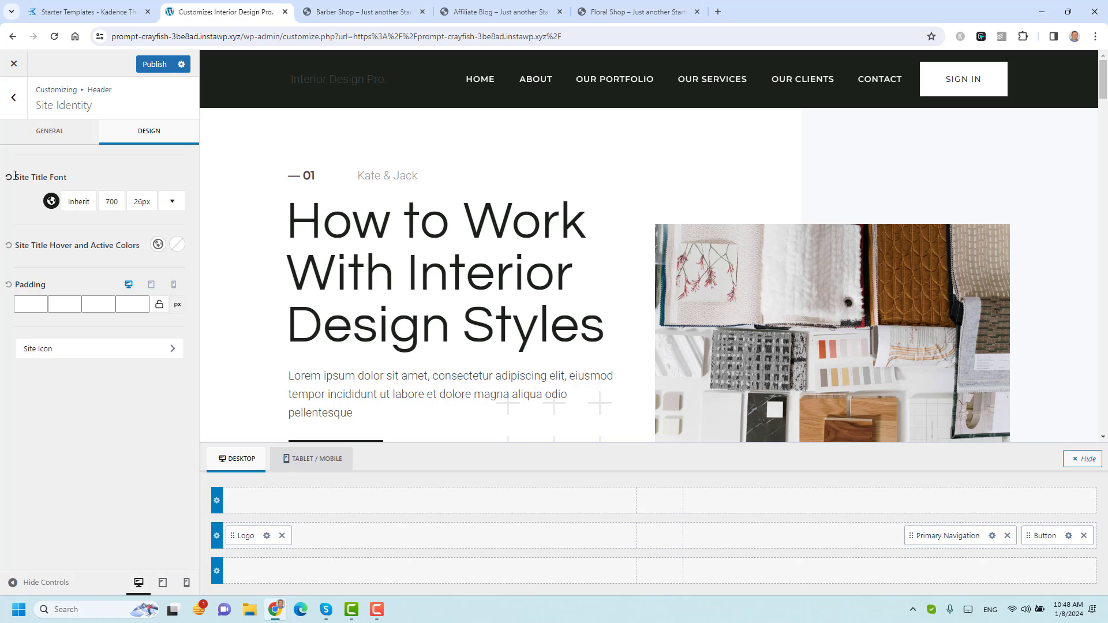
Step: Set the site title's font color to white FFFFFF
{"action": "left_click", "coordinate": [51, 201]}
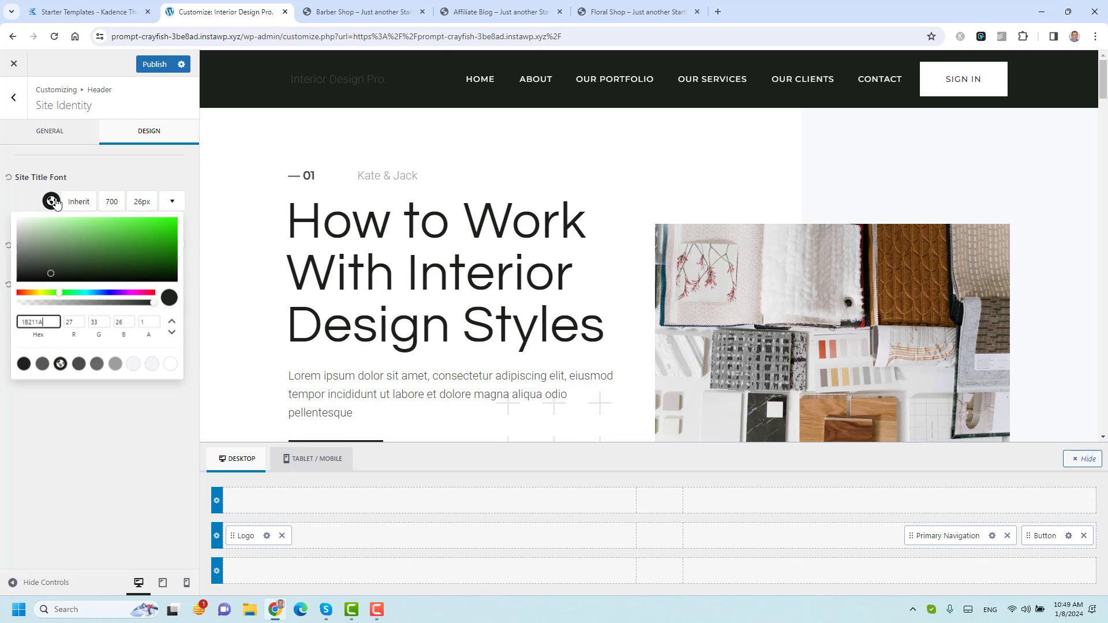
{"action": "left_click", "coordinate": [176, 370]}
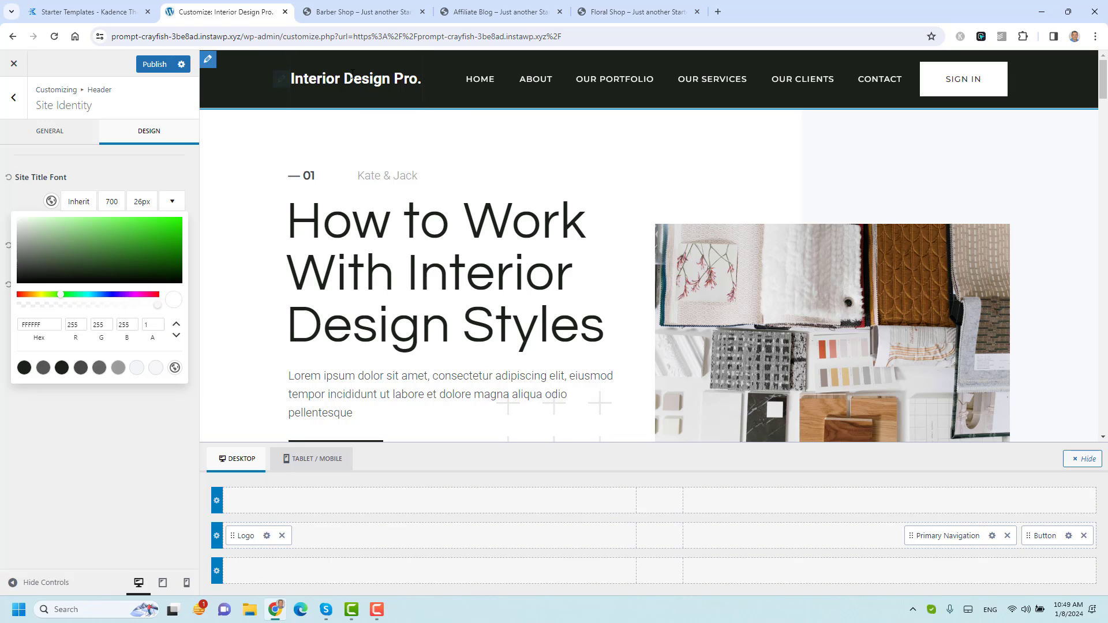
{"action": "left_click", "coordinate": [160, 167]}
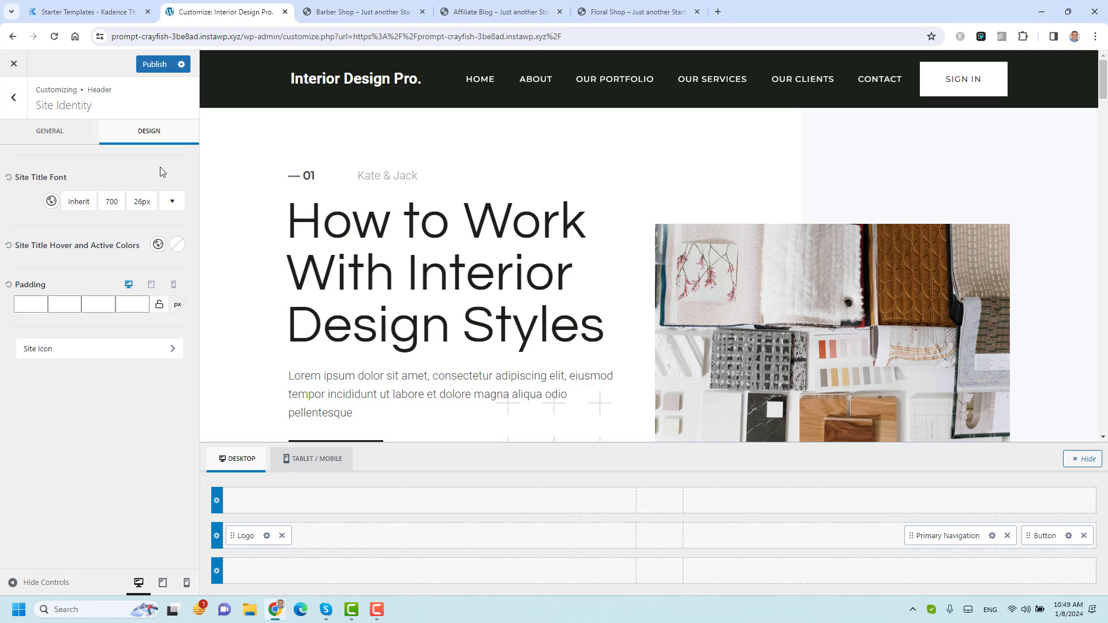
Step: Set the site title's font family to Palatino Linotype and publish the header changes
{"action": "left_click", "coordinate": [82, 202]}
{"action": "left_click", "coordinate": [90, 339]}
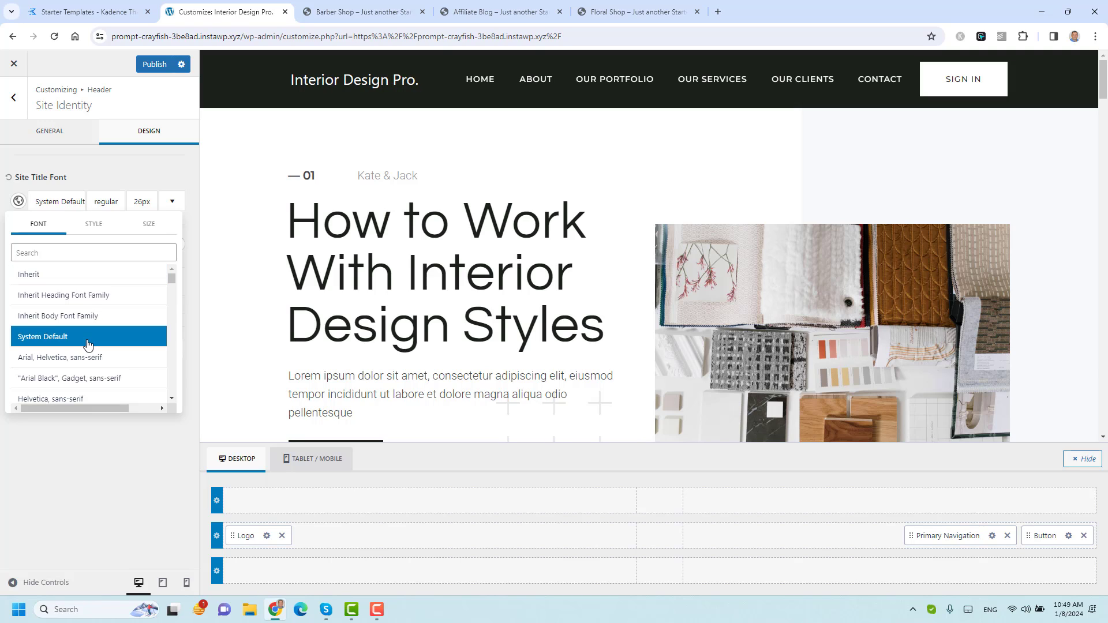
{"action": "scroll", "coordinate": [90, 344], "scroll_direction": "down", "scroll_amount": 2}
{"action": "scroll", "coordinate": [90, 345], "scroll_direction": "down", "scroll_amount": 2}
{"action": "left_click", "coordinate": [77, 336]}
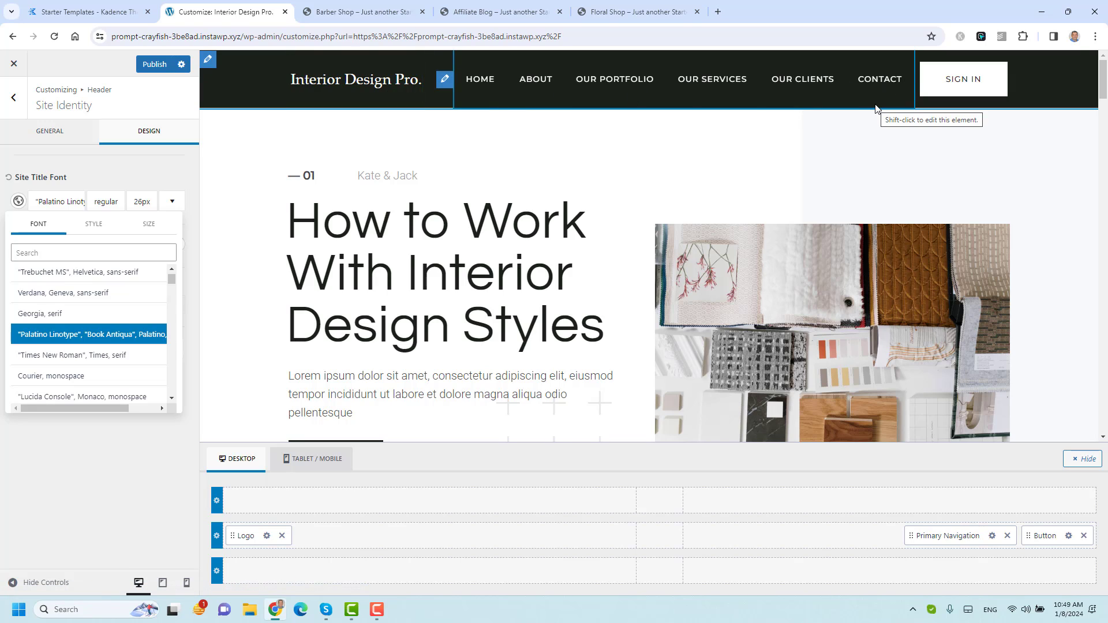
{"action": "left_click", "coordinate": [157, 67]}
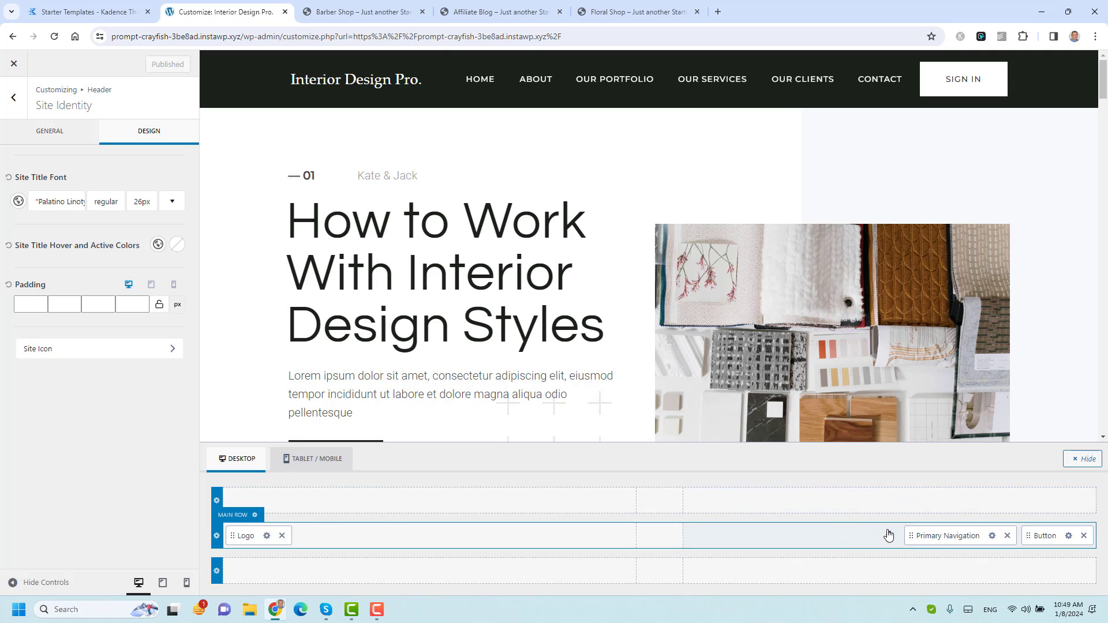
Step: Add the Search element to the main row's right section and move it up into the top row's right section
{"action": "left_click", "coordinate": [209, 64]}
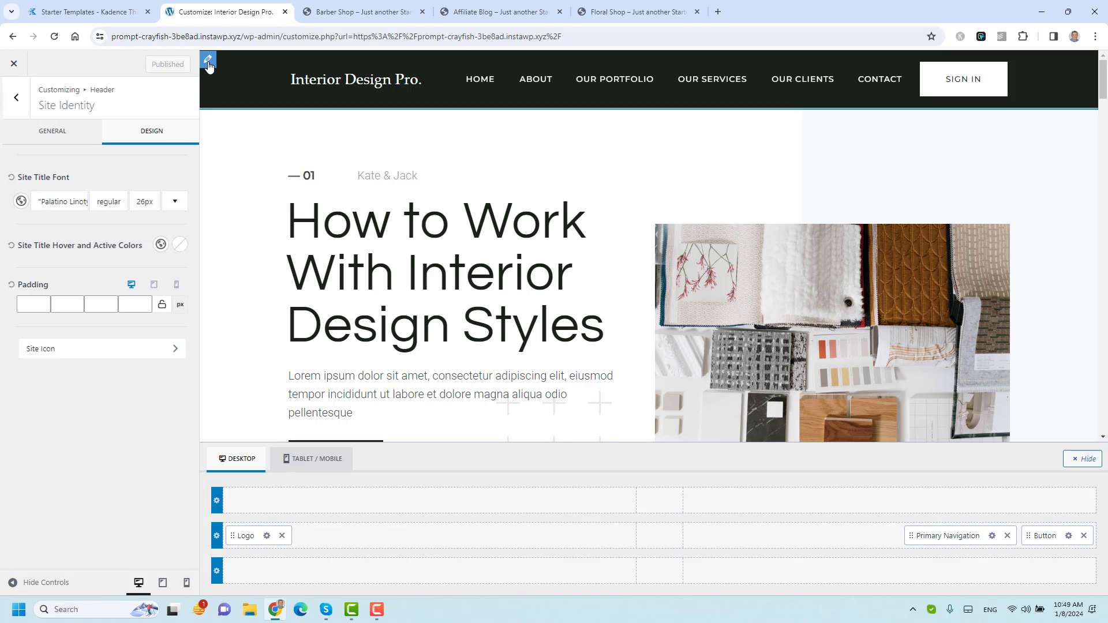
{"action": "left_click", "coordinate": [19, 99]}
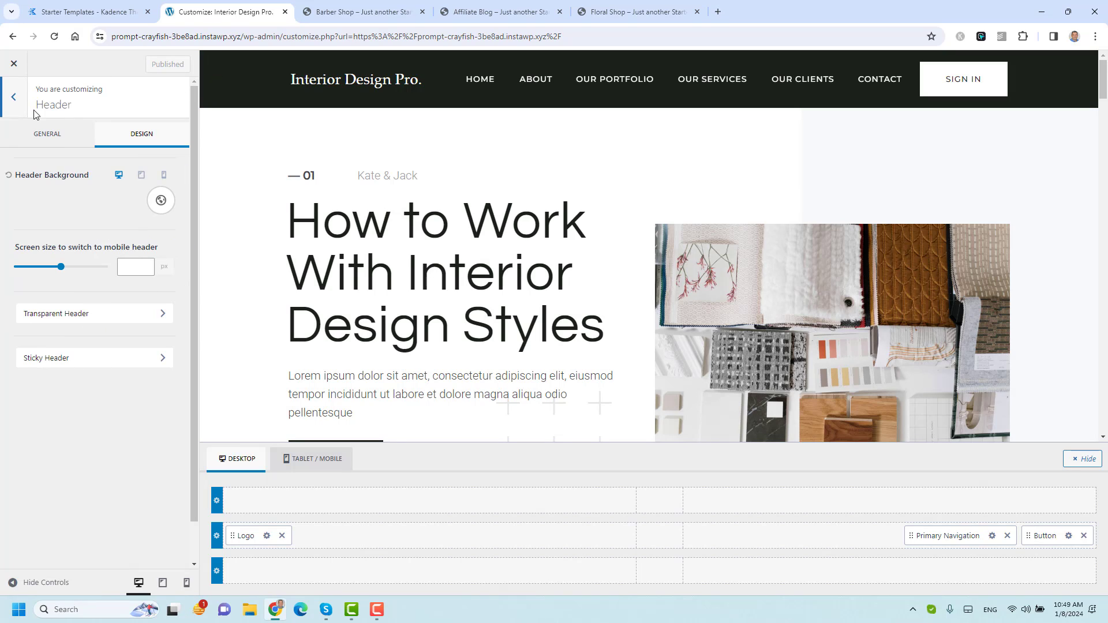
{"action": "left_click", "coordinate": [49, 135]}
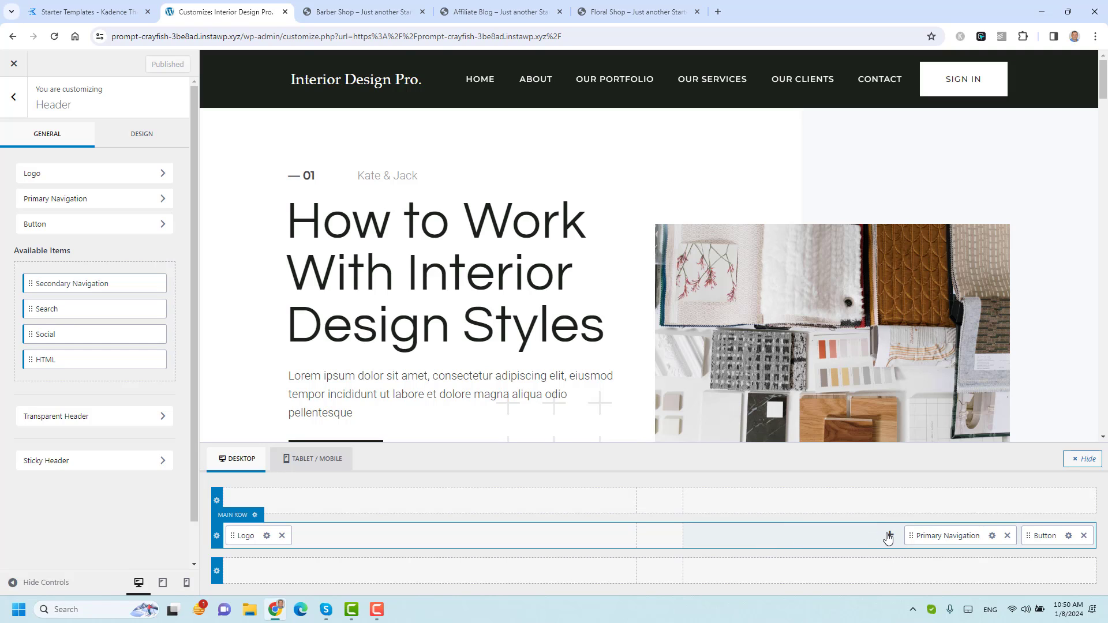
{"action": "left_click", "coordinate": [889, 536]}
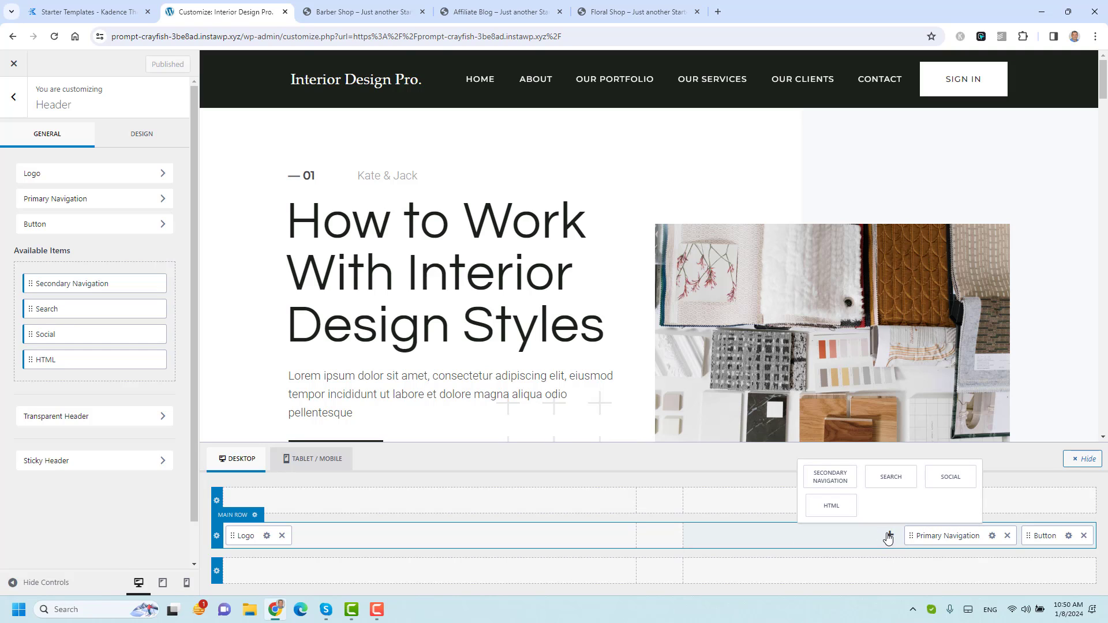
{"action": "left_click", "coordinate": [891, 478]}
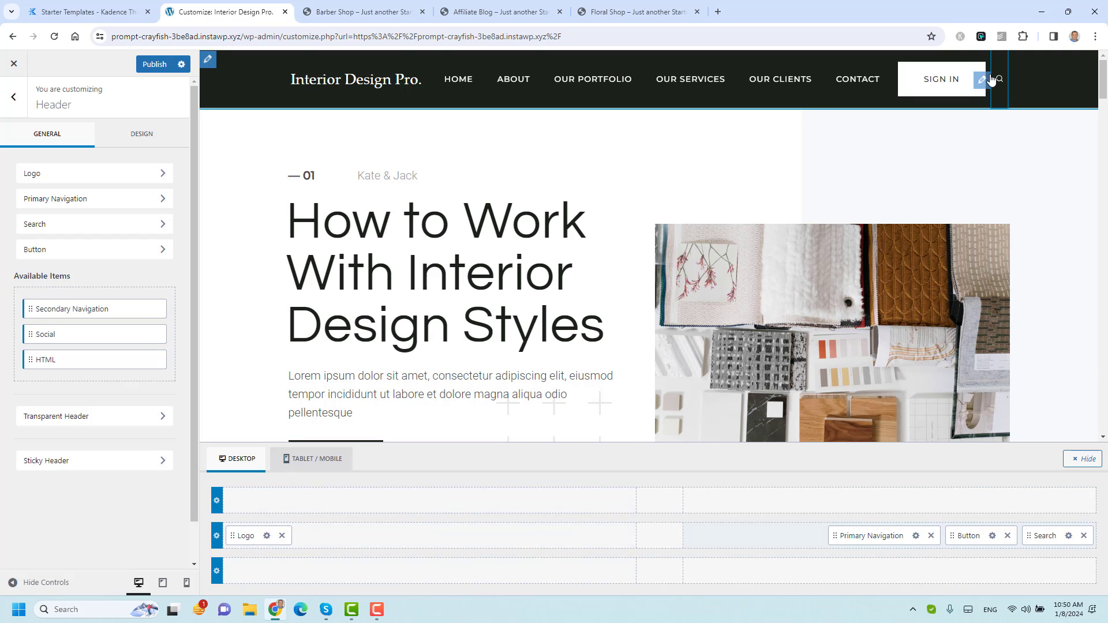
{"action": "left_click_drag", "start_coordinate": [1057, 534], "coordinate": [1058, 510]}
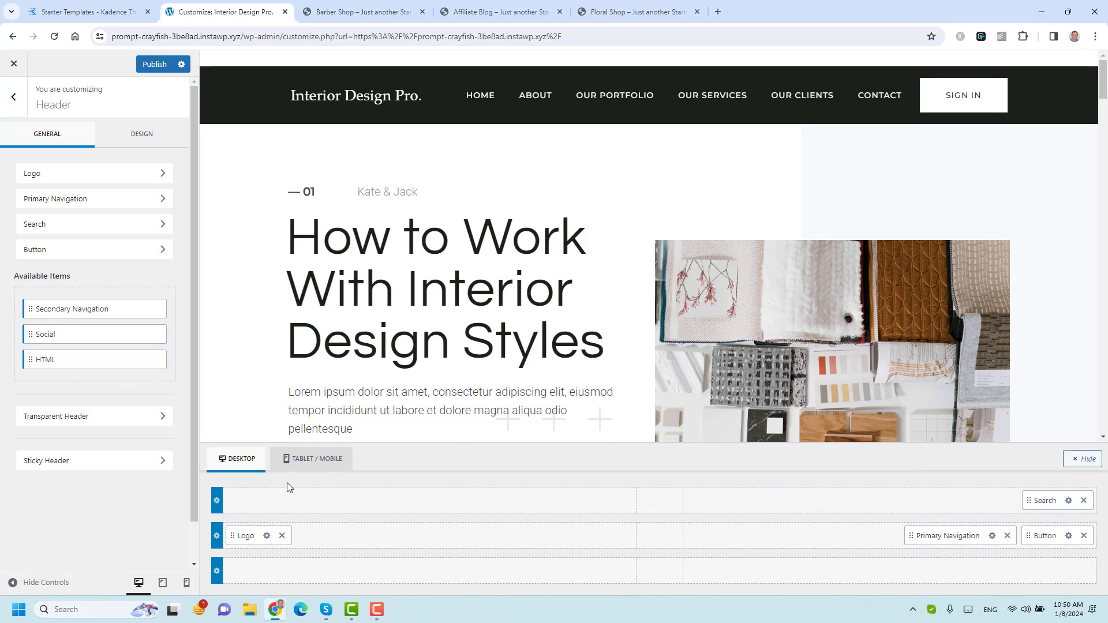
Step: Set the top row's desktop background to the gray palette color 9C9C9C
{"action": "left_click", "coordinate": [217, 502]}
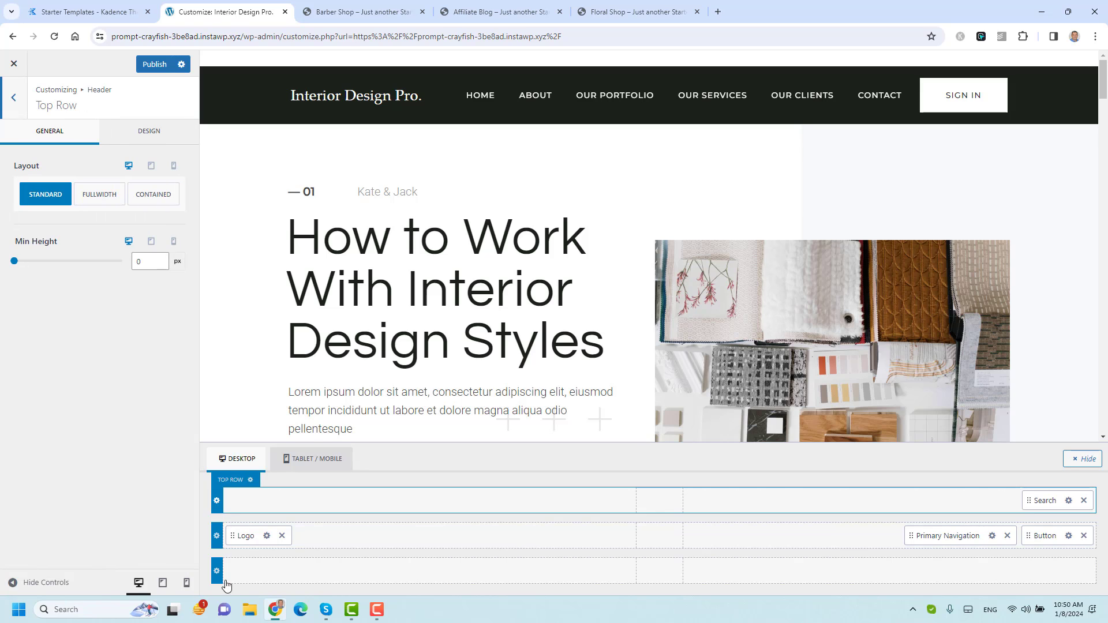
{"action": "left_click", "coordinate": [150, 131]}
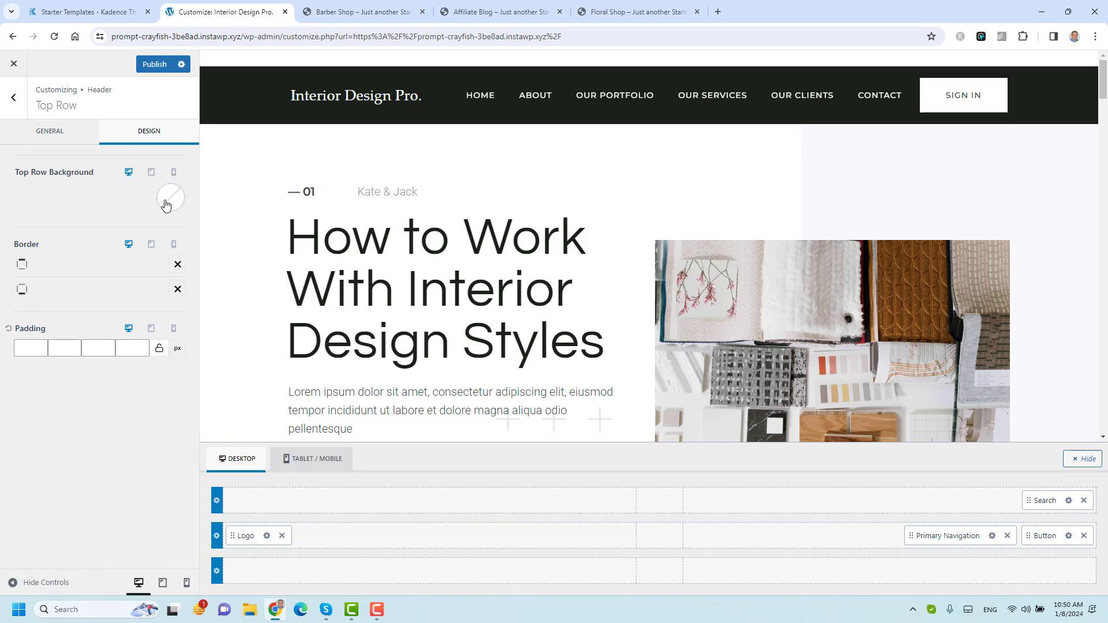
{"action": "left_click", "coordinate": [170, 198]}
{"action": "left_click", "coordinate": [106, 393]}
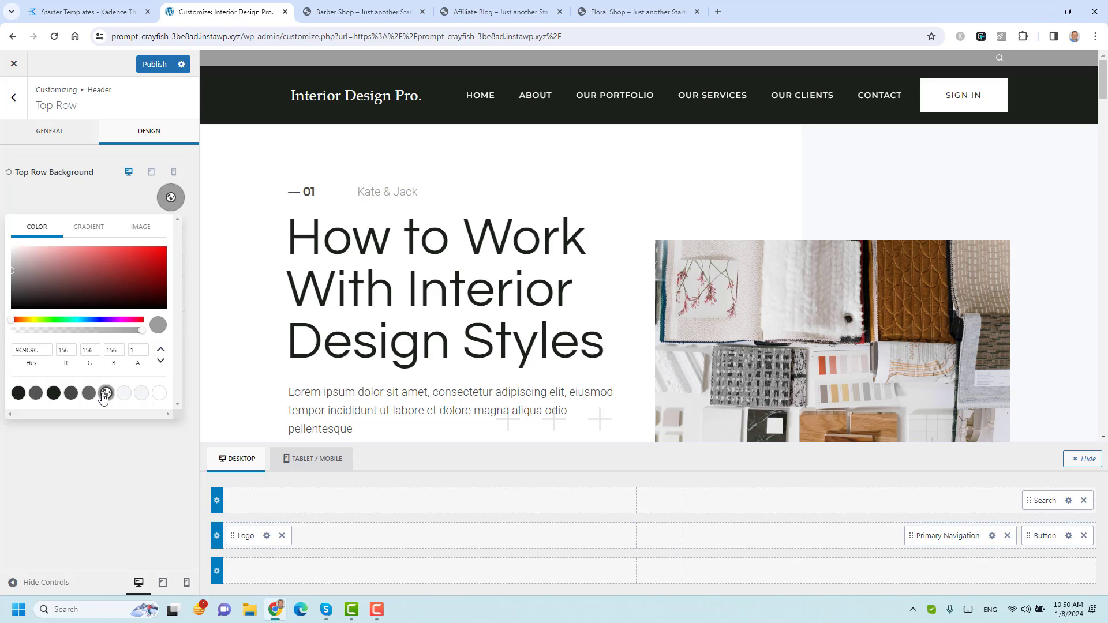
{"action": "left_click", "coordinate": [197, 415]}
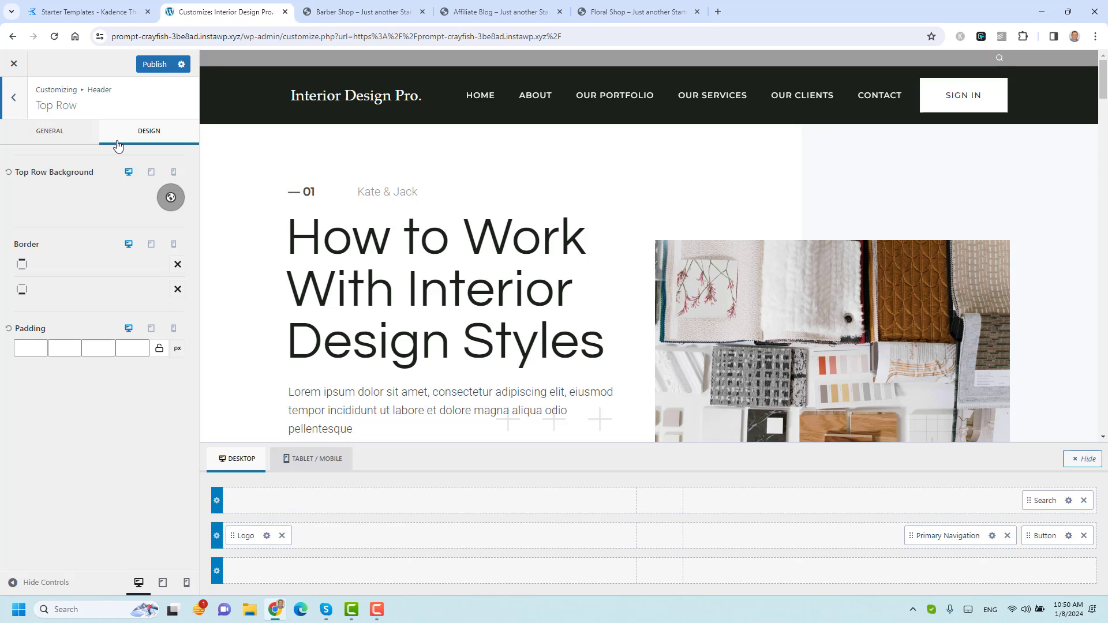
Step: Set the top row's desktop minimum height to 53 px
{"action": "left_click", "coordinate": [67, 131]}
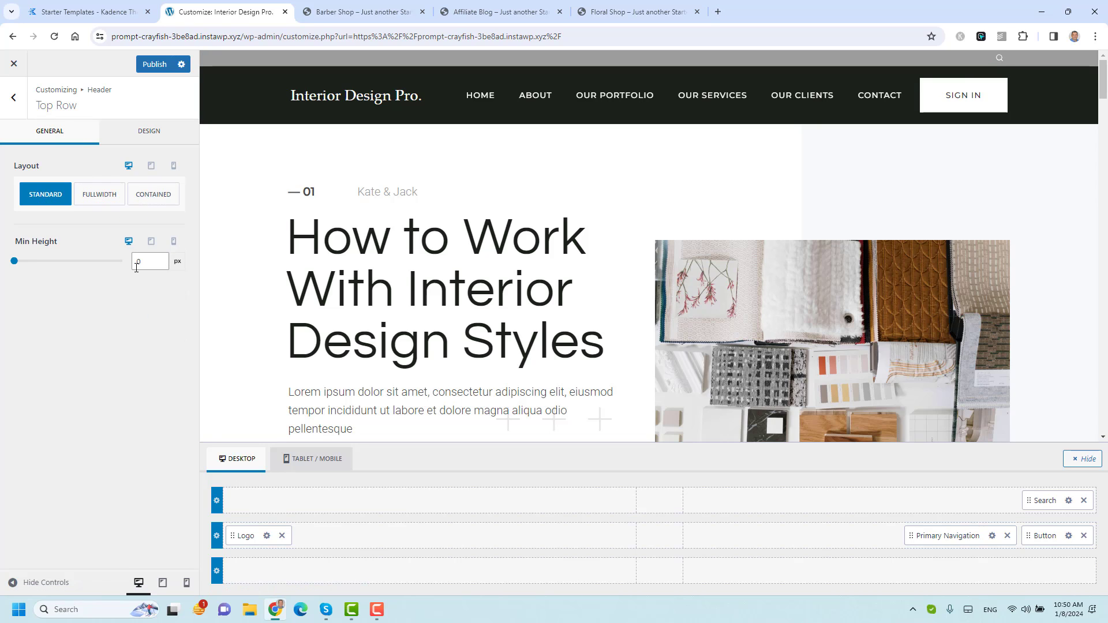
{"action": "double_click", "coordinate": [141, 263]}
{"action": "type", "text": "25"}
{"action": "left_click", "coordinate": [65, 277]}
{"action": "left_click_drag", "start_coordinate": [22, 267], "coordinate": [31, 267]}
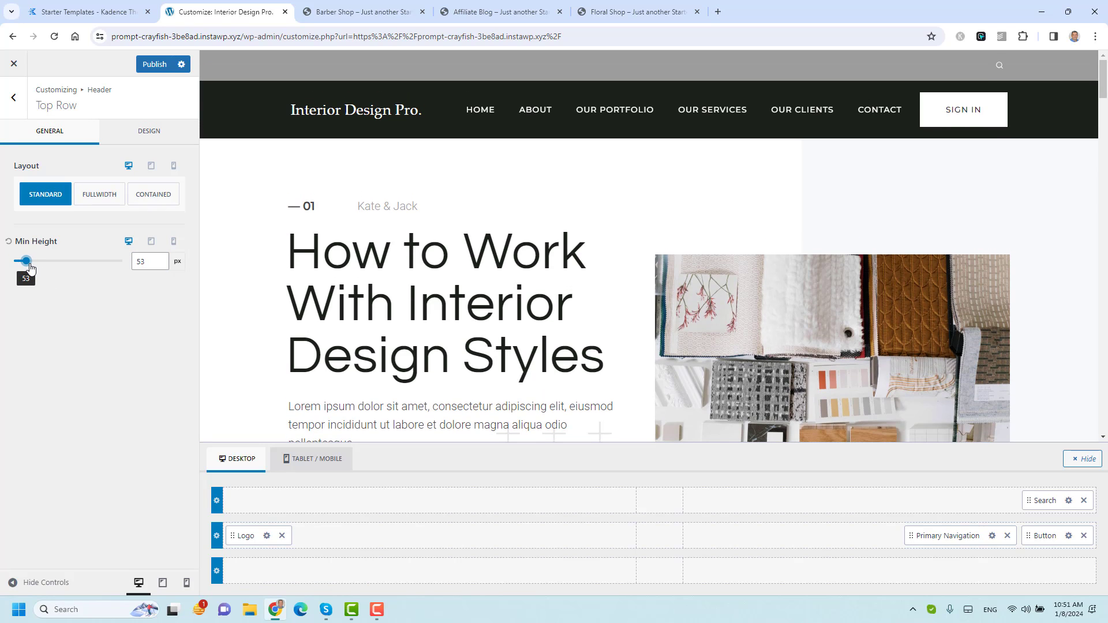
Step: Set the header search icon's desktop size to 2.02 em in its design options
{"action": "left_click", "coordinate": [1069, 502]}
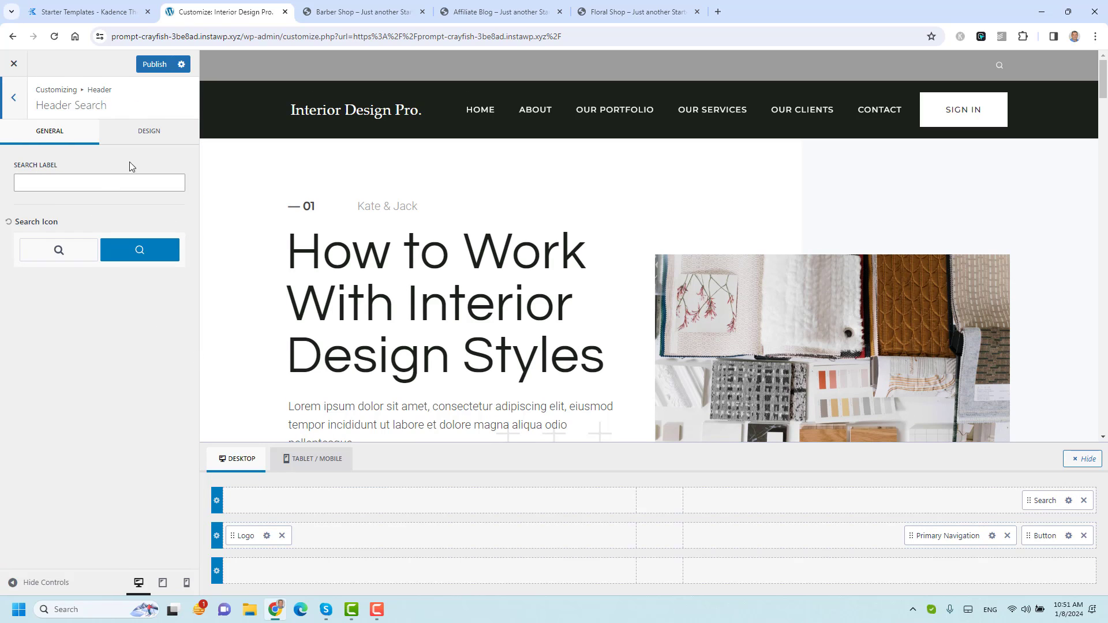
{"action": "left_click", "coordinate": [144, 133]}
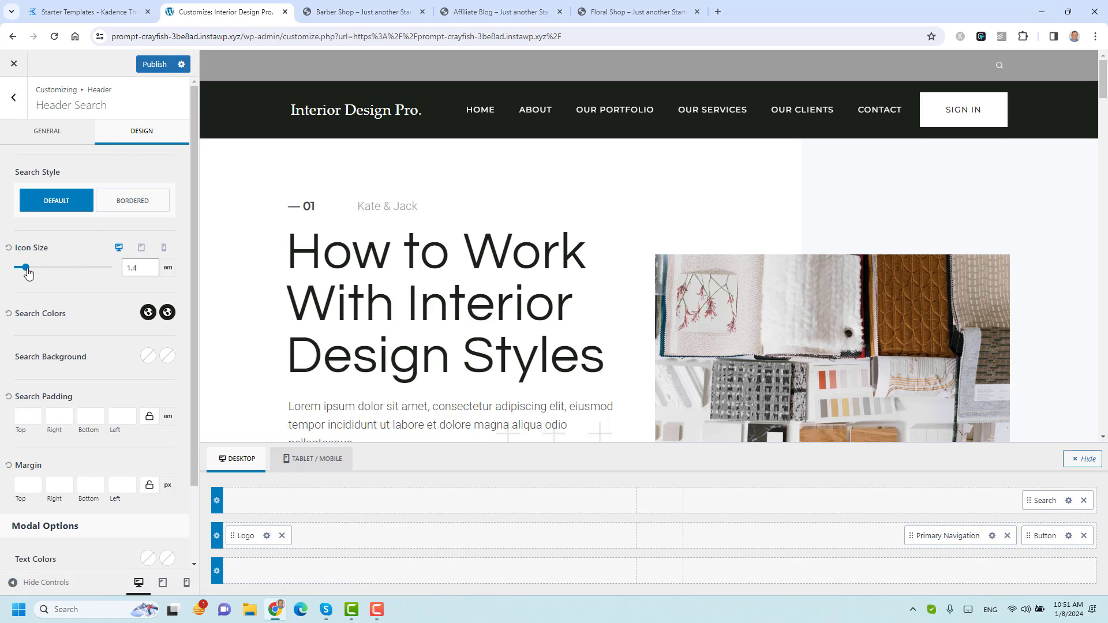
{"action": "left_click_drag", "start_coordinate": [27, 274], "coordinate": [33, 272]}
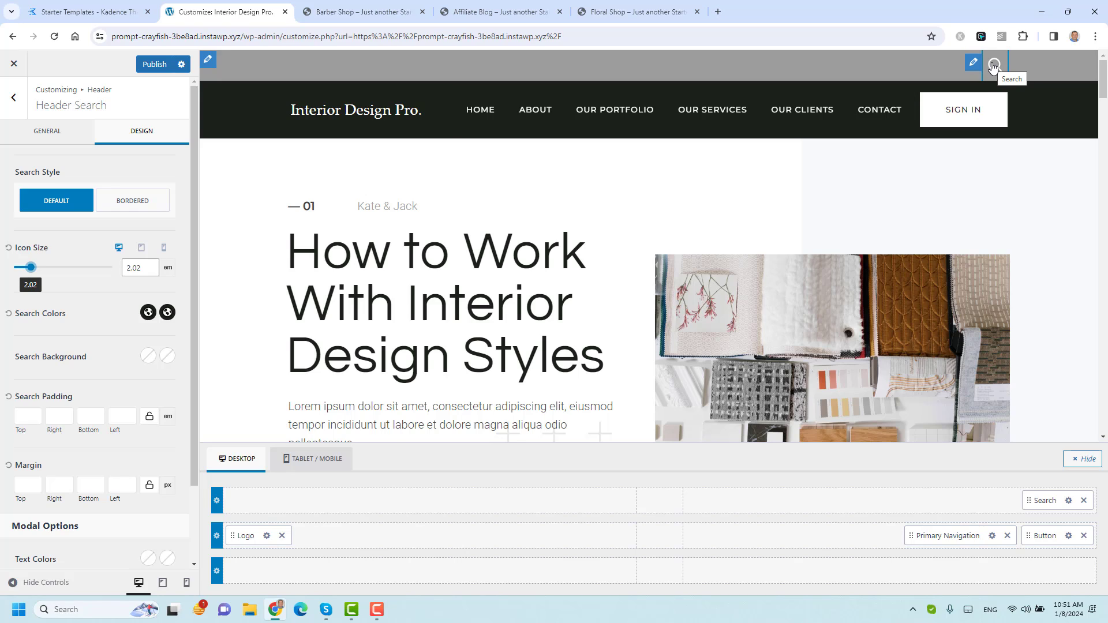
{"action": "scroll", "coordinate": [109, 322], "scroll_direction": "down", "scroll_amount": 2}
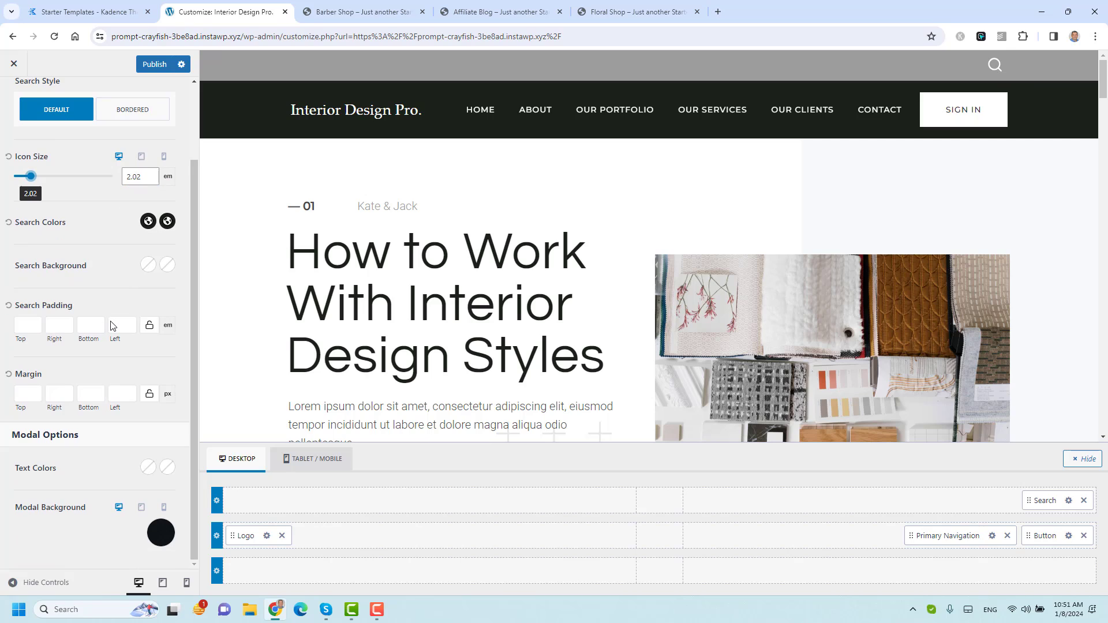
Step: Examine the Floral Shop and Affiliate Blog demo headers, including the Affiliate Blog's search overlay, and return to the Interior Design Pro customizer
{"action": "scroll", "coordinate": [54, 282], "scroll_direction": "up", "scroll_amount": 2}
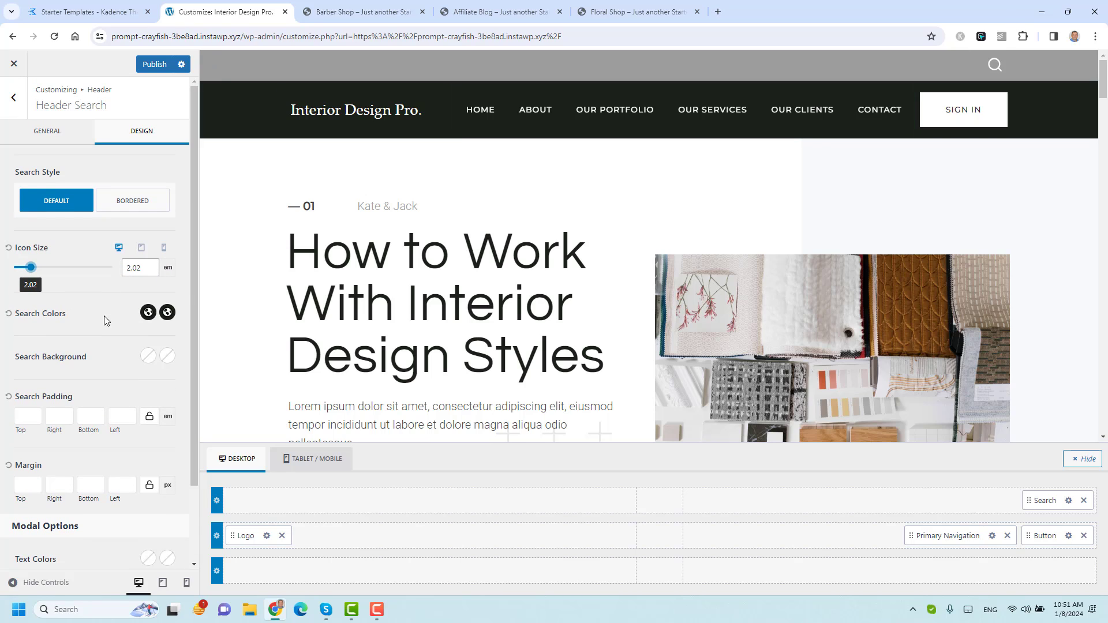
{"action": "scroll", "coordinate": [88, 327], "scroll_direction": "down", "scroll_amount": 2}
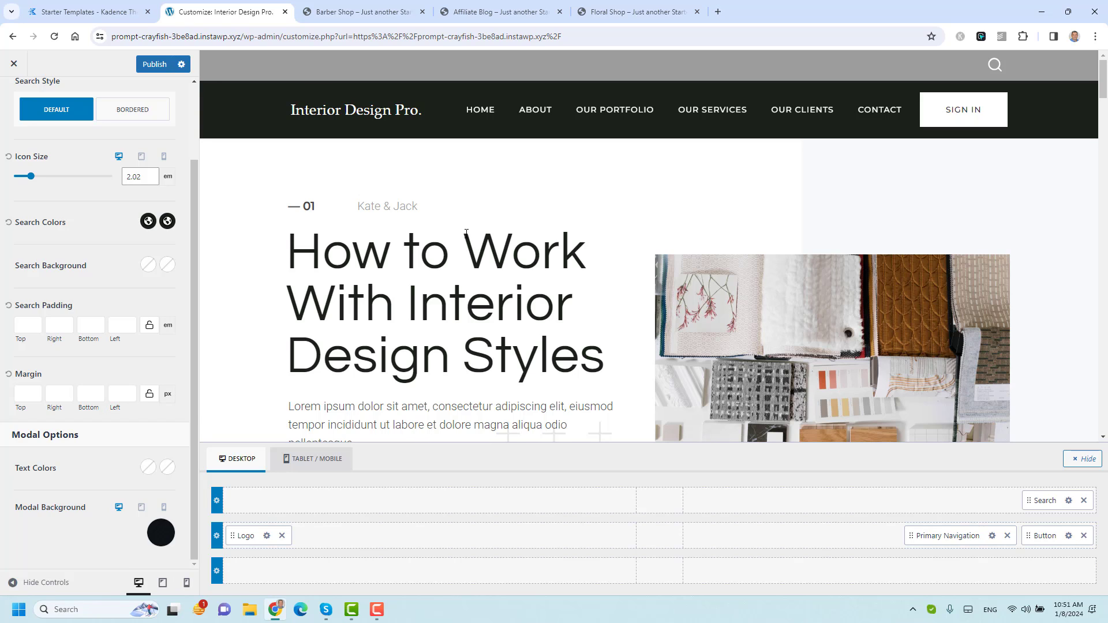
{"action": "left_click", "coordinate": [648, 5]}
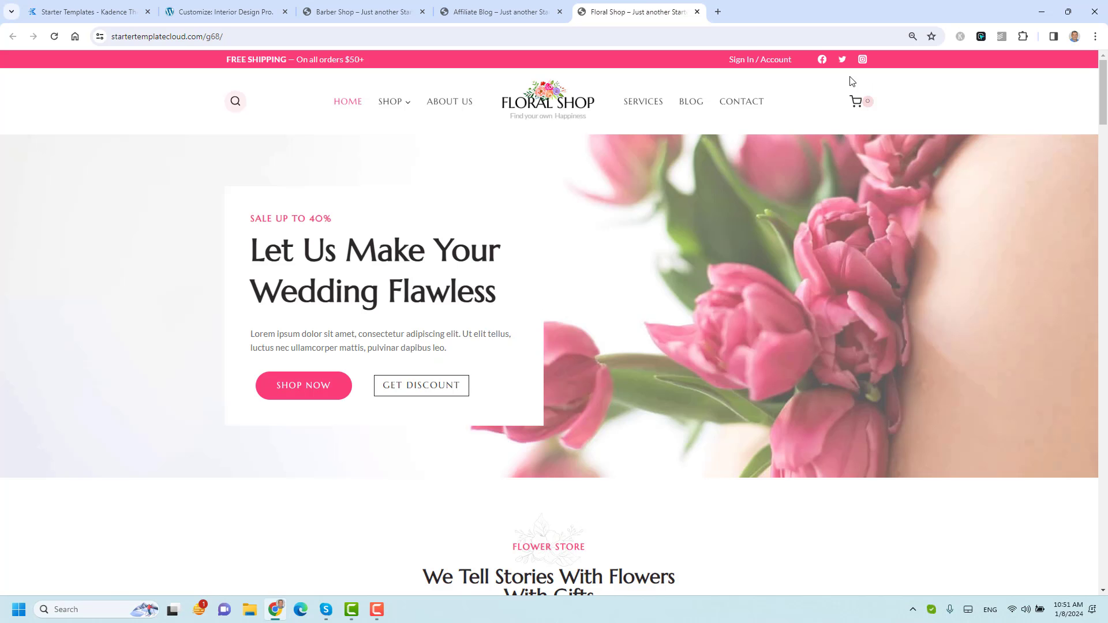
{"action": "left_click", "coordinate": [473, 10]}
{"action": "left_click", "coordinate": [757, 70]}
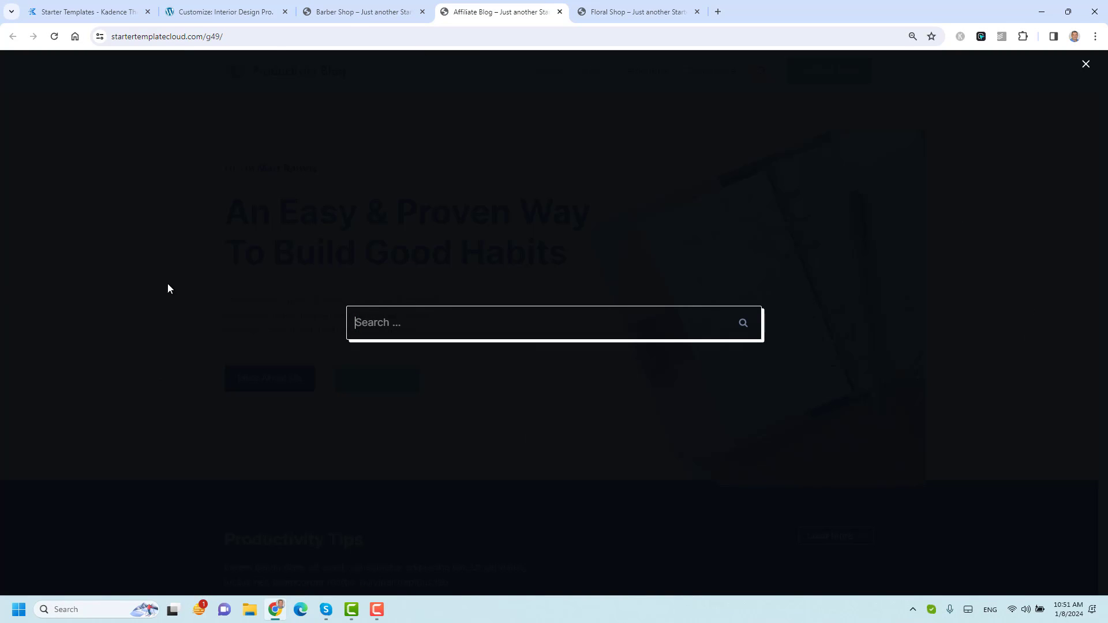
{"action": "left_click", "coordinate": [209, 10]}
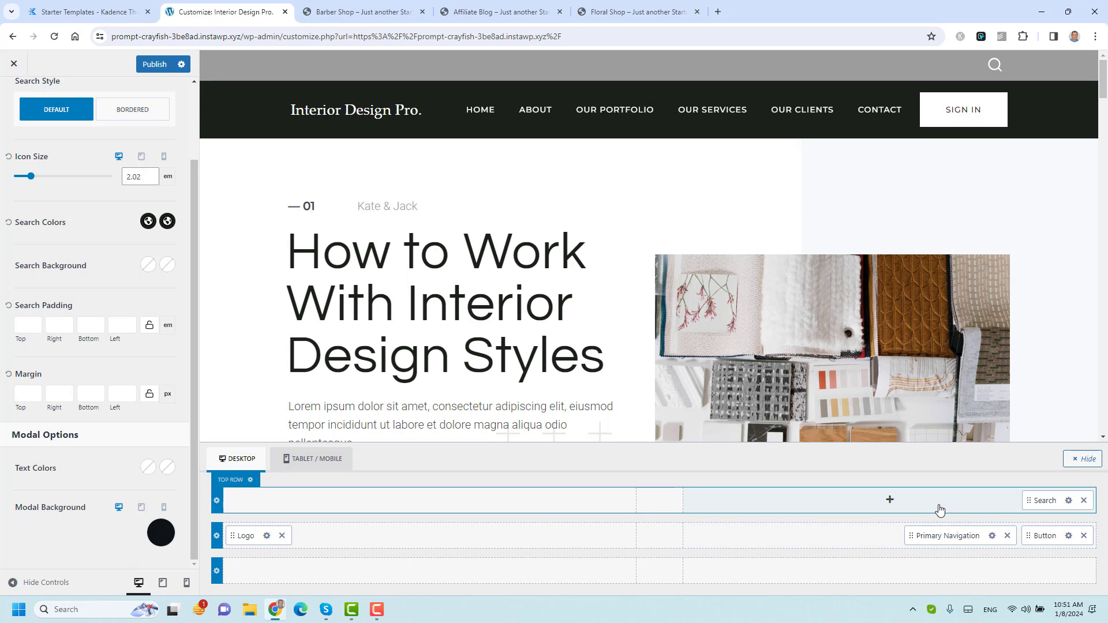
Step: Add the Social element to the top row's right section and set its initial icon color to the first dark palette color
{"action": "left_click", "coordinate": [887, 504]}
{"action": "left_click", "coordinate": [891, 474]}
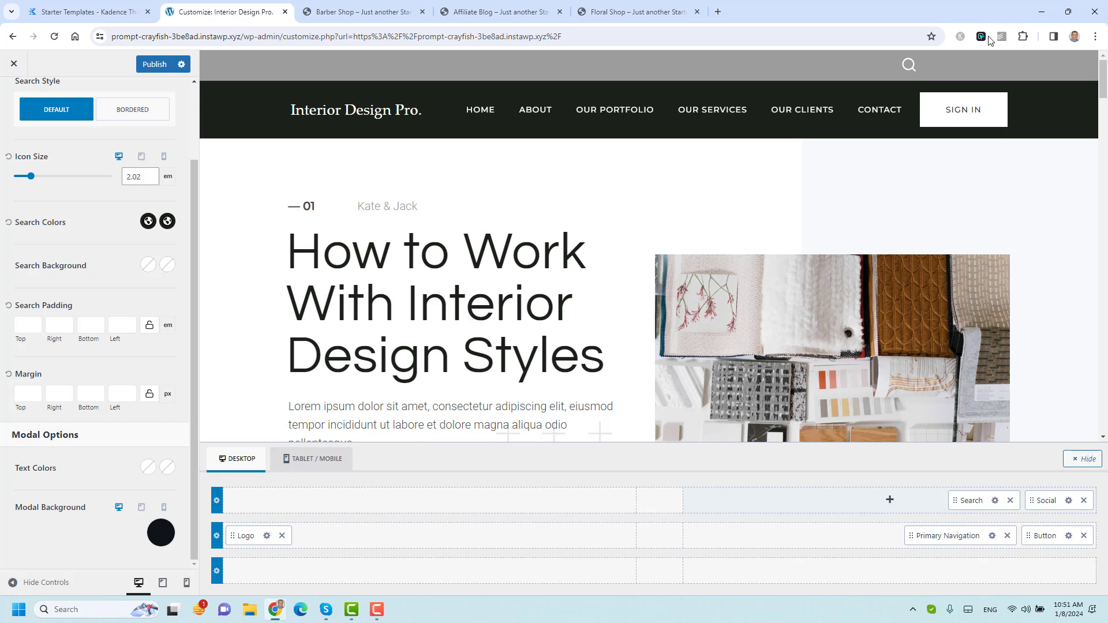
{"action": "left_click", "coordinate": [1069, 502]}
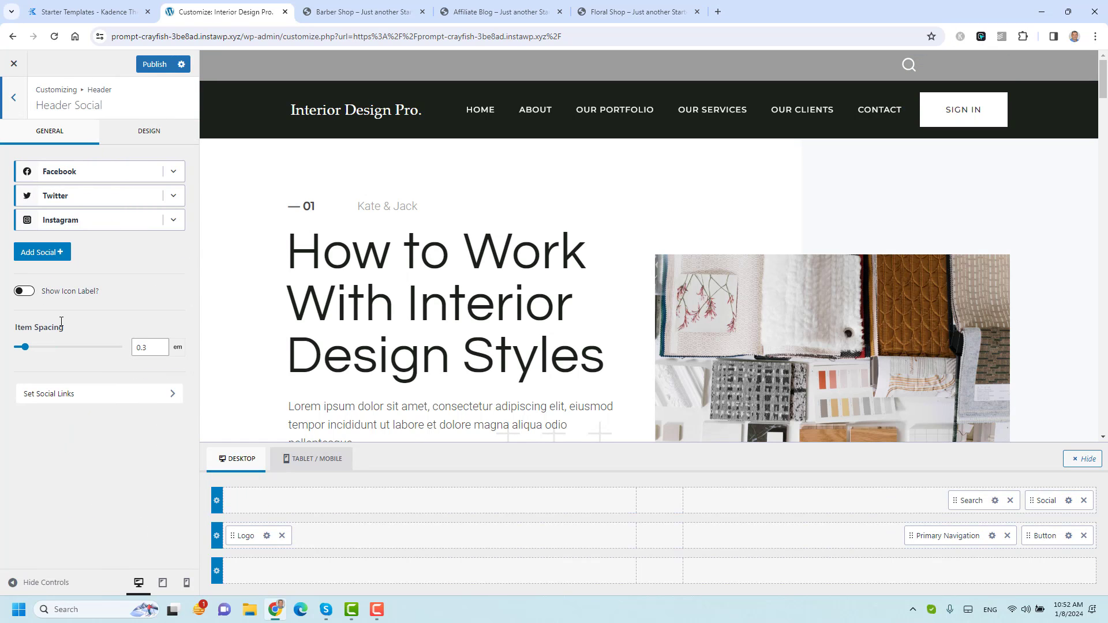
{"action": "left_click", "coordinate": [154, 144]}
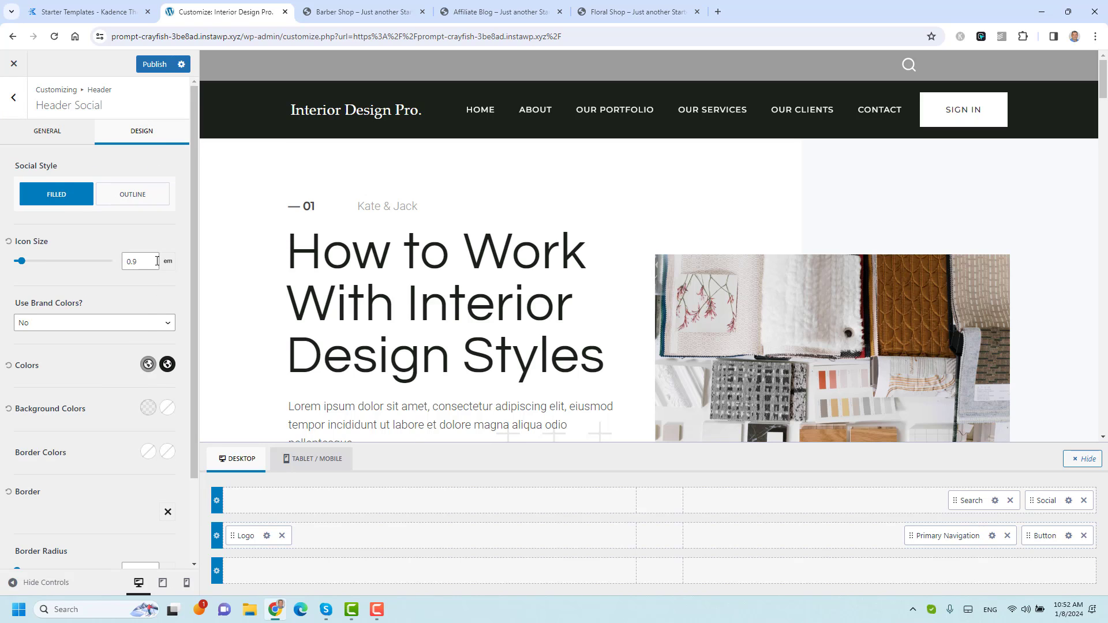
{"action": "left_click", "coordinate": [147, 365]}
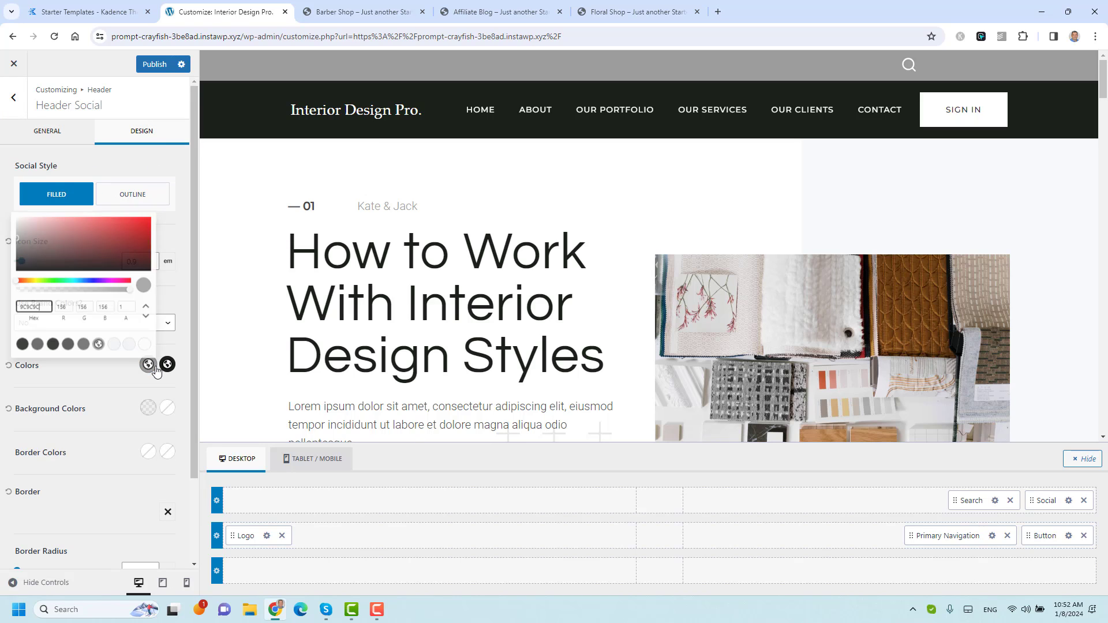
{"action": "left_click", "coordinate": [25, 344]}
{"action": "left_click", "coordinate": [76, 386]}
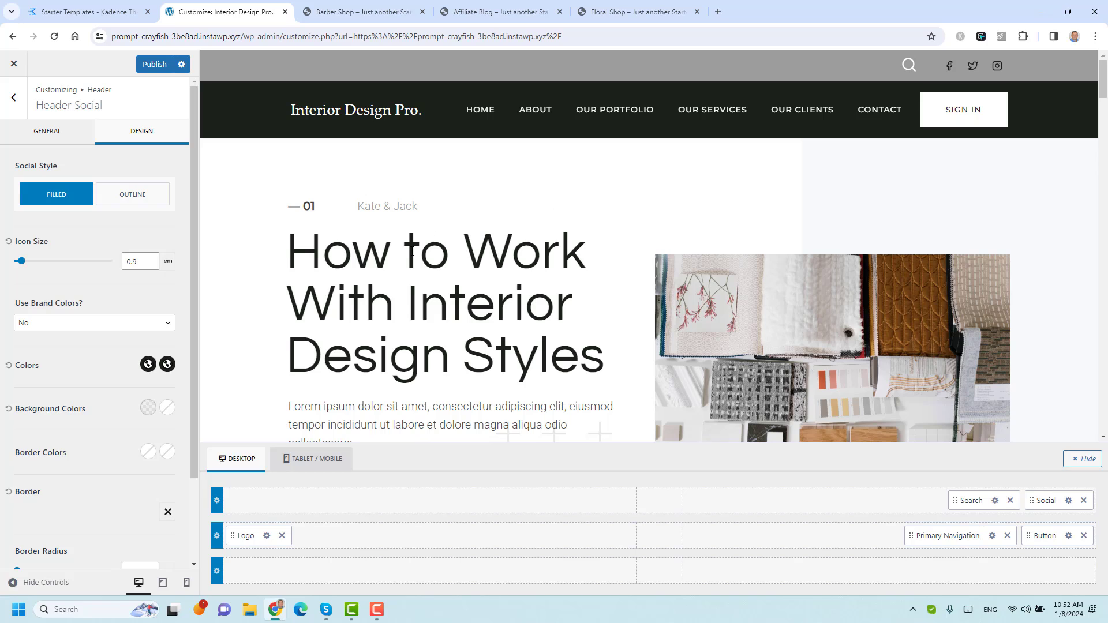
Step: Switch to the tablet/mobile header and set the mobile trigger icon to the thicker three-line style
{"action": "left_click", "coordinate": [328, 467]}
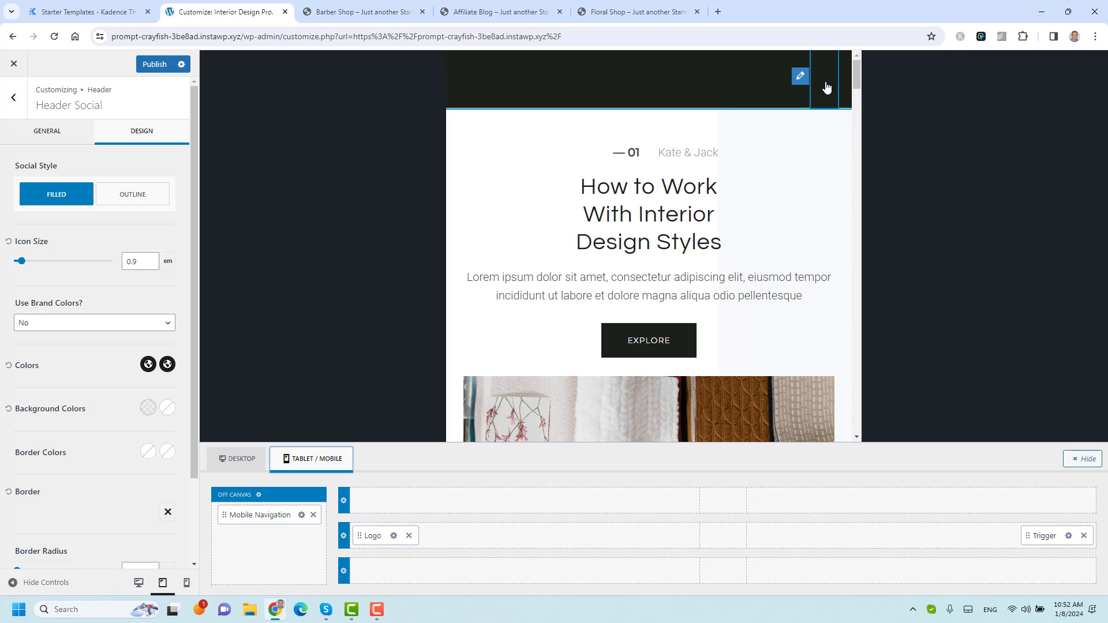
{"action": "left_click", "coordinate": [1069, 536]}
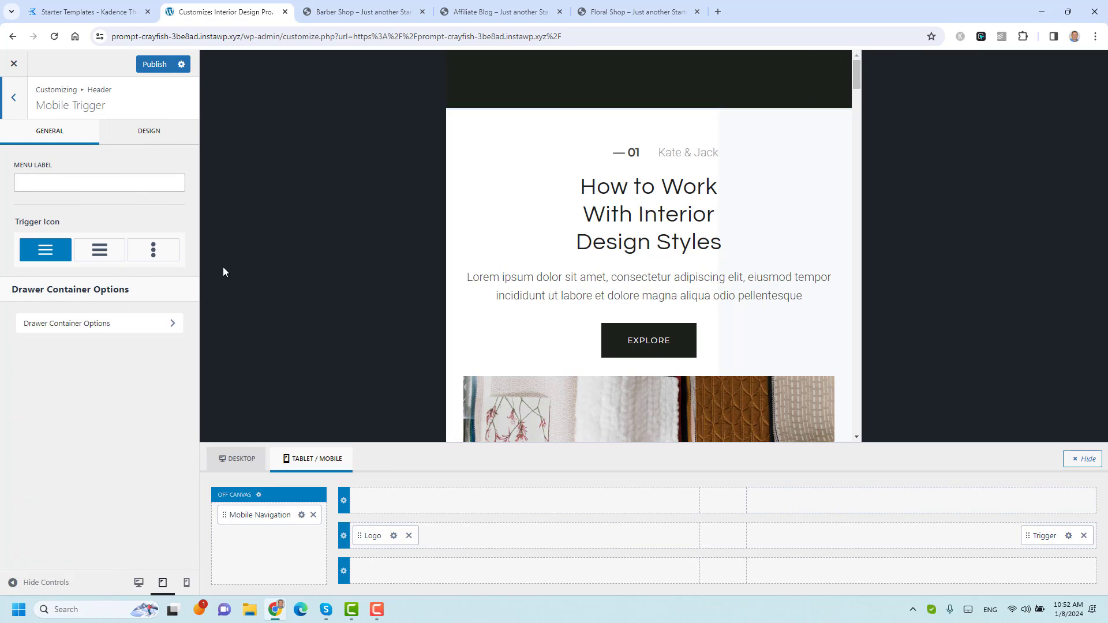
{"action": "left_click", "coordinate": [104, 257]}
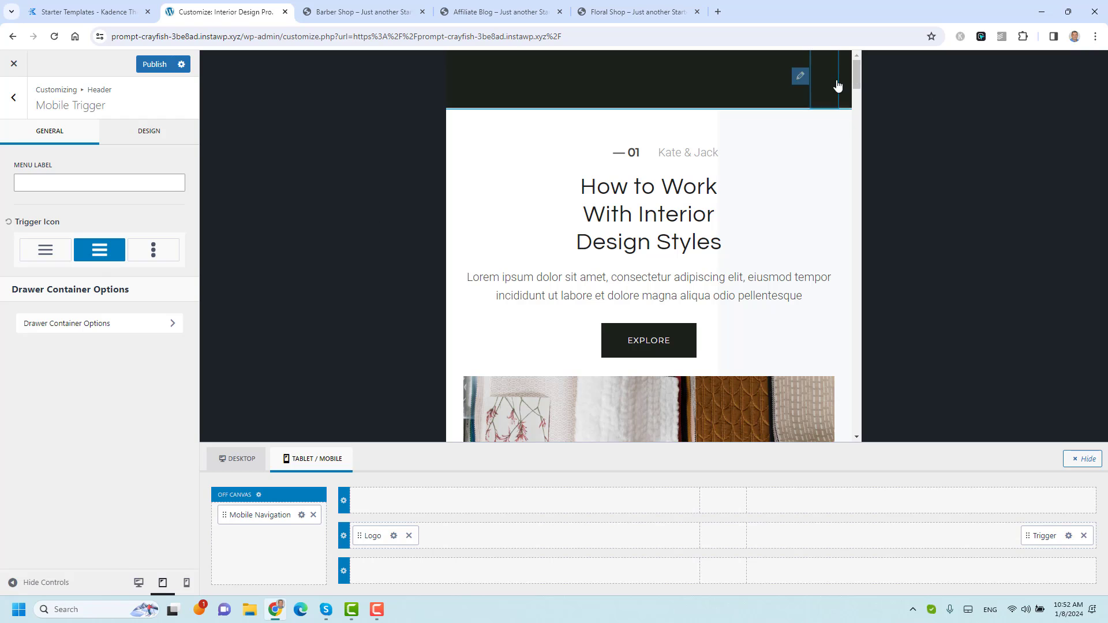
Step: Set the mobile trigger's initial and hover colors to the gray palette color 9C9C9C
{"action": "left_click", "coordinate": [157, 135]}
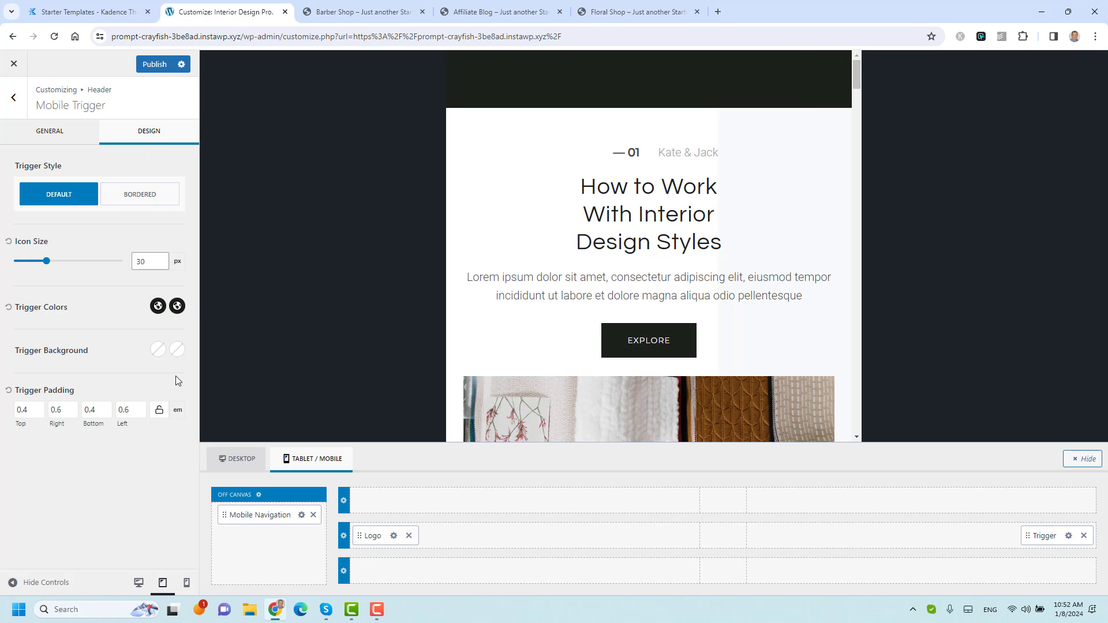
{"action": "left_click", "coordinate": [157, 305]}
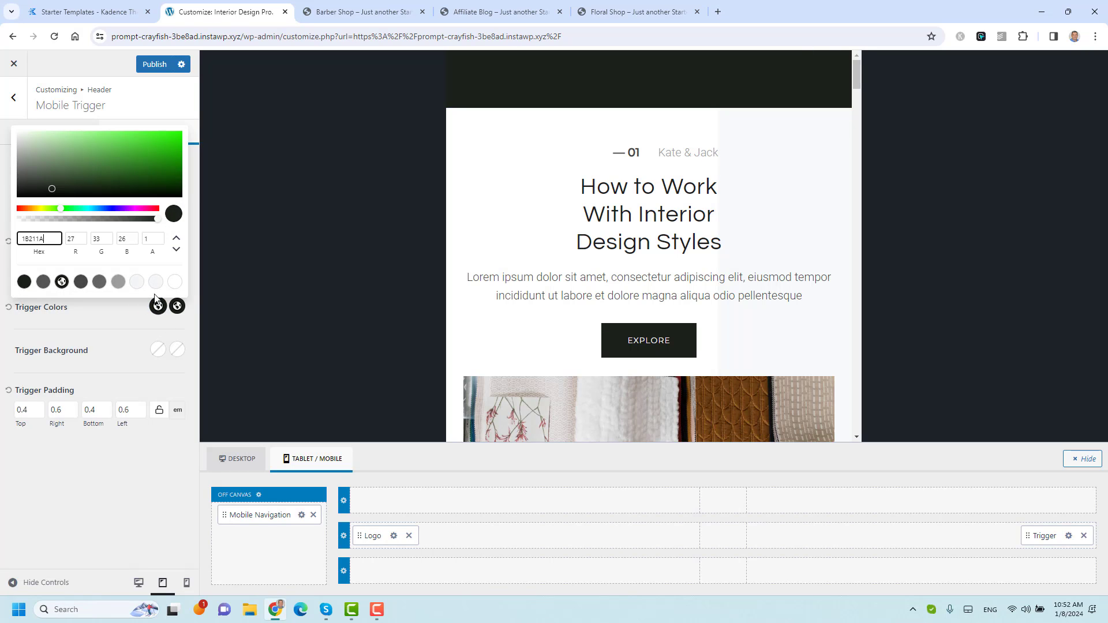
{"action": "left_click", "coordinate": [118, 282]}
{"action": "left_click", "coordinate": [162, 325]}
{"action": "left_click", "coordinate": [177, 306]}
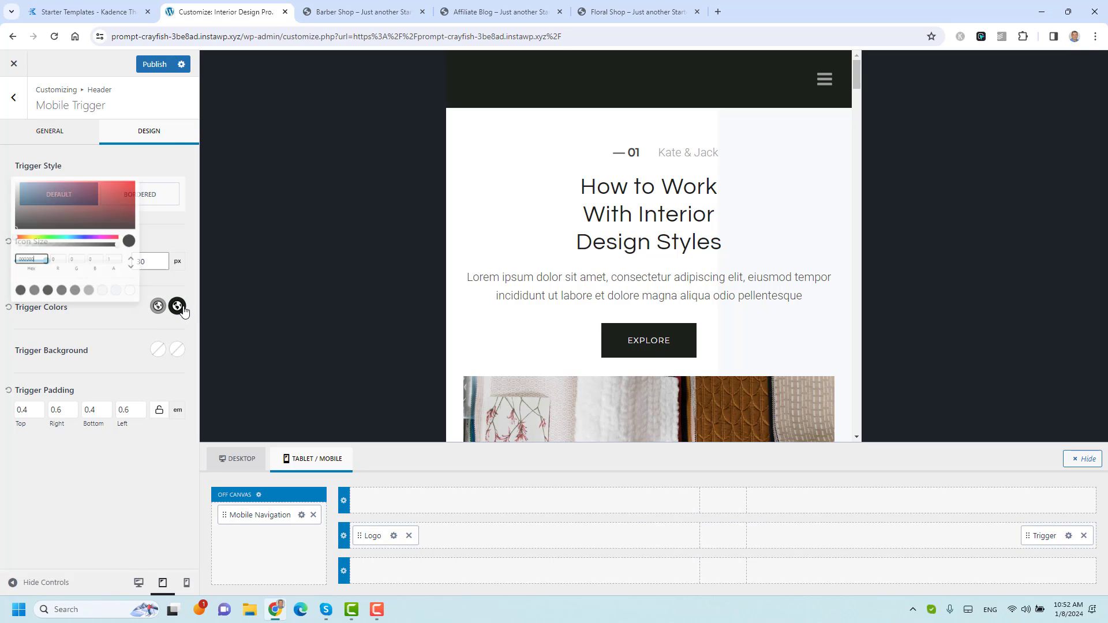
{"action": "left_click", "coordinate": [119, 282]}
{"action": "left_click", "coordinate": [113, 325]}
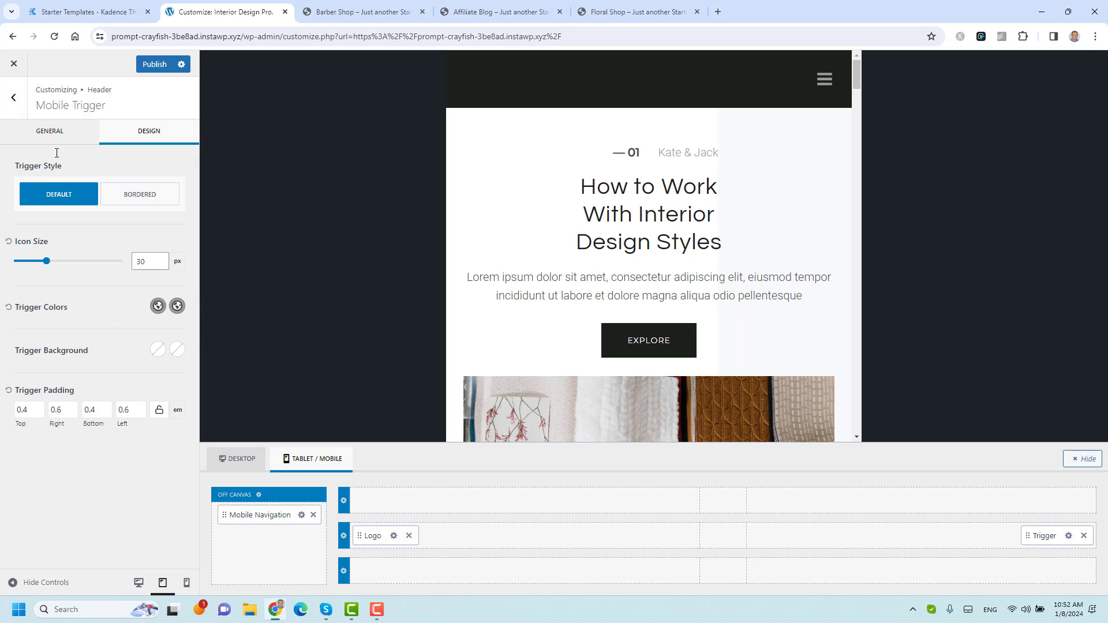
Step: Open the off-canvas mobile menu in the preview, check its navigation items and close it
{"action": "left_click", "coordinate": [60, 129]}
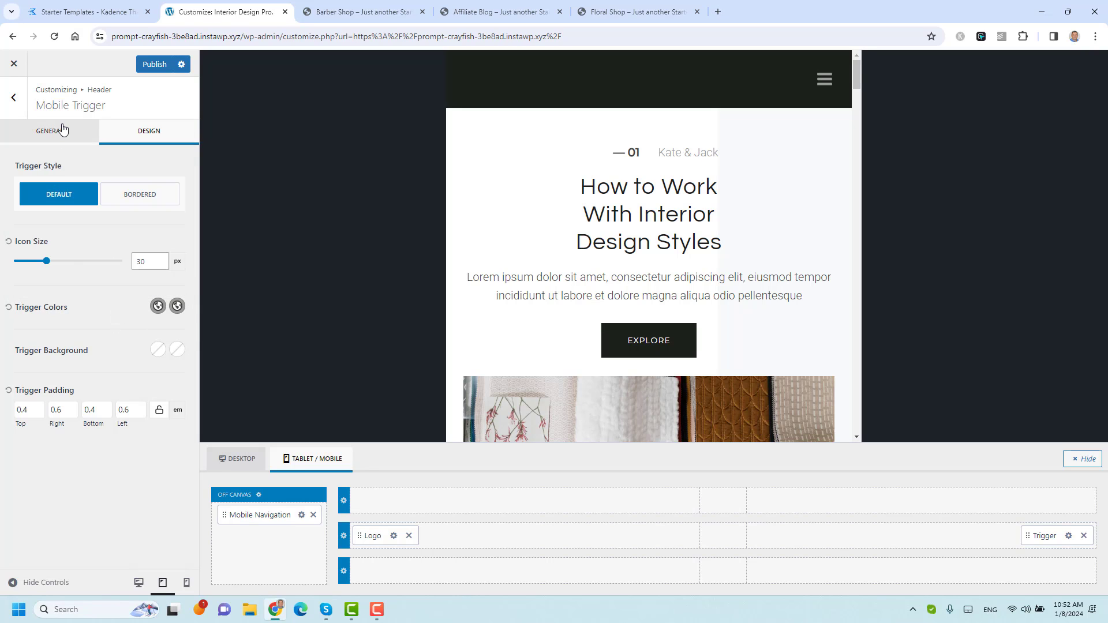
{"action": "left_click", "coordinate": [829, 81]}
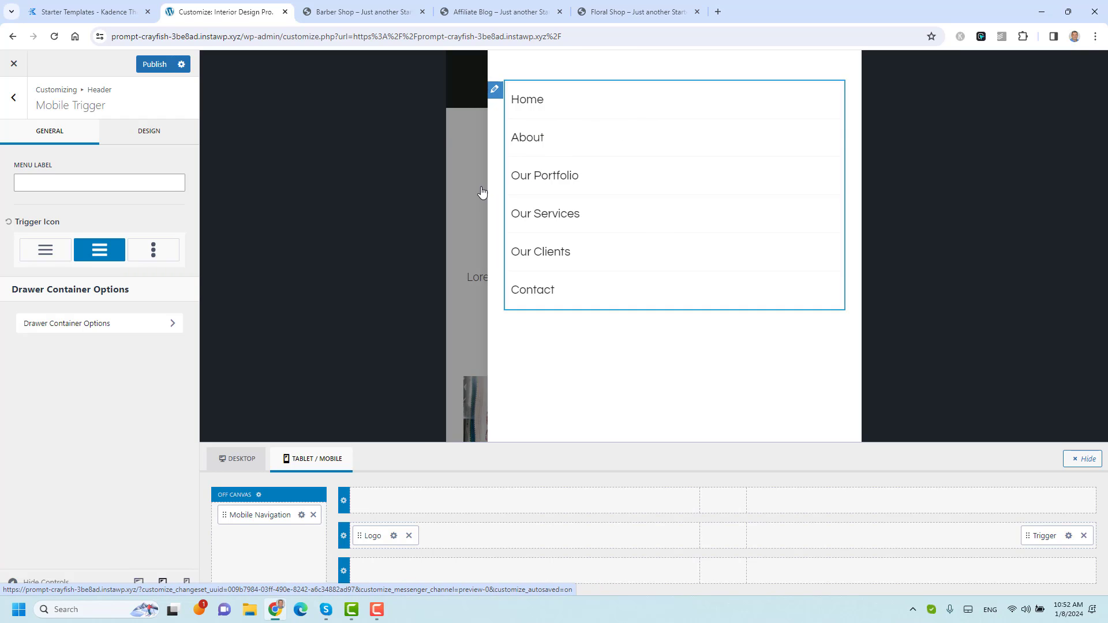
{"action": "left_click", "coordinate": [462, 108]}
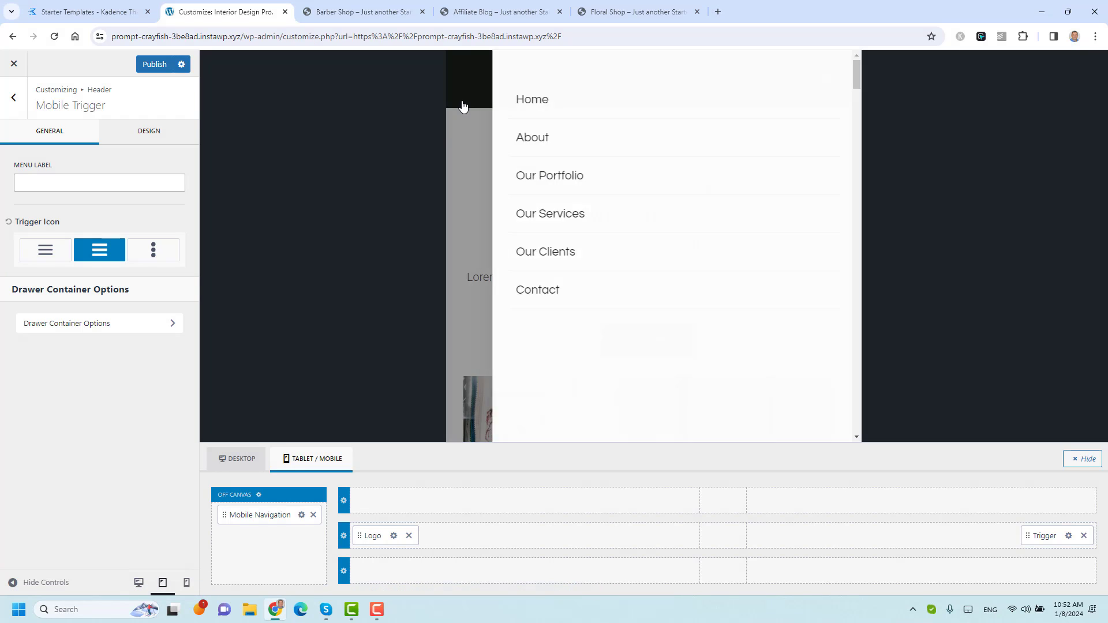
Step: Add a Button to the mobile main row's right section, with background color F5F6F8 and text color 1B211A
{"action": "left_click", "coordinate": [922, 539]}
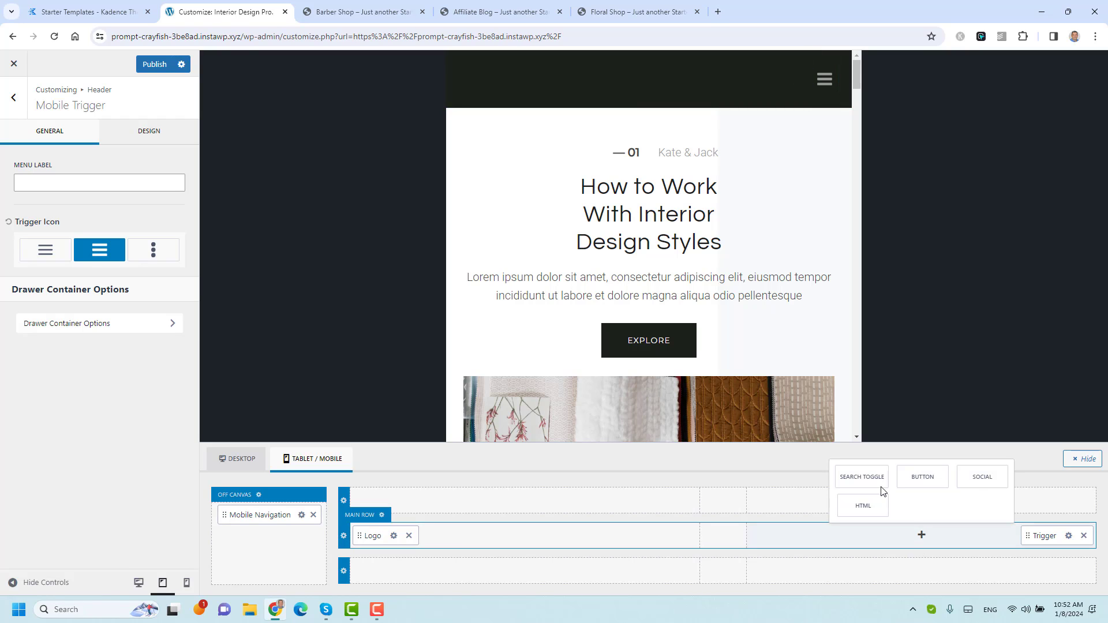
{"action": "left_click", "coordinate": [922, 478]}
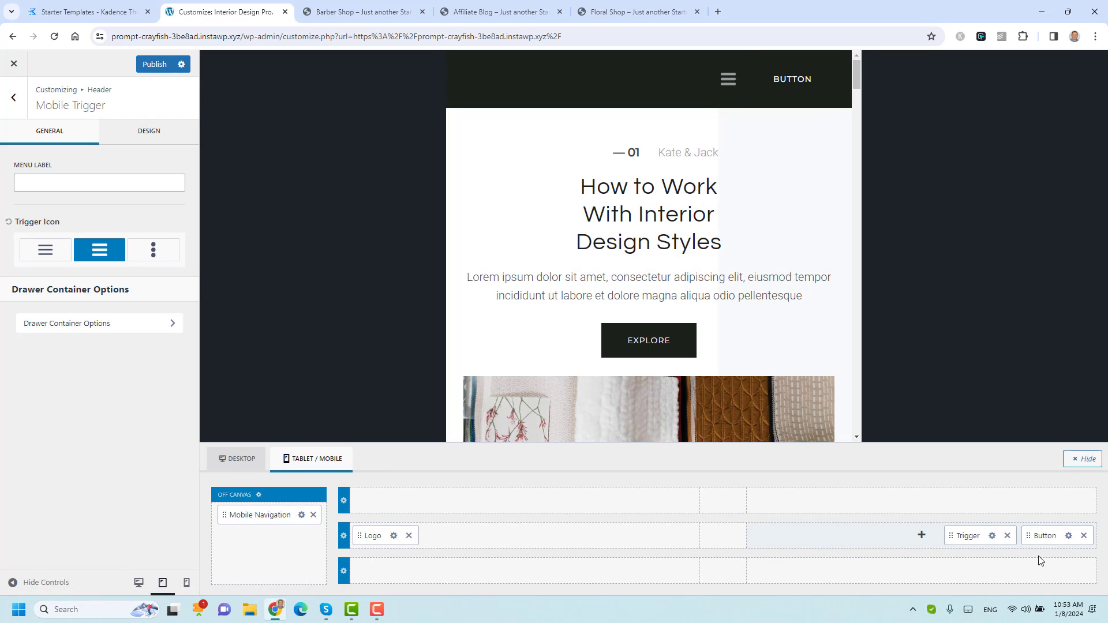
{"action": "left_click", "coordinate": [1068, 536]}
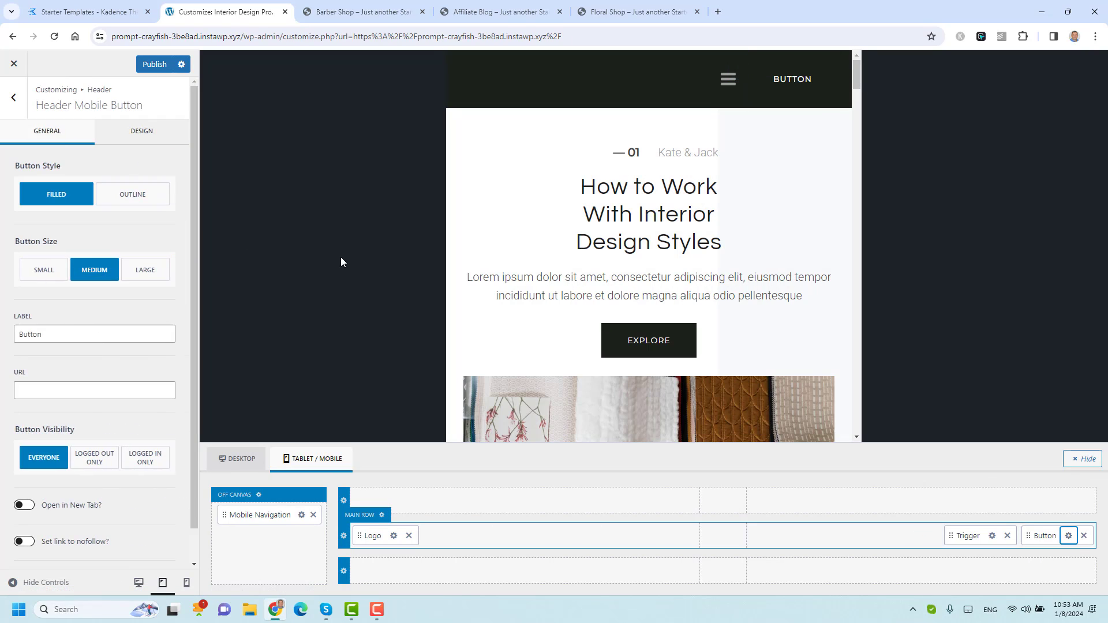
{"action": "left_click", "coordinate": [139, 133]}
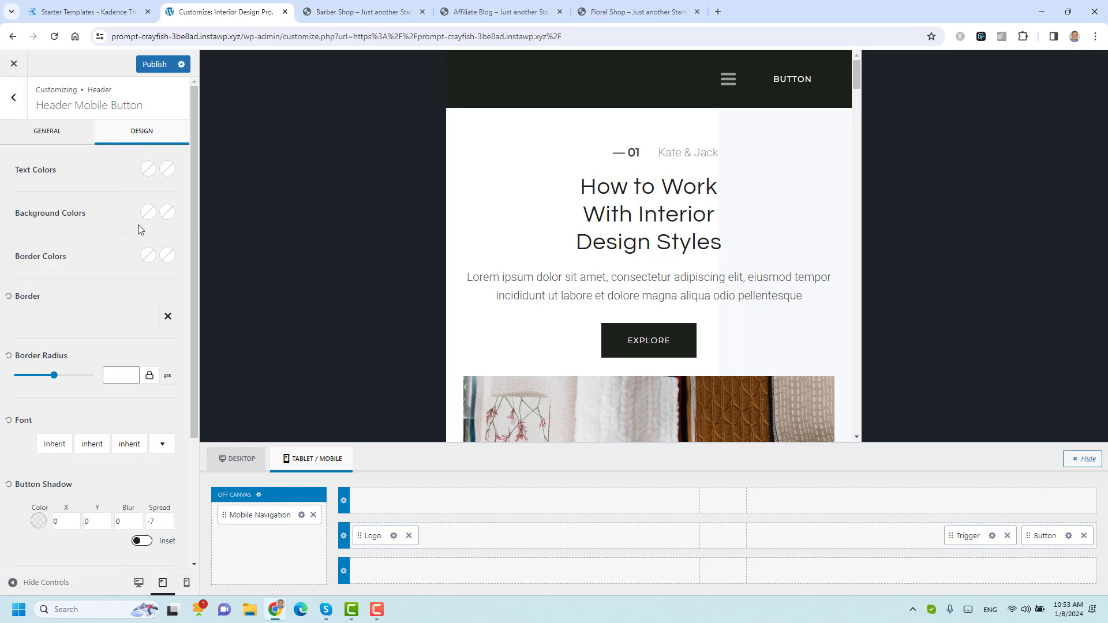
{"action": "left_click", "coordinate": [147, 213]}
{"action": "left_click", "coordinate": [129, 376]}
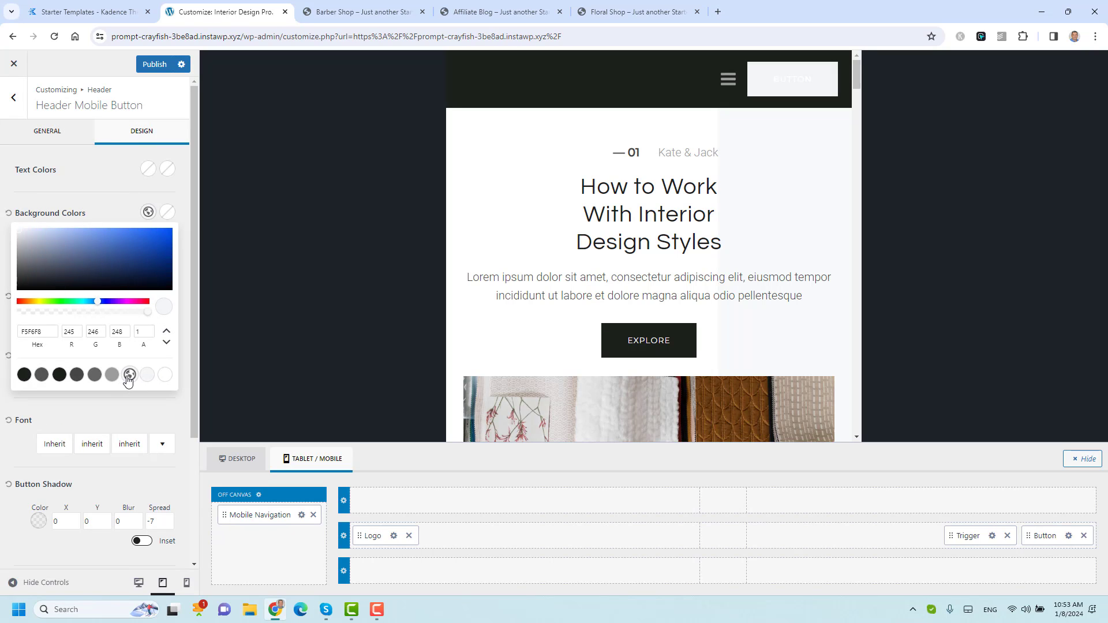
{"action": "left_click", "coordinate": [148, 168]}
{"action": "left_click", "coordinate": [25, 331]}
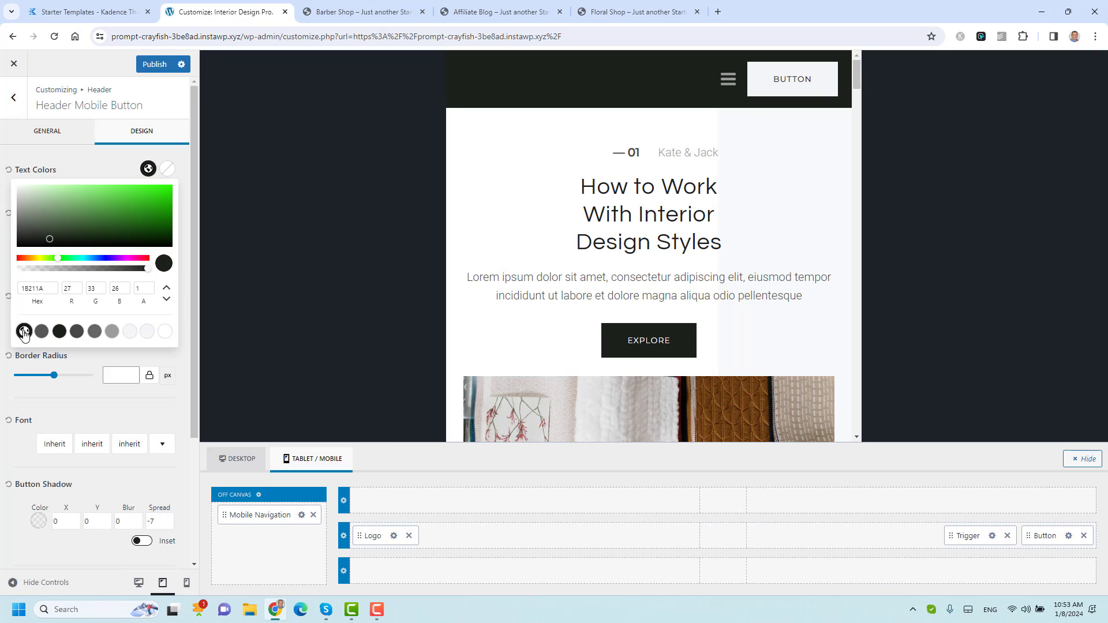
{"action": "left_click", "coordinate": [92, 162]}
Step: Set the mobile button's label to "Contact US" and remove the button from the main row
{"action": "left_click", "coordinate": [44, 141]}
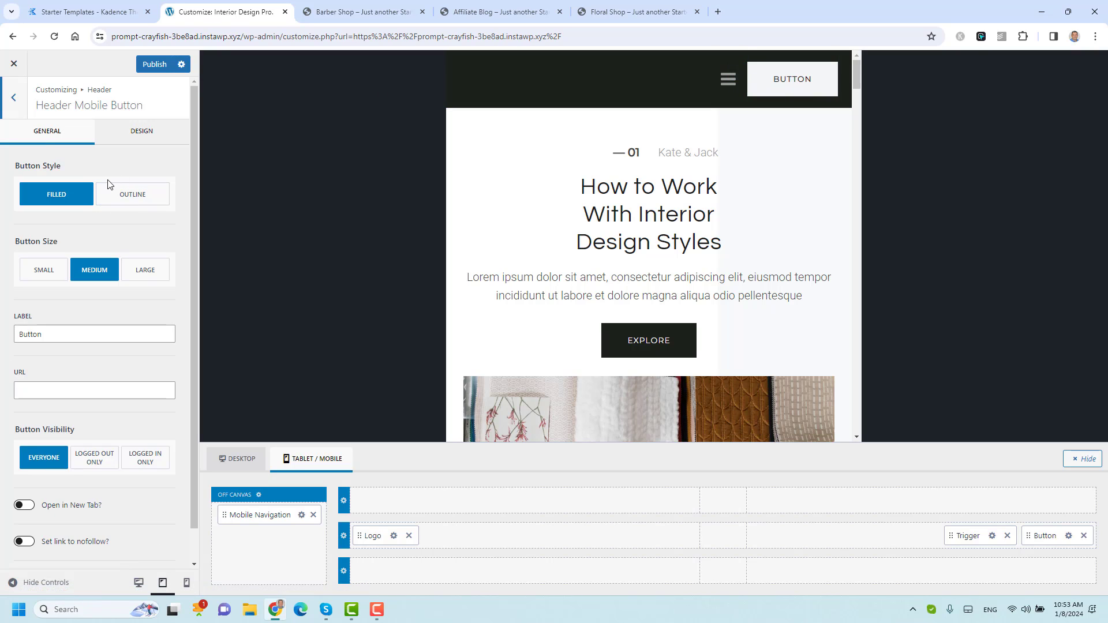
{"action": "left_click", "coordinate": [101, 335]}
{"action": "double_click", "coordinate": [102, 334]}
{"action": "type", "text": "C"}
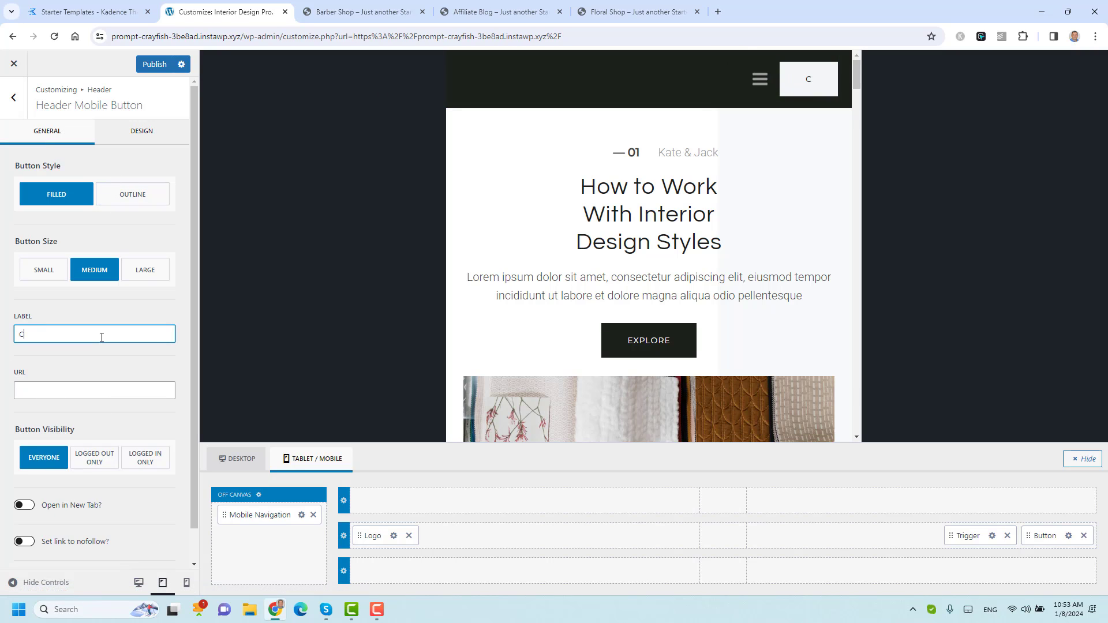
{"action": "type", "text": "n"}
{"action": "key", "text": "BackSpace"}
{"action": "type", "text": "ontact US"}
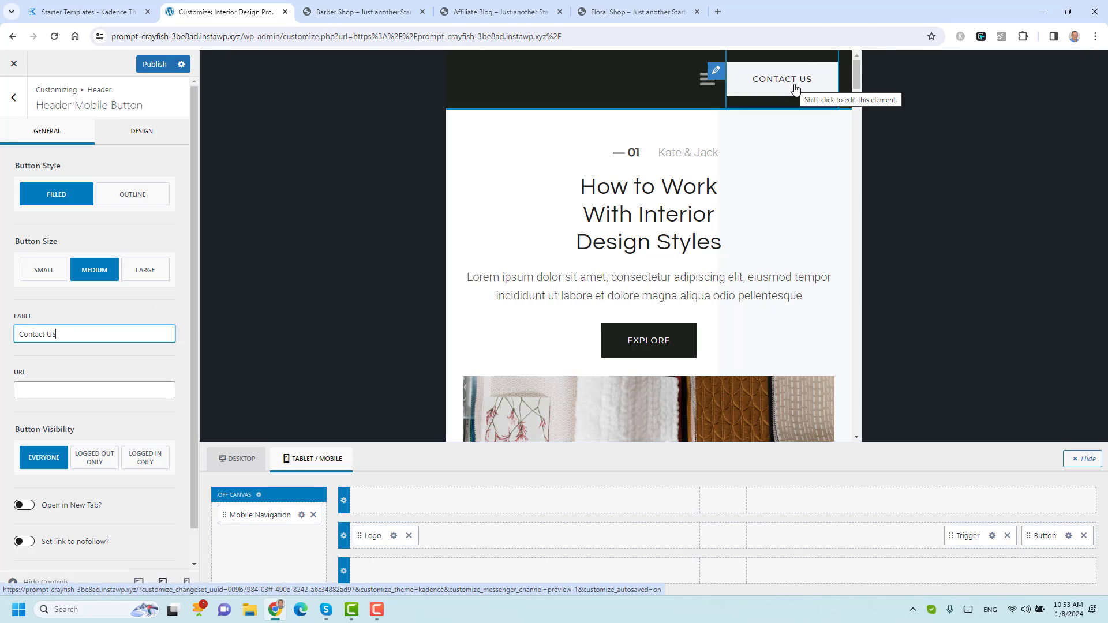
{"action": "left_click", "coordinate": [1085, 536]}
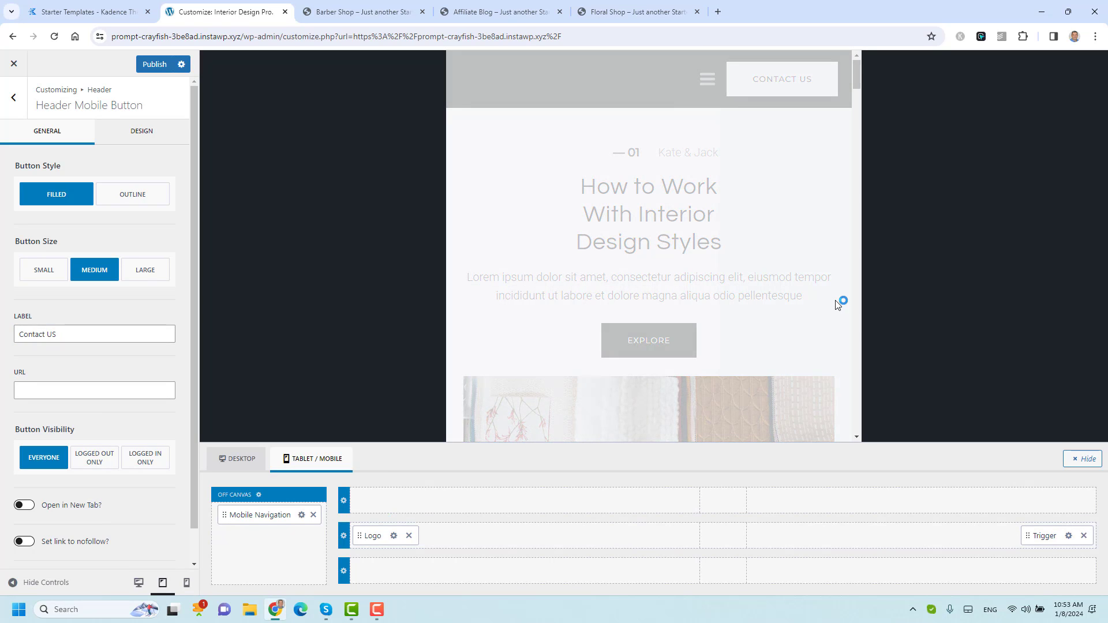
Step: Check the mobile Logo item's site title color settings and set its layout to place the logo before the title
{"action": "left_click", "coordinate": [394, 537]}
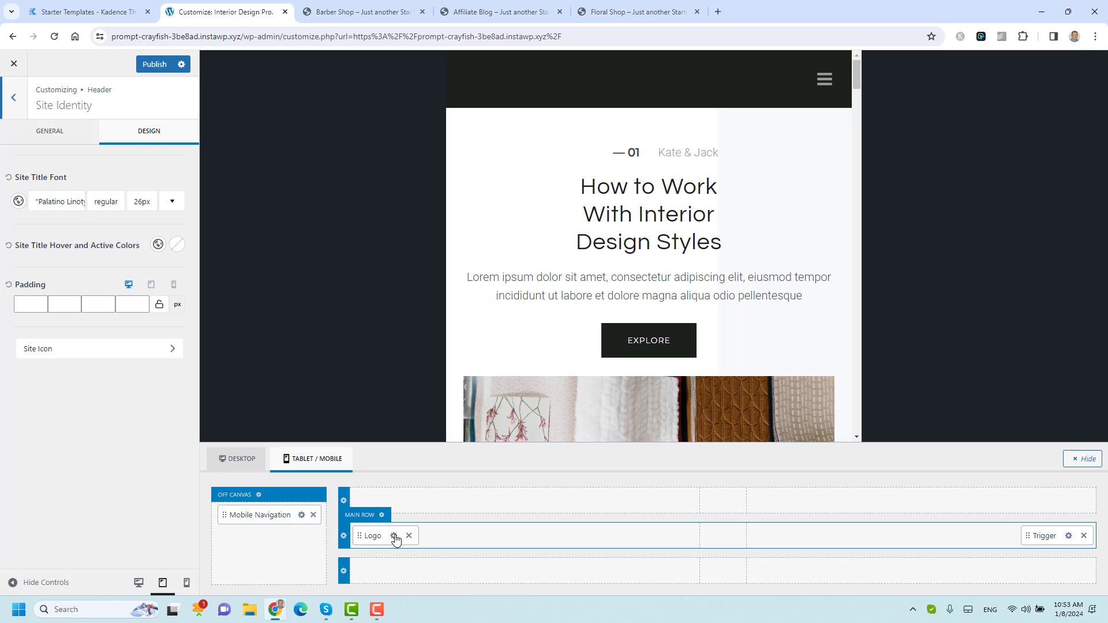
{"action": "left_click", "coordinate": [38, 138]}
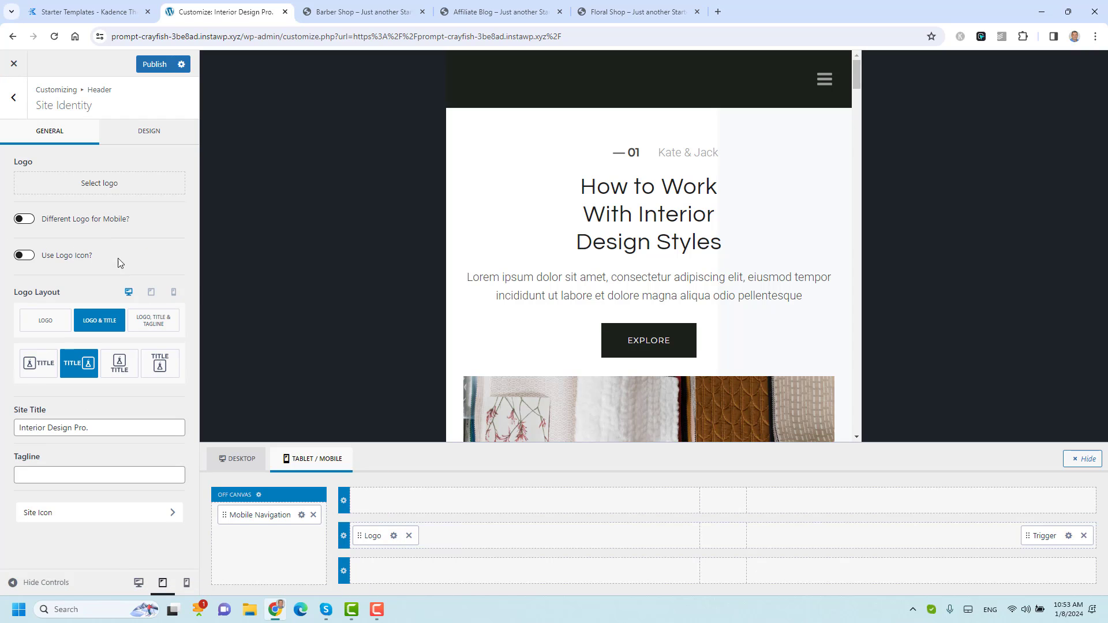
{"action": "left_click", "coordinate": [129, 138]}
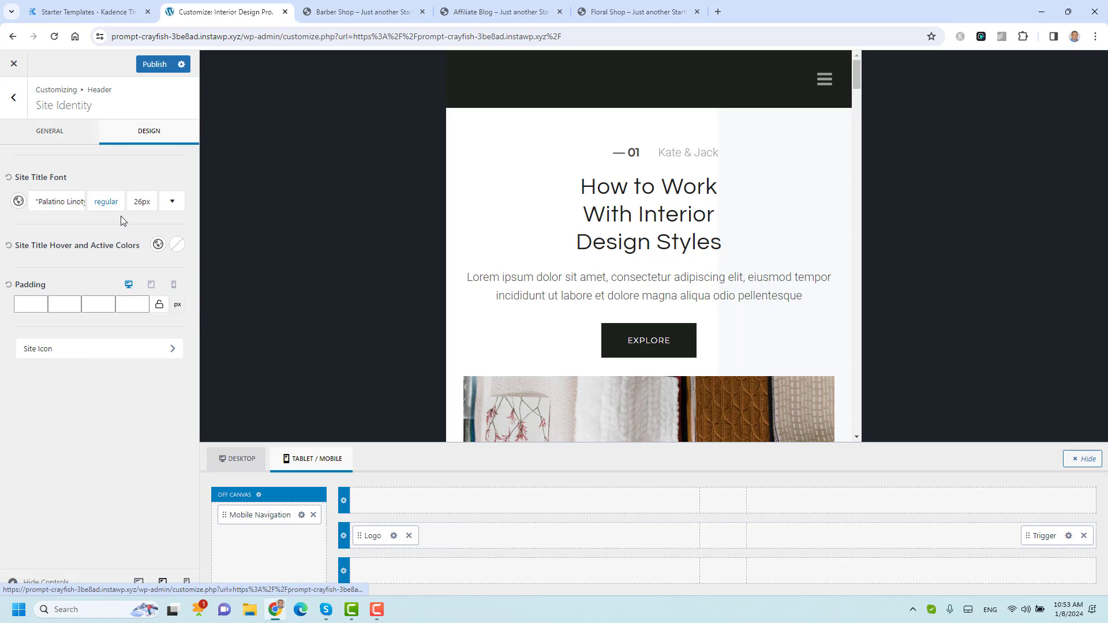
{"action": "left_click", "coordinate": [158, 244]}
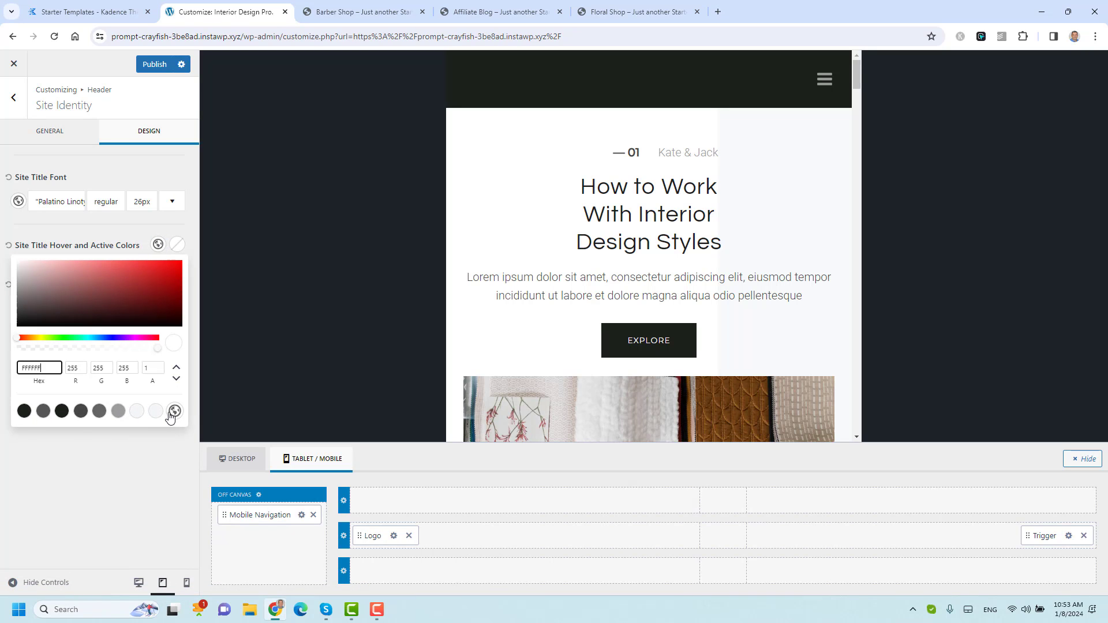
{"action": "left_click", "coordinate": [390, 537]}
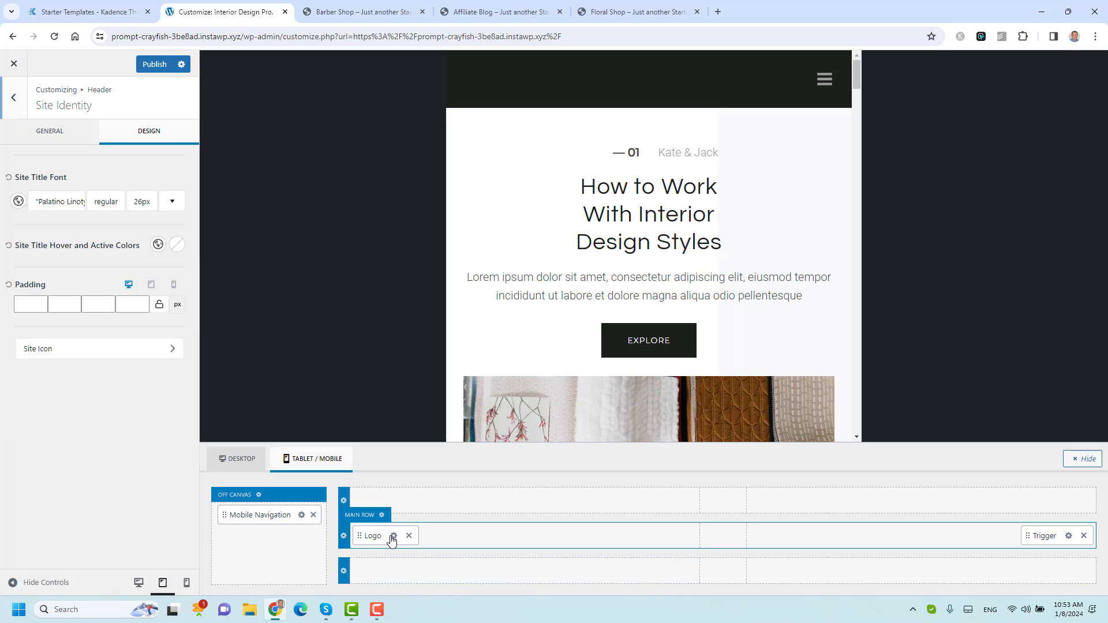
{"action": "left_click", "coordinate": [51, 131]}
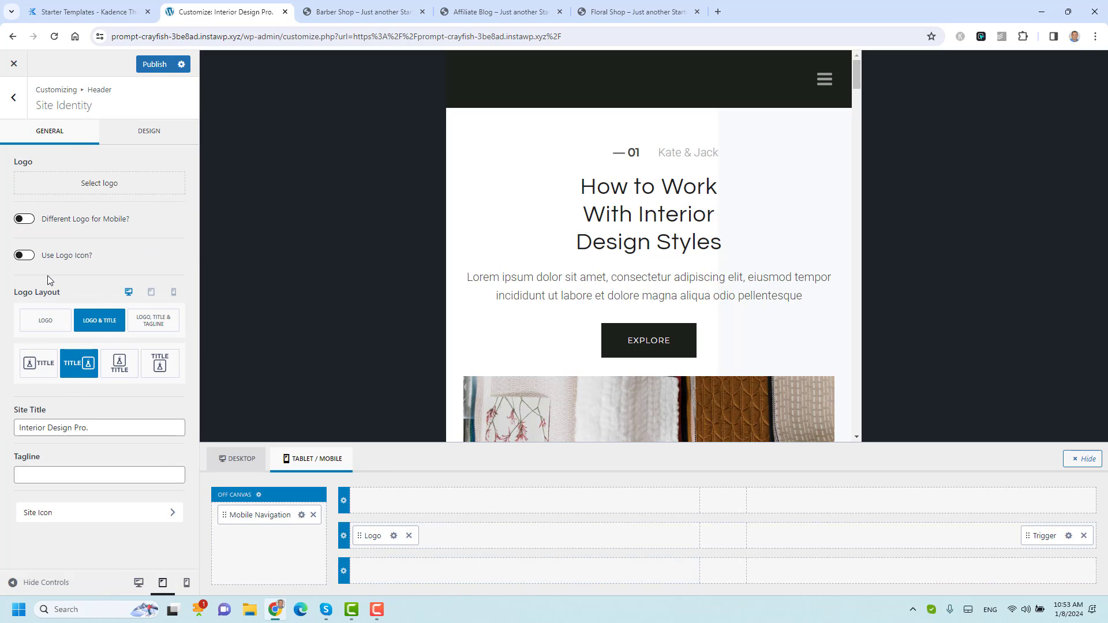
{"action": "left_click", "coordinate": [42, 370]}
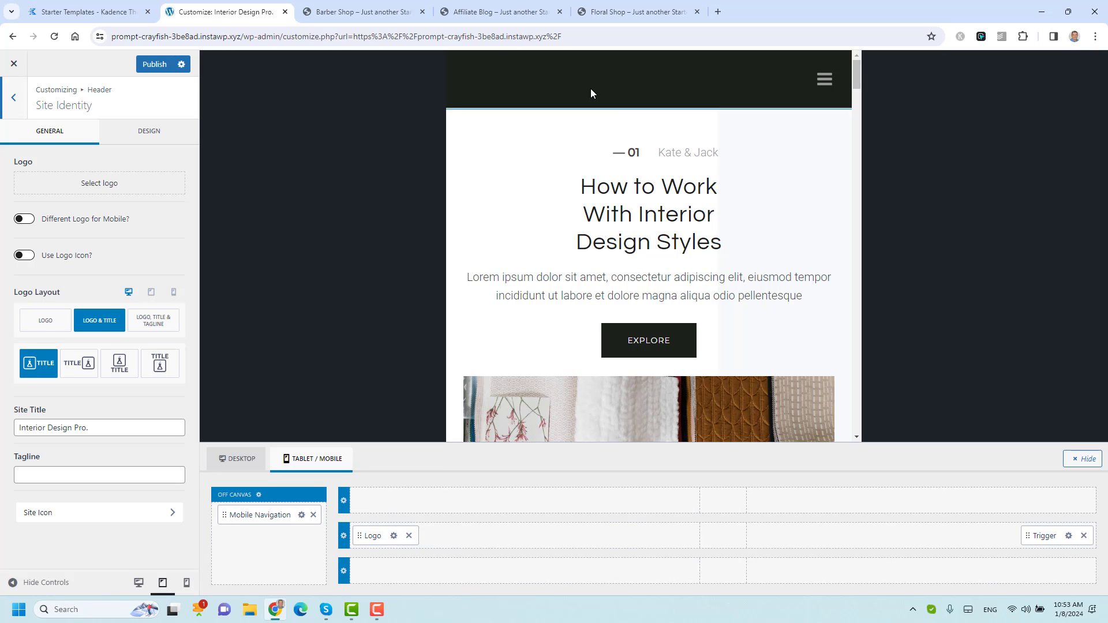
Step: From the Mobile Navigation settings, check which menu is assigned to the Mobile location and go back to the main customizer
{"action": "left_click", "coordinate": [302, 515]}
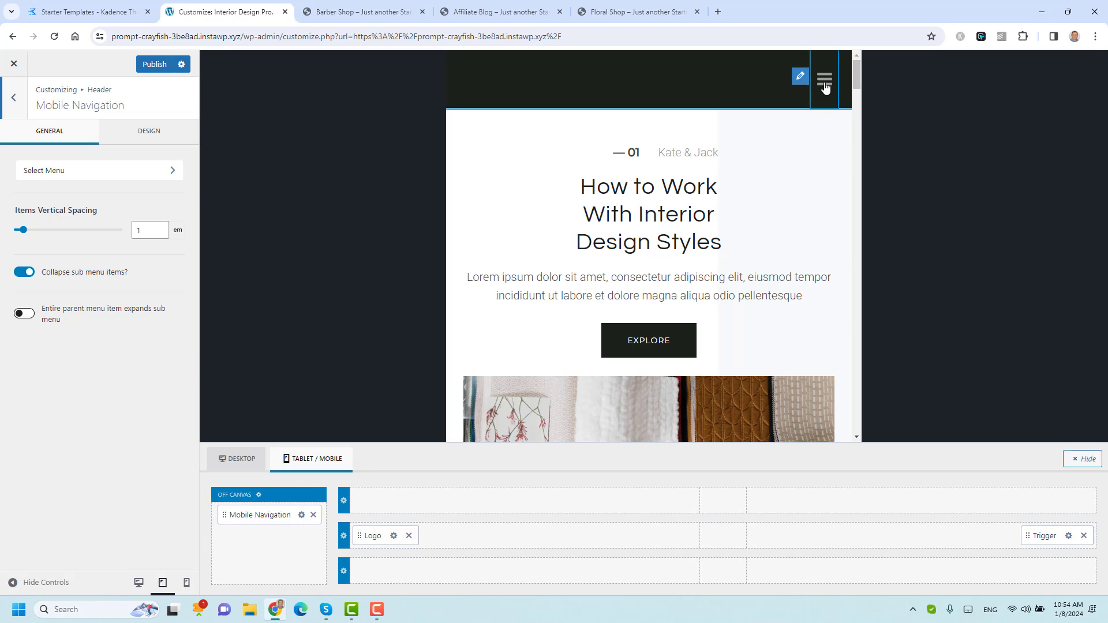
{"action": "left_click", "coordinate": [72, 170]}
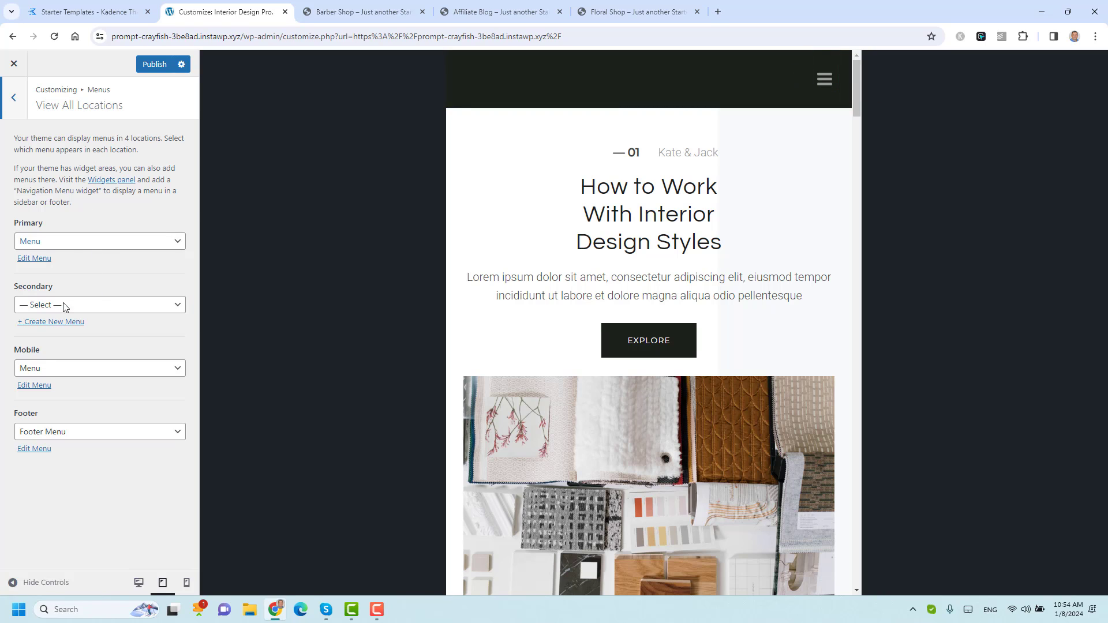
{"action": "left_click", "coordinate": [72, 367]}
{"action": "left_click", "coordinate": [72, 367]}
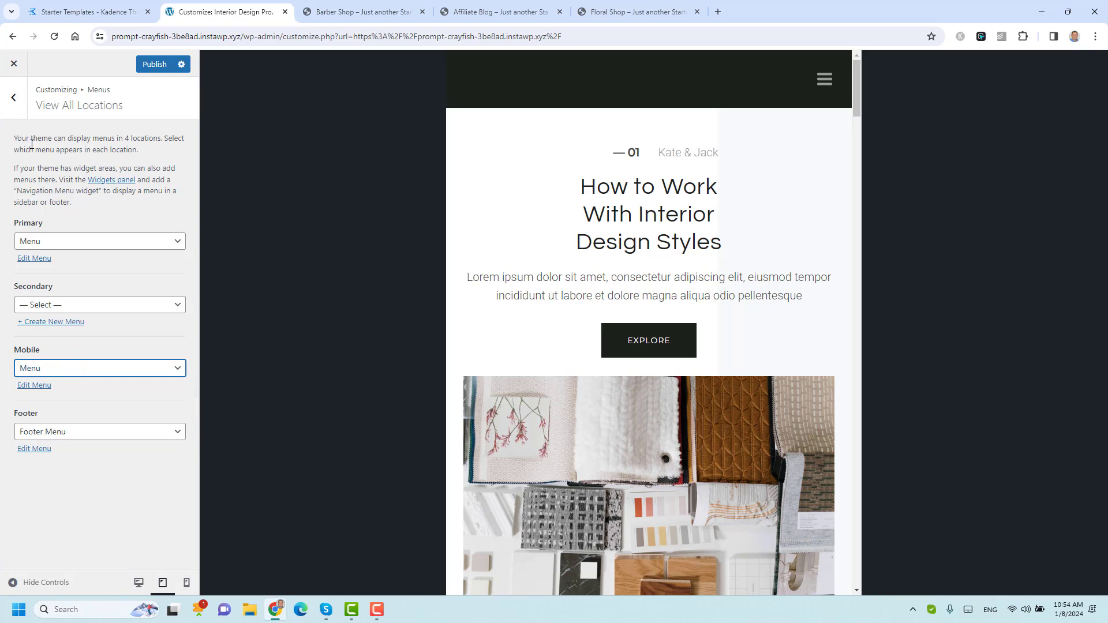
{"action": "left_click", "coordinate": [13, 97]}
{"action": "left_click", "coordinate": [13, 99]}
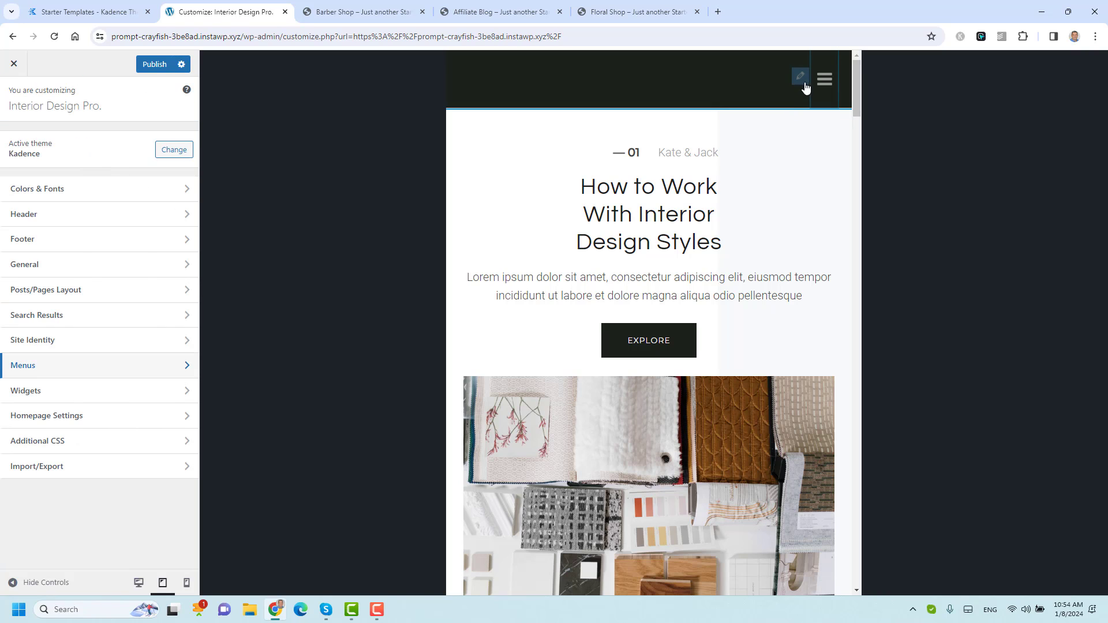
Step: Set the Mobile Navigation's initial background to the first dark palette color and its initial text color to white FFFFFF, and publish
{"action": "left_click", "coordinate": [40, 220]}
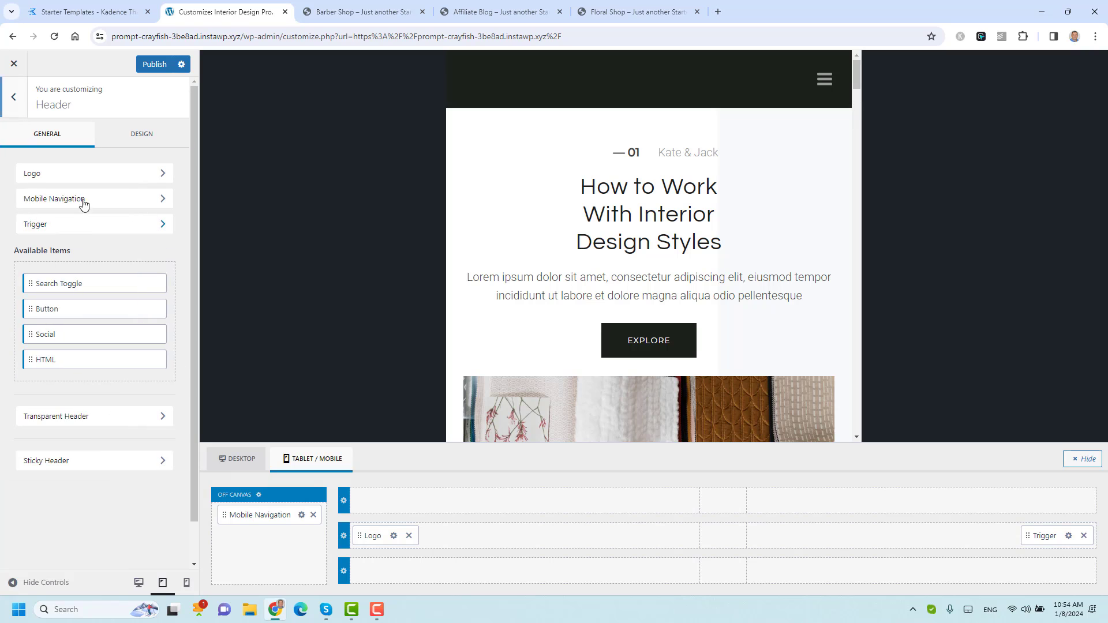
{"action": "left_click", "coordinate": [300, 515]}
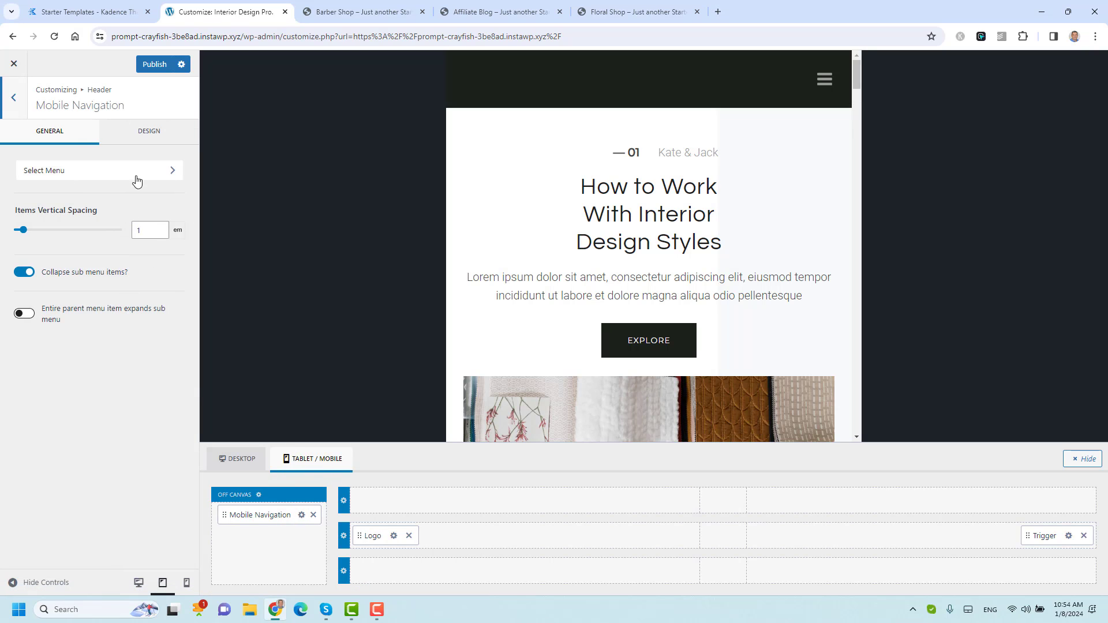
{"action": "left_click", "coordinate": [155, 131]}
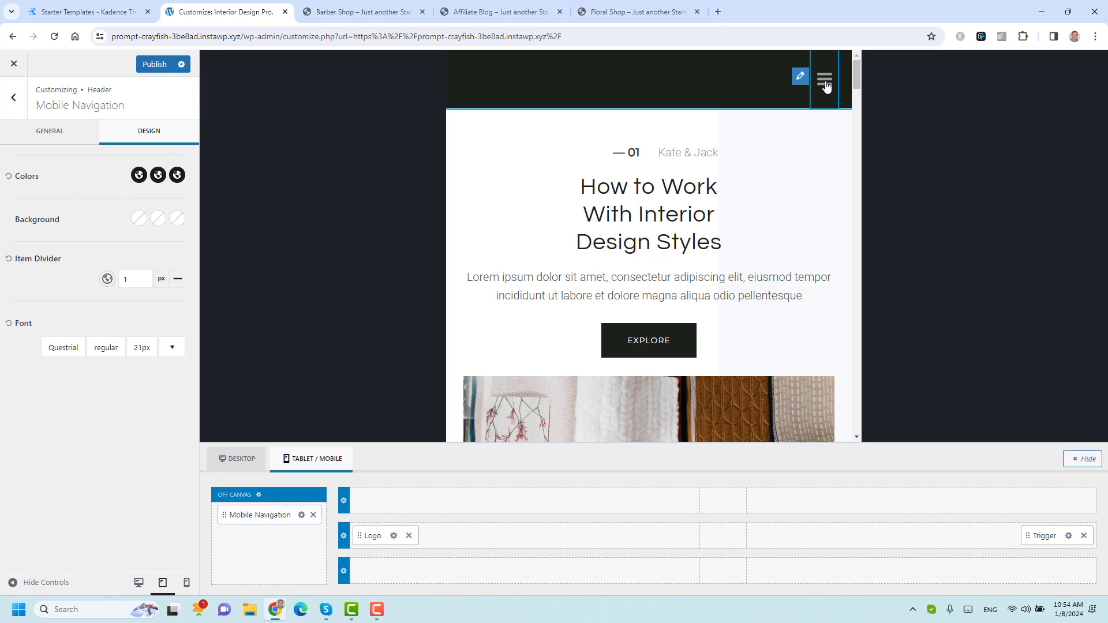
{"action": "left_click", "coordinate": [138, 218]}
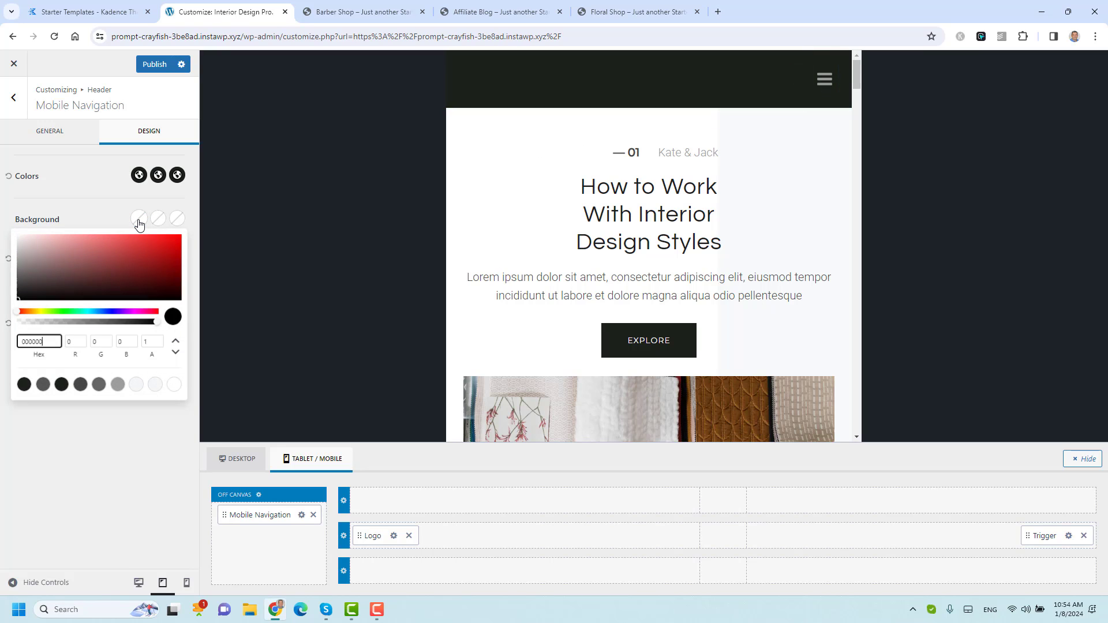
{"action": "left_click", "coordinate": [24, 385]}
{"action": "left_click", "coordinate": [138, 175]}
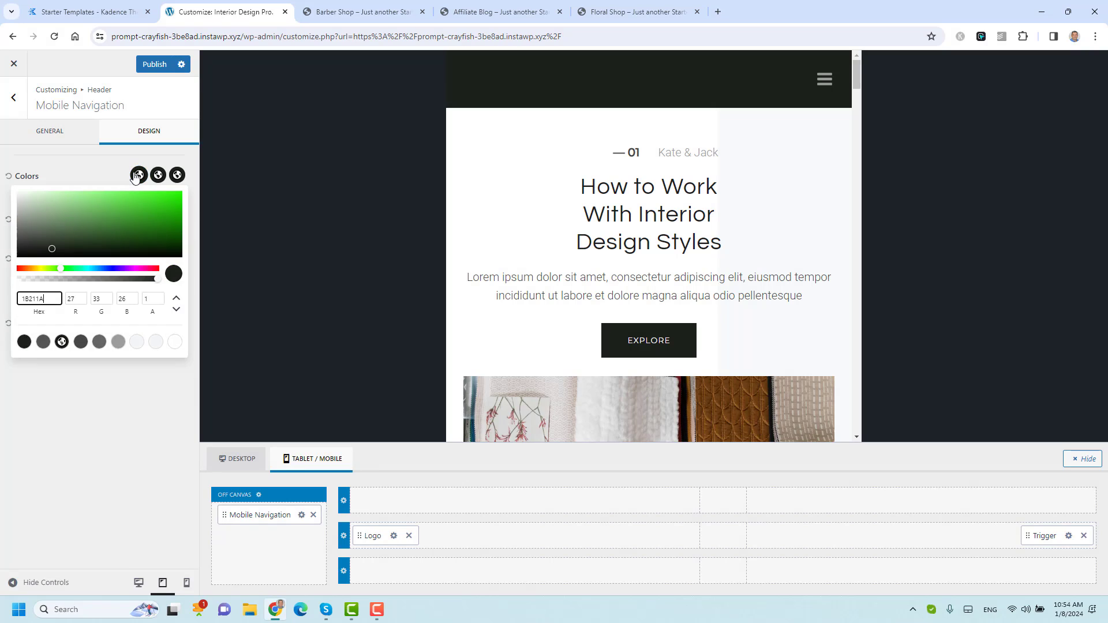
{"action": "left_click", "coordinate": [175, 342]}
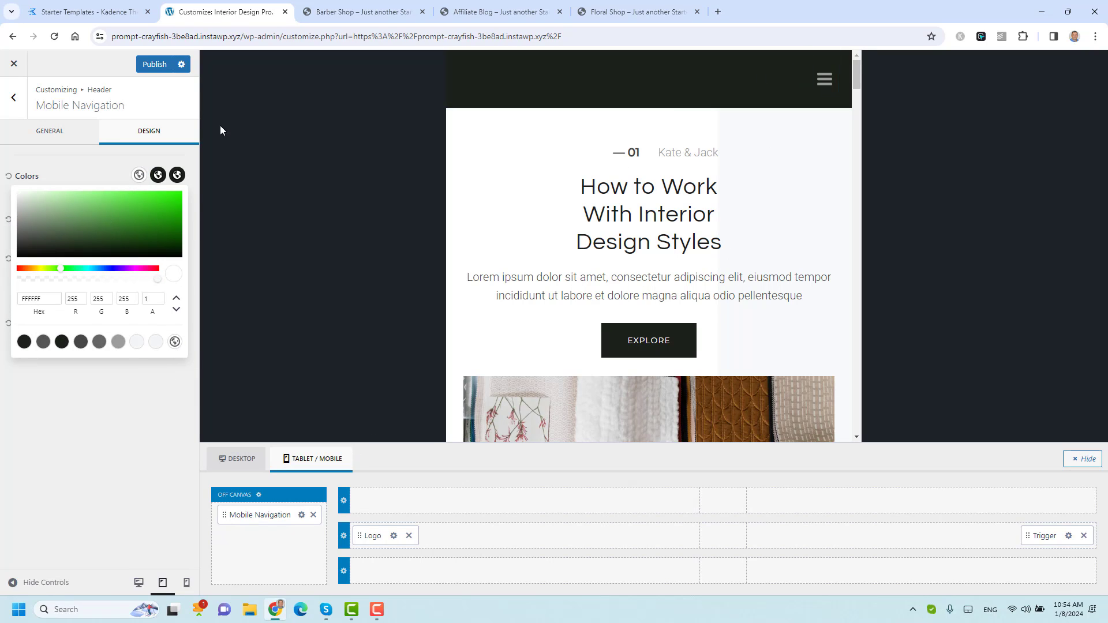
{"action": "left_click", "coordinate": [260, 217]}
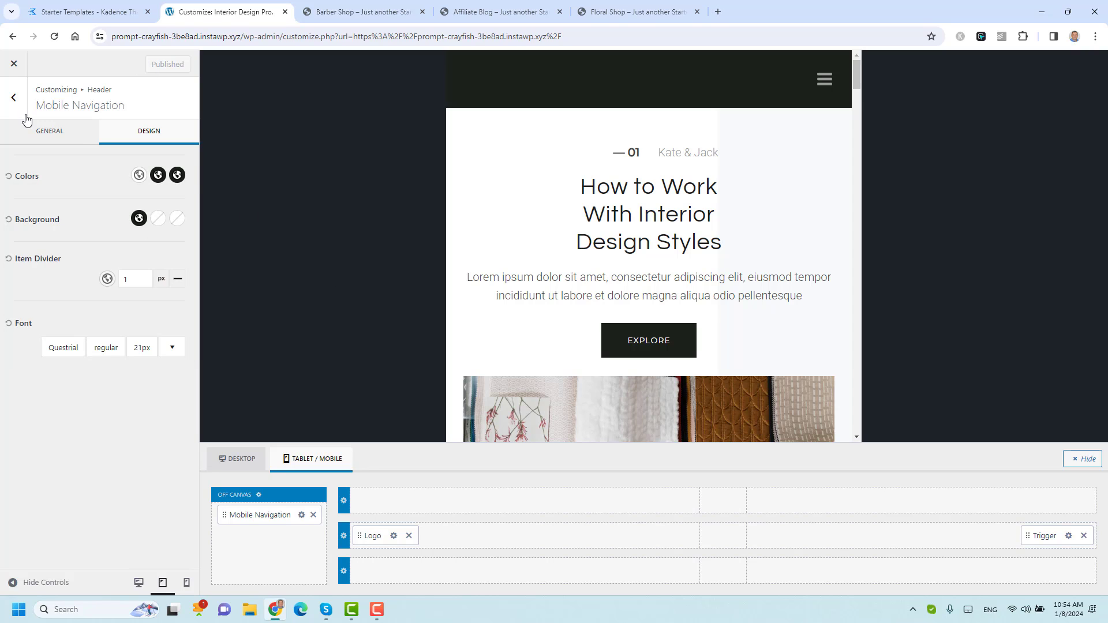
Step: Leave the customizer and view the live site in Hoverify's Responsive preview, looking through the page in the Galaxy S5 frame
{"action": "left_click", "coordinate": [14, 64]}
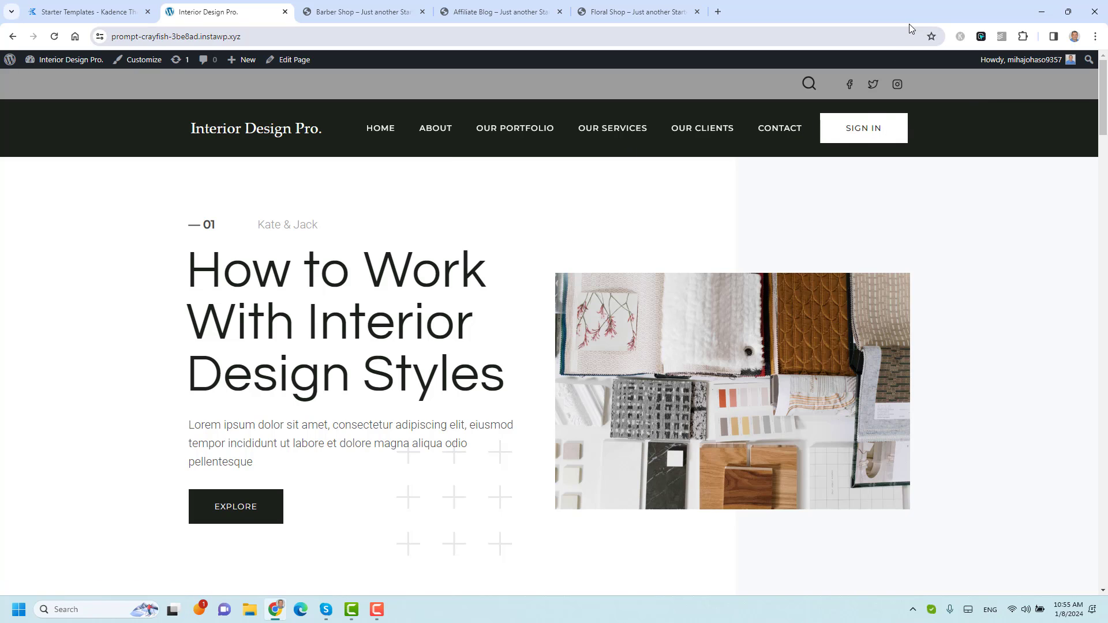
{"action": "left_click", "coordinate": [982, 37]}
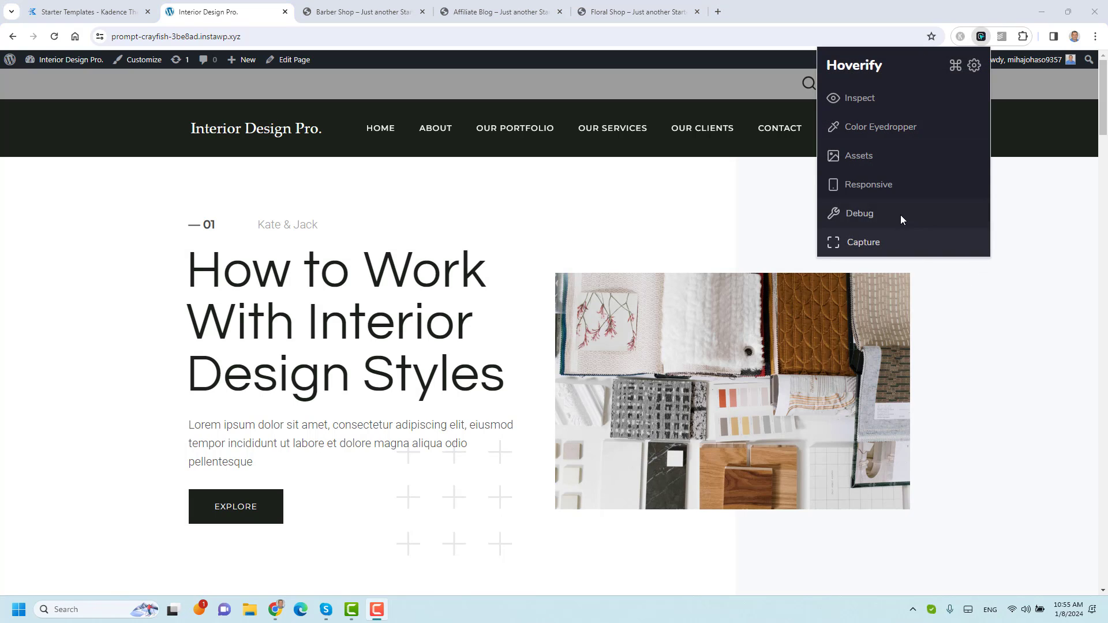
{"action": "left_click", "coordinate": [879, 192]}
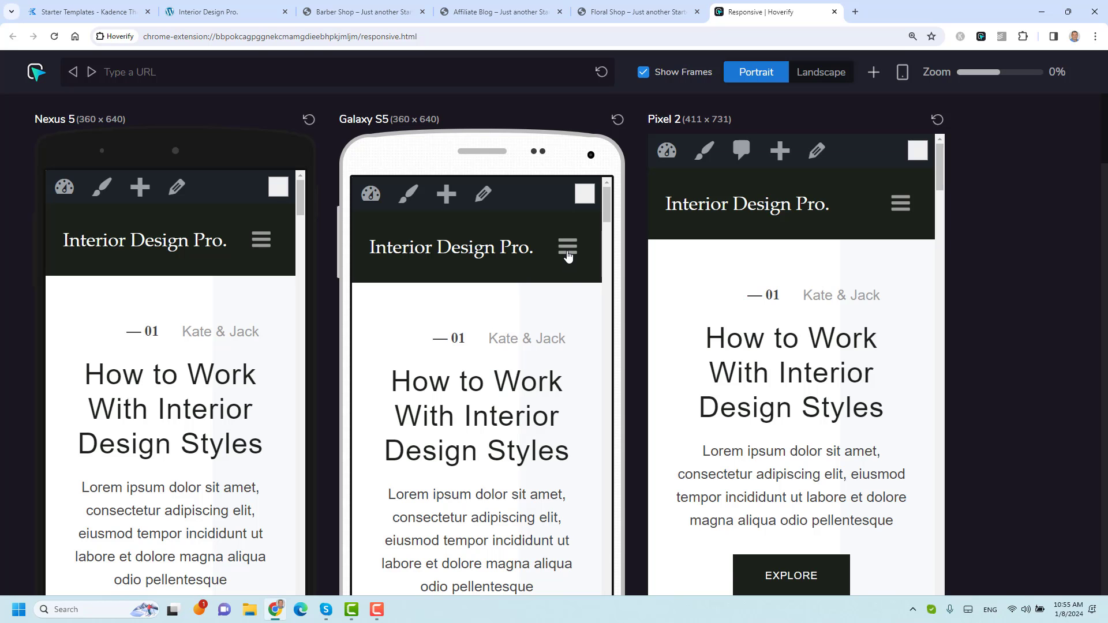
{"action": "scroll", "coordinate": [557, 323], "scroll_direction": "down", "scroll_amount": 3}
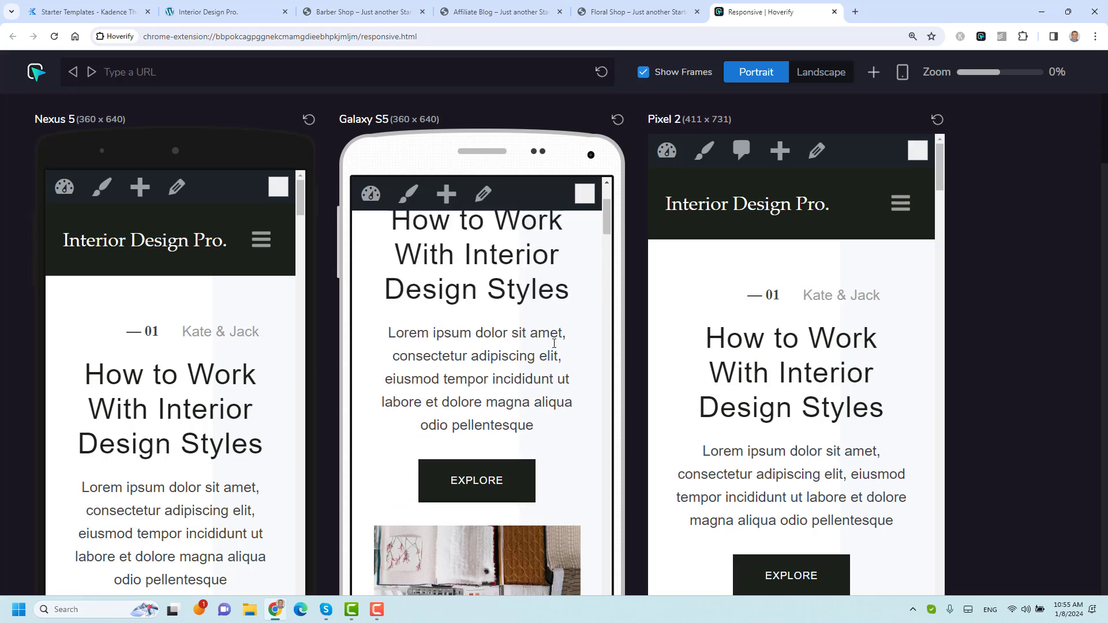
{"action": "scroll", "coordinate": [568, 277], "scroll_direction": "up", "scroll_amount": 3}
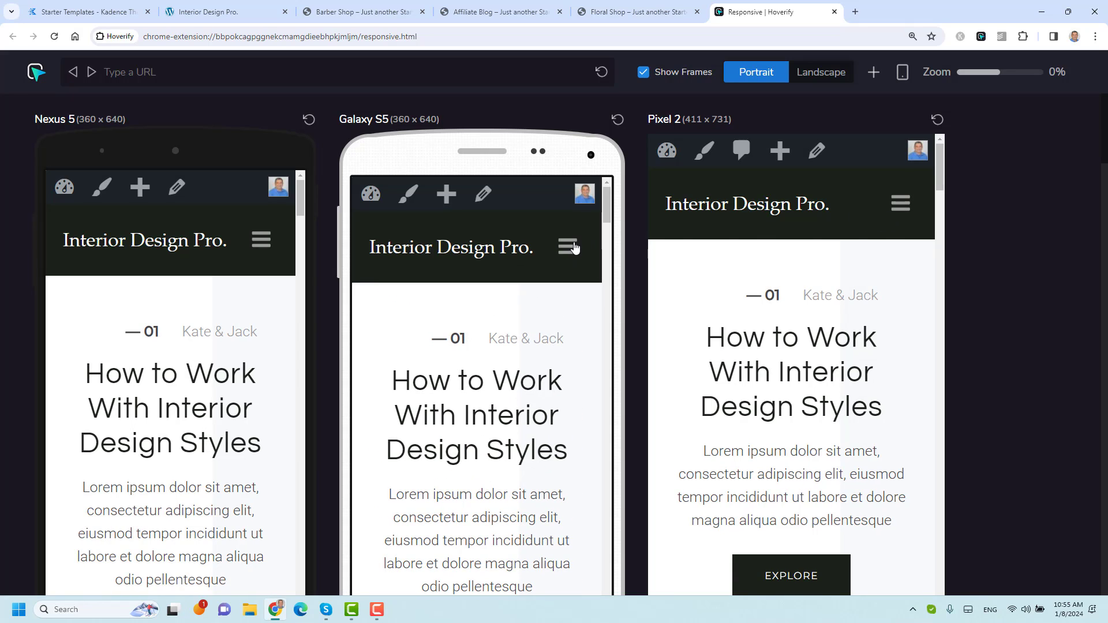
Step: Open the mobile menu in the Galaxy S5 frame and look through its navigation items
{"action": "left_click", "coordinate": [571, 248]}
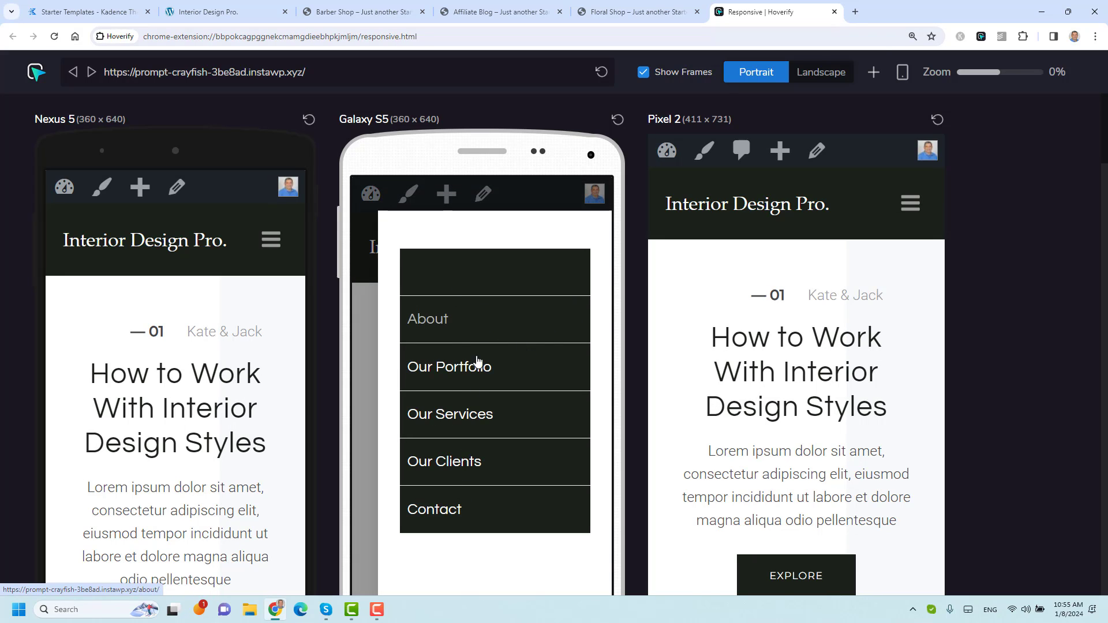
{"action": "scroll", "coordinate": [480, 401], "scroll_direction": "down", "scroll_amount": 4}
{"action": "scroll", "coordinate": [483, 342], "scroll_direction": "up", "scroll_amount": 4}
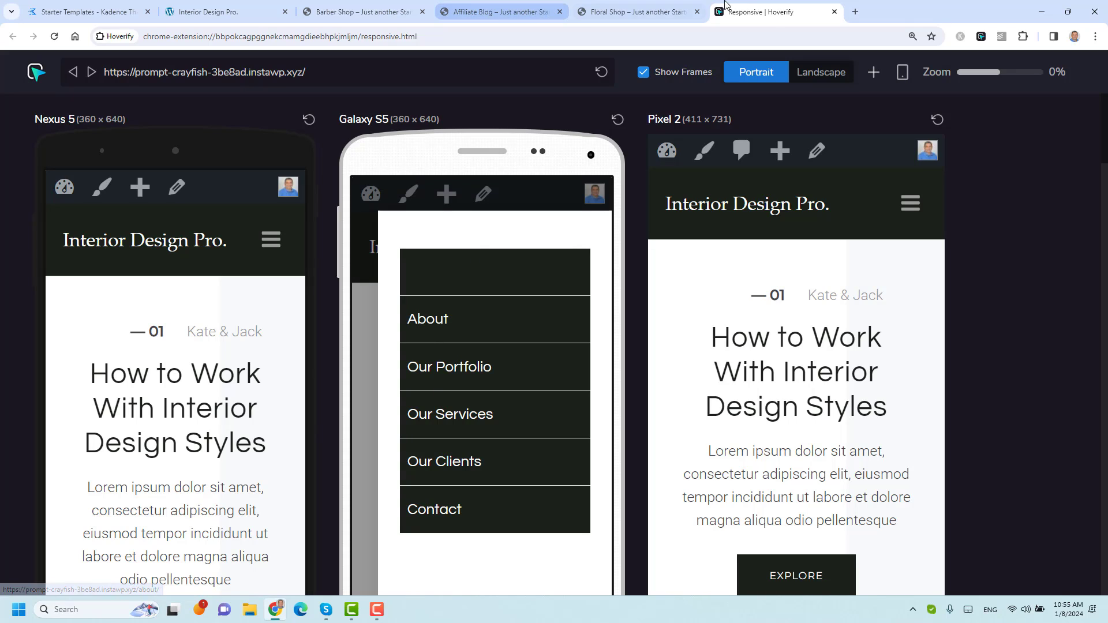
Step: Close the responsive preview, look at the Barber Shop demo's header and return to the Interior Design Pro. site
{"action": "left_click", "coordinate": [834, 12]}
{"action": "left_click", "coordinate": [358, 6]}
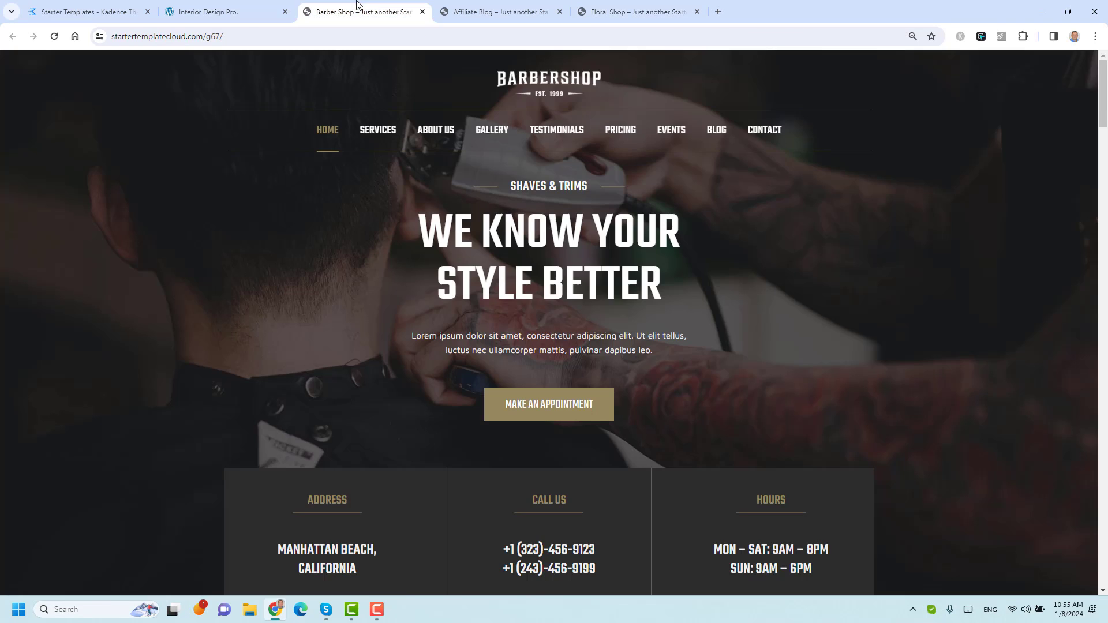
{"action": "left_click", "coordinate": [231, 7]}
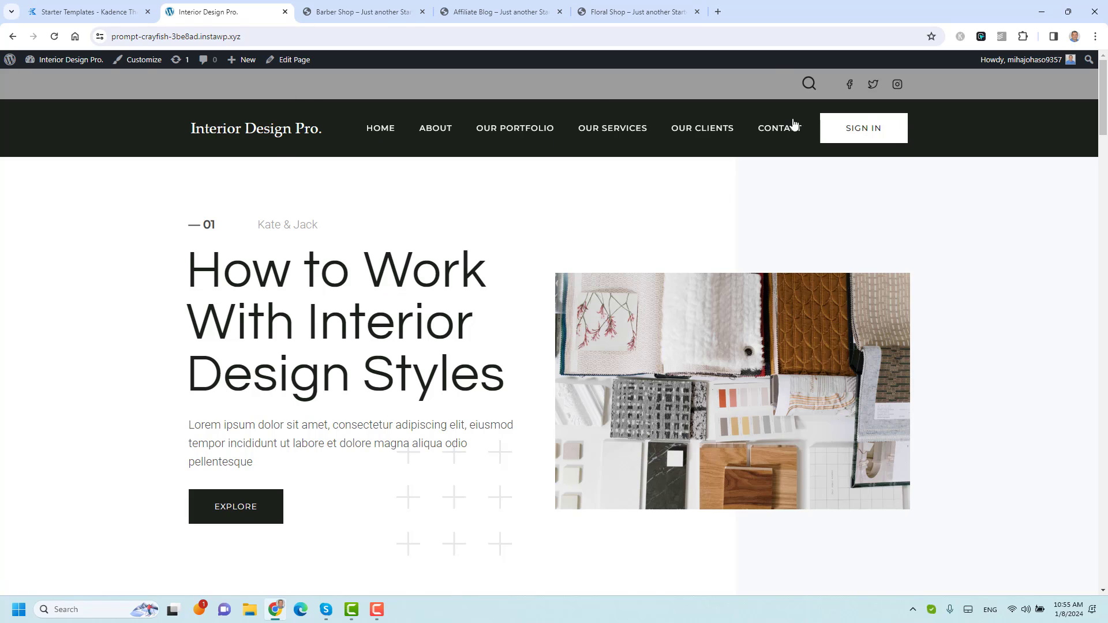
Step: Go to the site's WordPress dashboard and review its installed plugins, including Kadence Pro
{"action": "mouse_move", "coordinate": [63, 60]}
{"action": "left_click", "coordinate": [57, 83]}
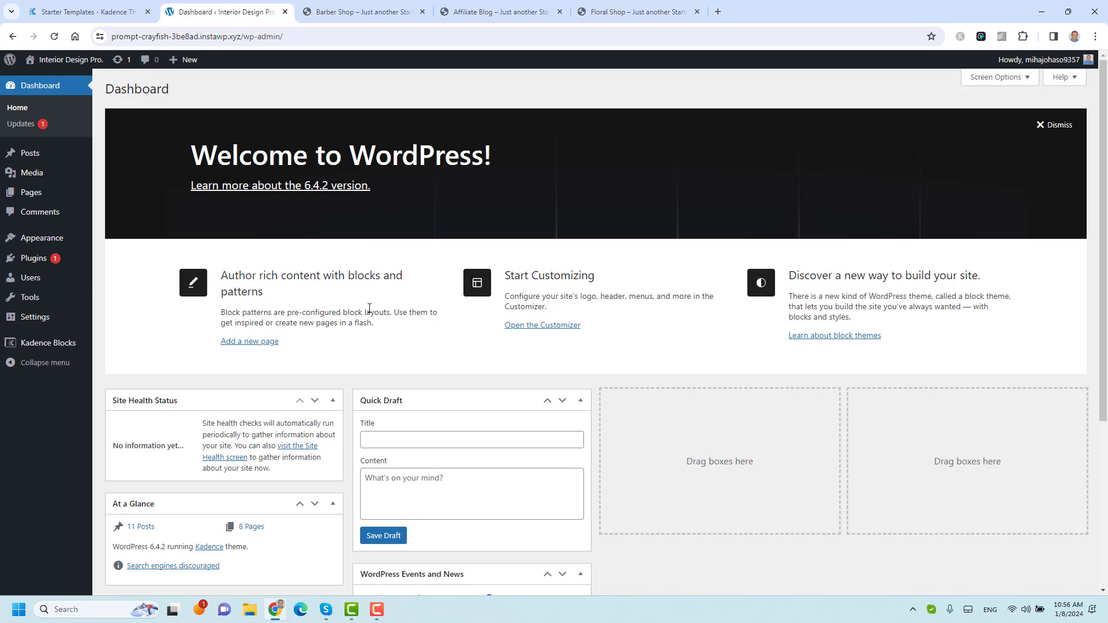
{"action": "mouse_move", "coordinate": [56, 246]}
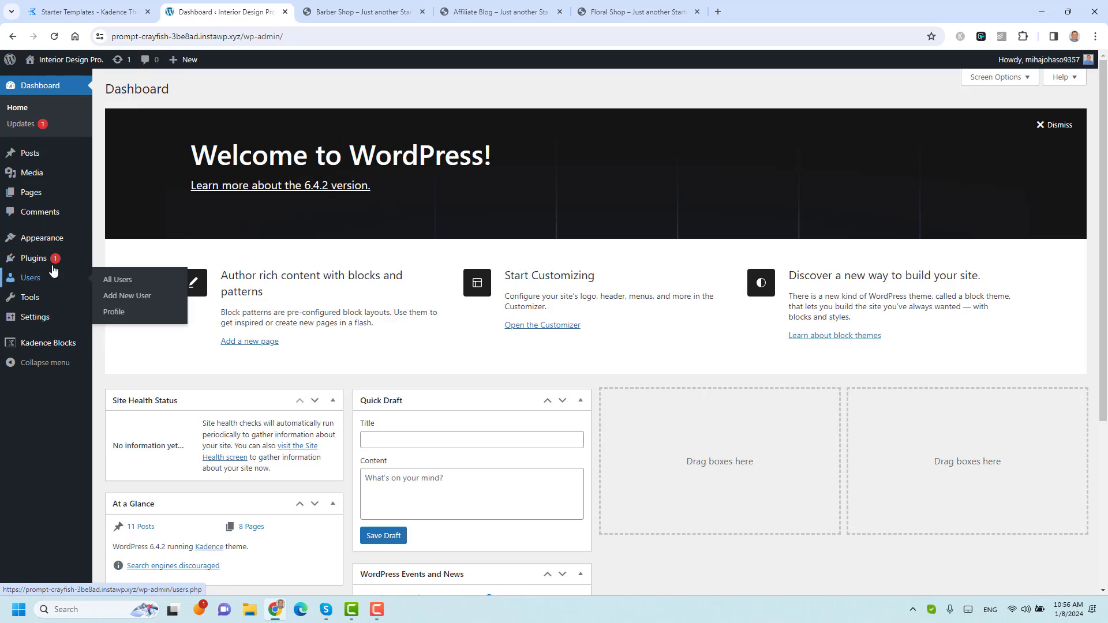
{"action": "left_click", "coordinate": [105, 260]}
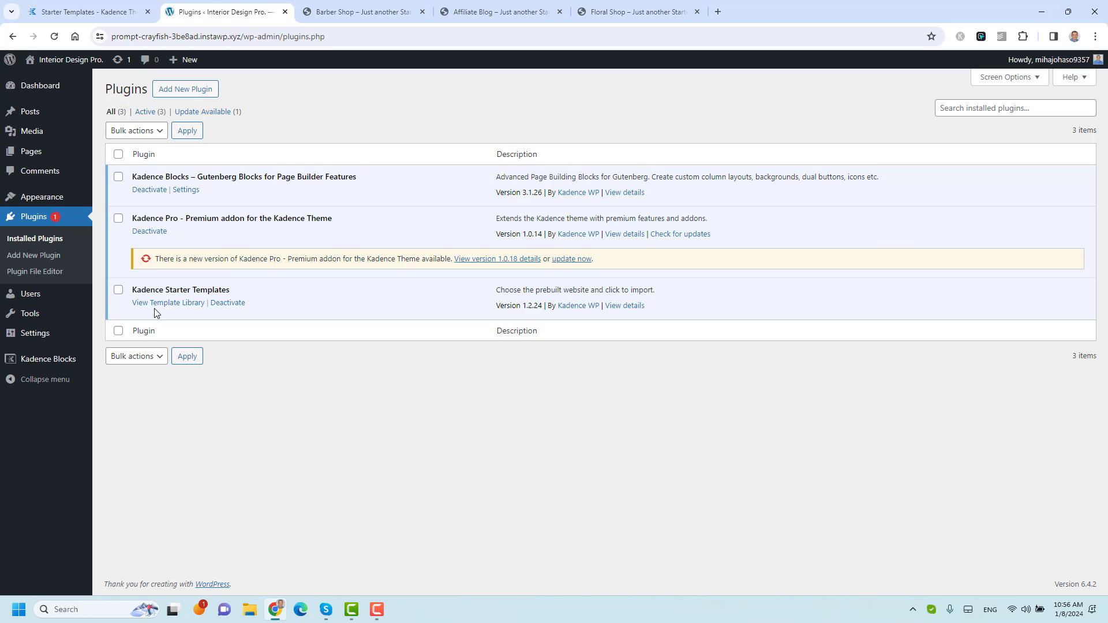
Step: Enable the Header Addons Pro addon on the Kadence theme page and reopen the site customizer
{"action": "mouse_move", "coordinate": [41, 198]}
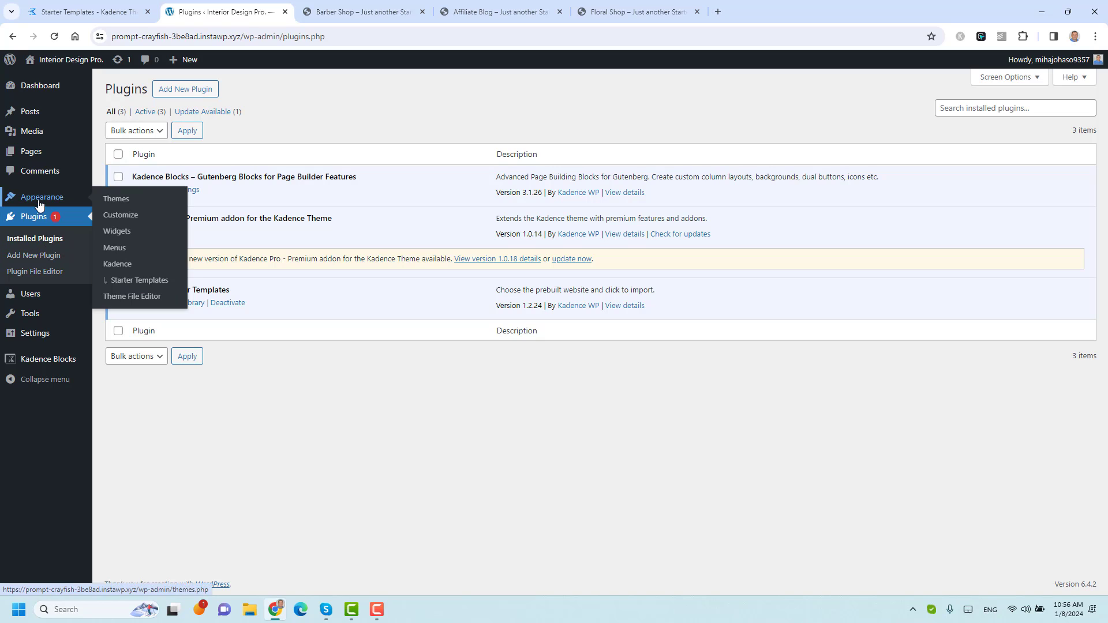
{"action": "left_click", "coordinate": [121, 264]}
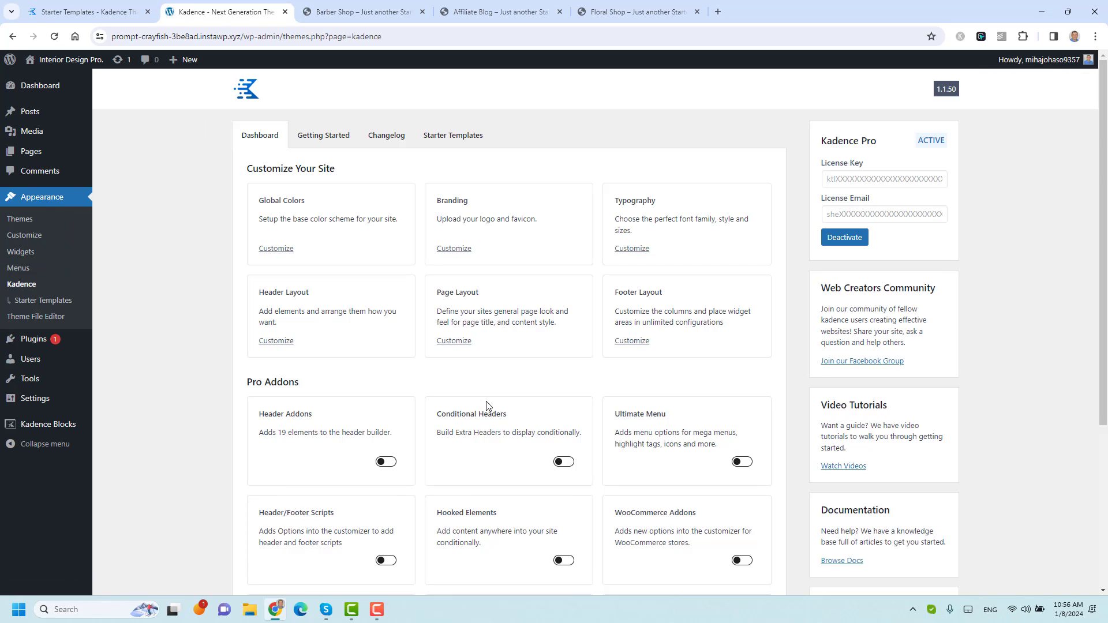
{"action": "scroll", "coordinate": [451, 397], "scroll_direction": "down", "scroll_amount": 3}
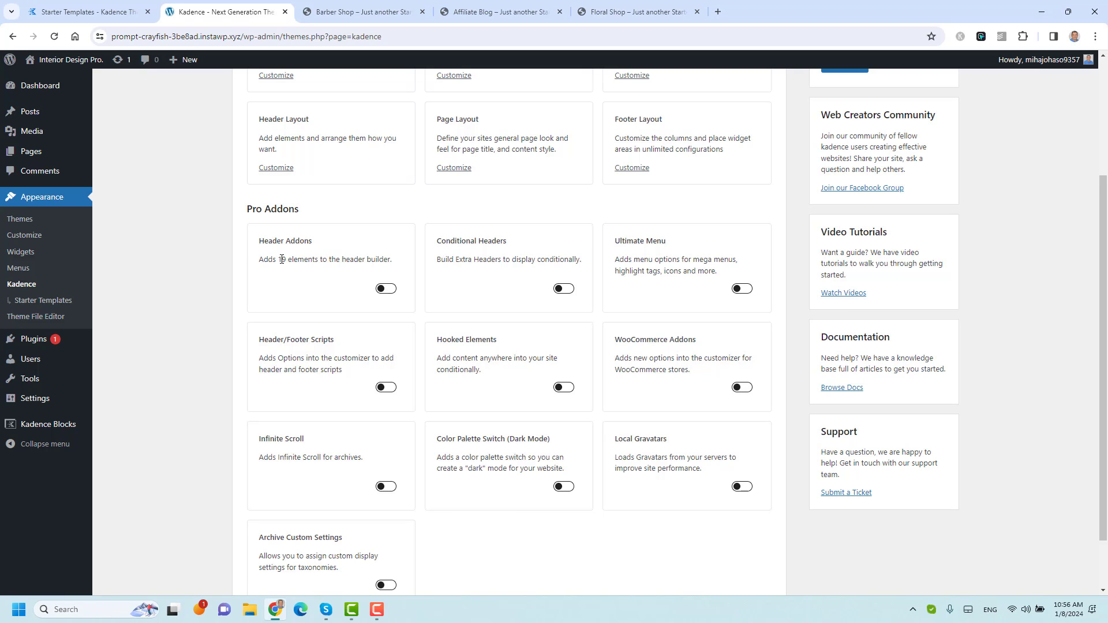
{"action": "left_click", "coordinate": [386, 289]}
{"action": "scroll", "coordinate": [201, 345], "scroll_direction": "up", "scroll_amount": 3}
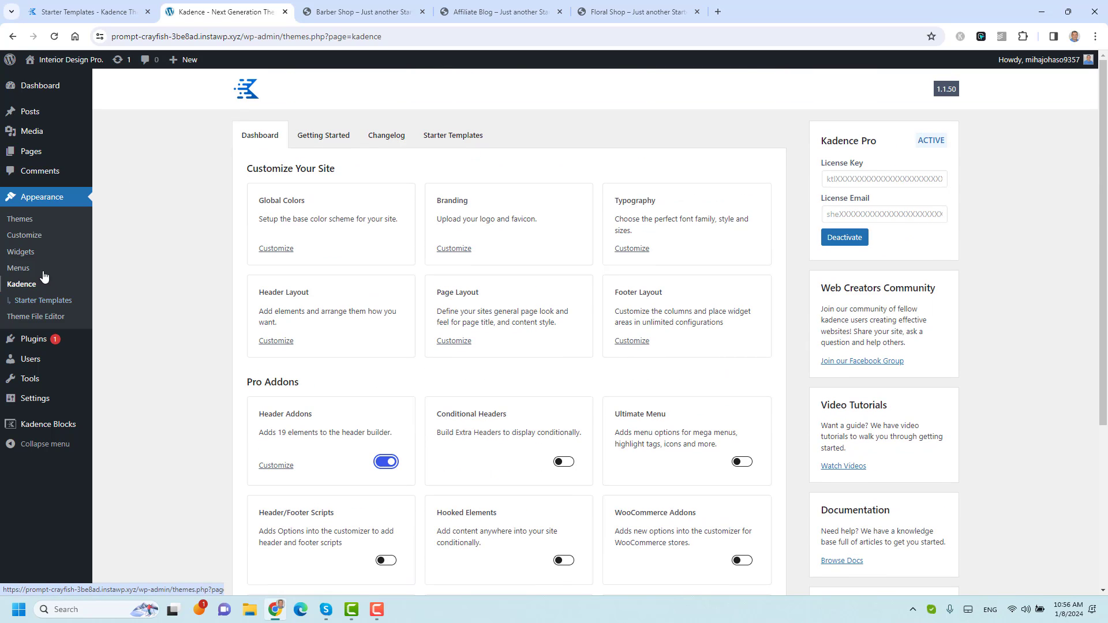
{"action": "left_click", "coordinate": [32, 235]}
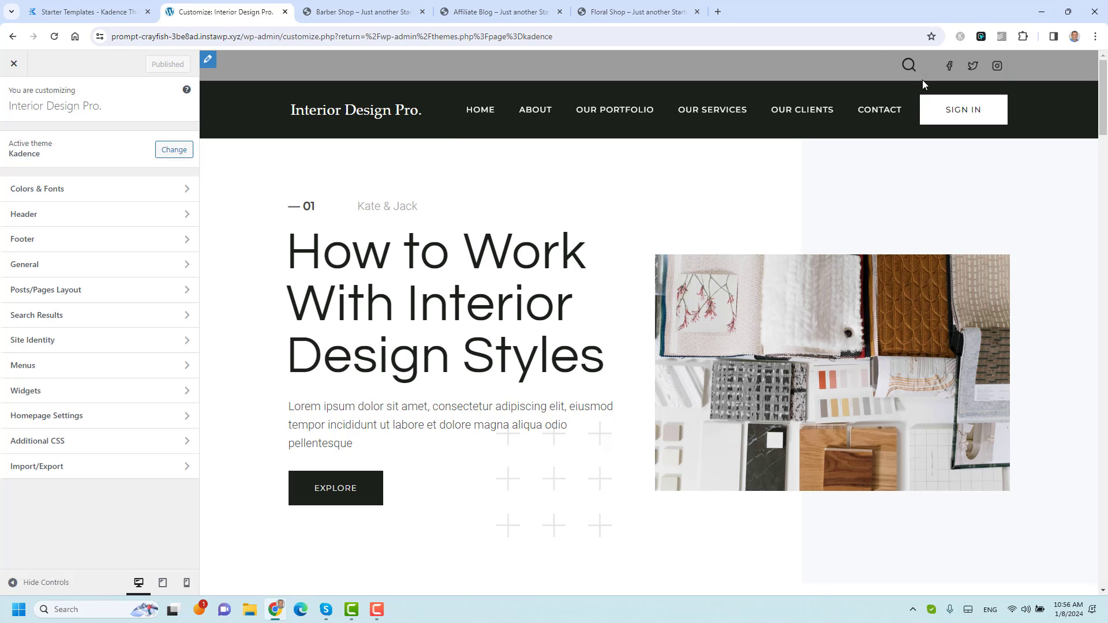
Step: Remove the Social and Search items from the top row of the desktop header
{"action": "left_click", "coordinate": [208, 60]}
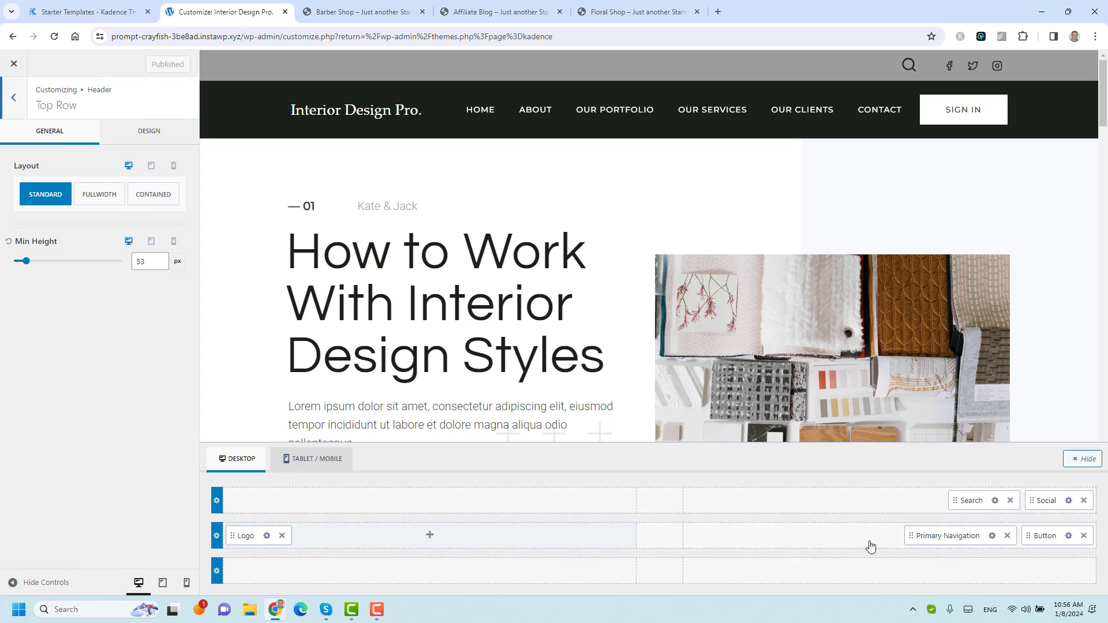
{"action": "left_click", "coordinate": [1084, 500]}
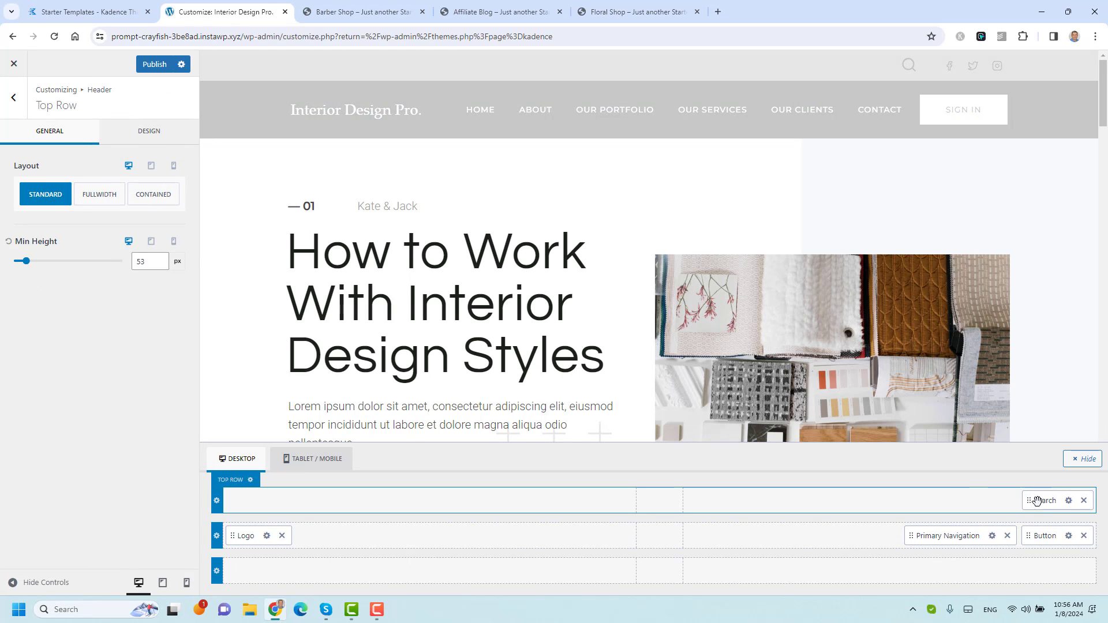
{"action": "left_click", "coordinate": [1085, 501]}
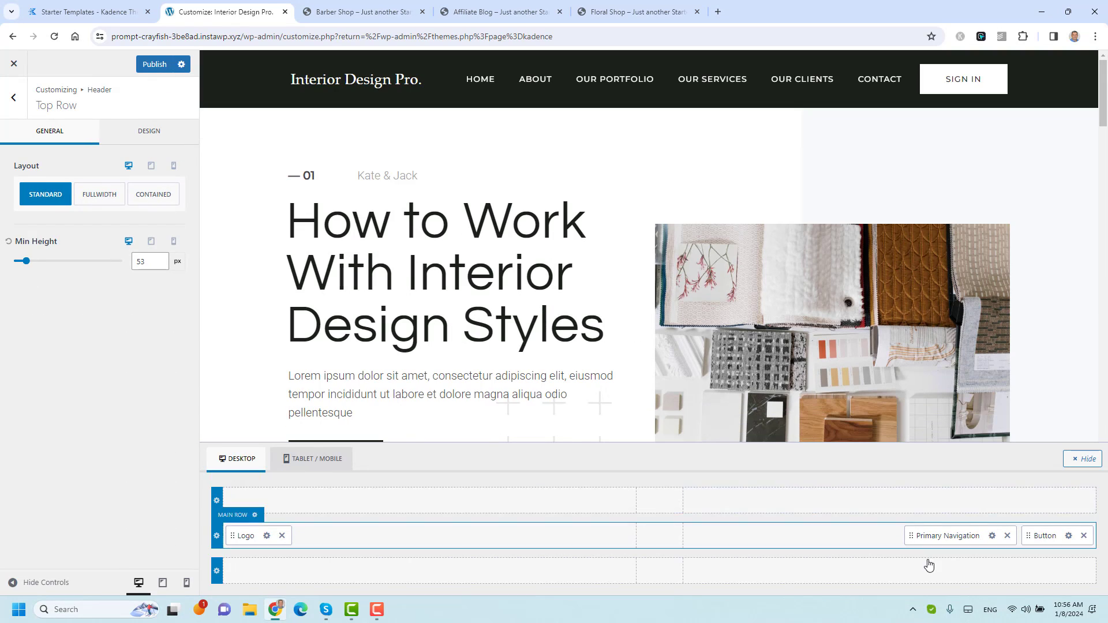
Step: Look through the header's available items and compare them with the Floral Shop demo's header
{"action": "left_click", "coordinate": [11, 100]}
{"action": "scroll", "coordinate": [79, 364], "scroll_direction": "down", "scroll_amount": 4}
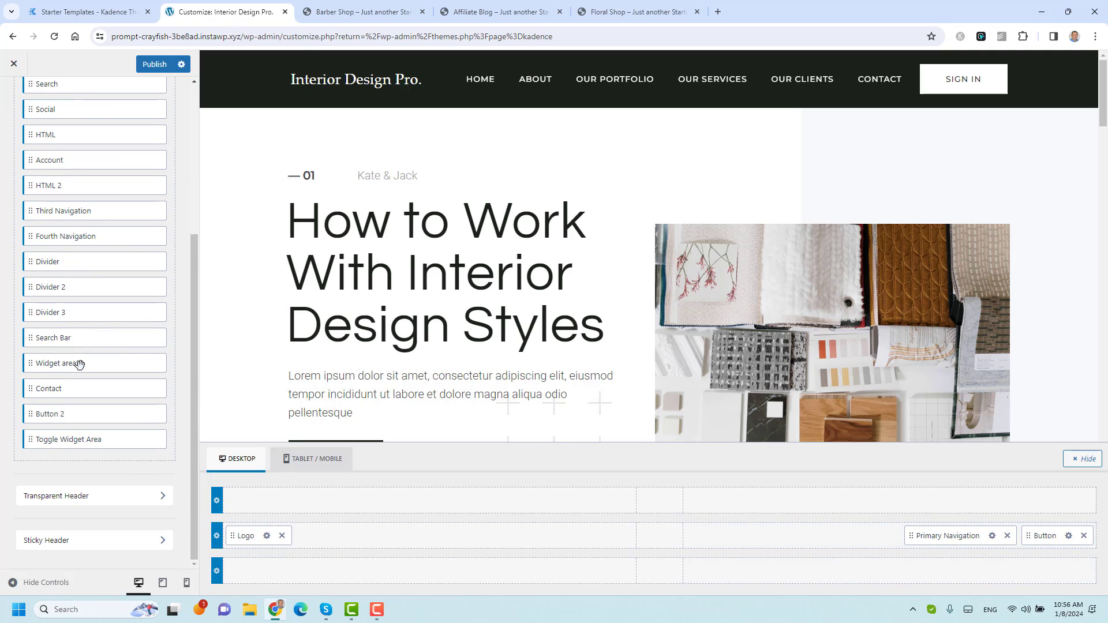
{"action": "scroll", "coordinate": [79, 364], "scroll_direction": "up", "scroll_amount": 3}
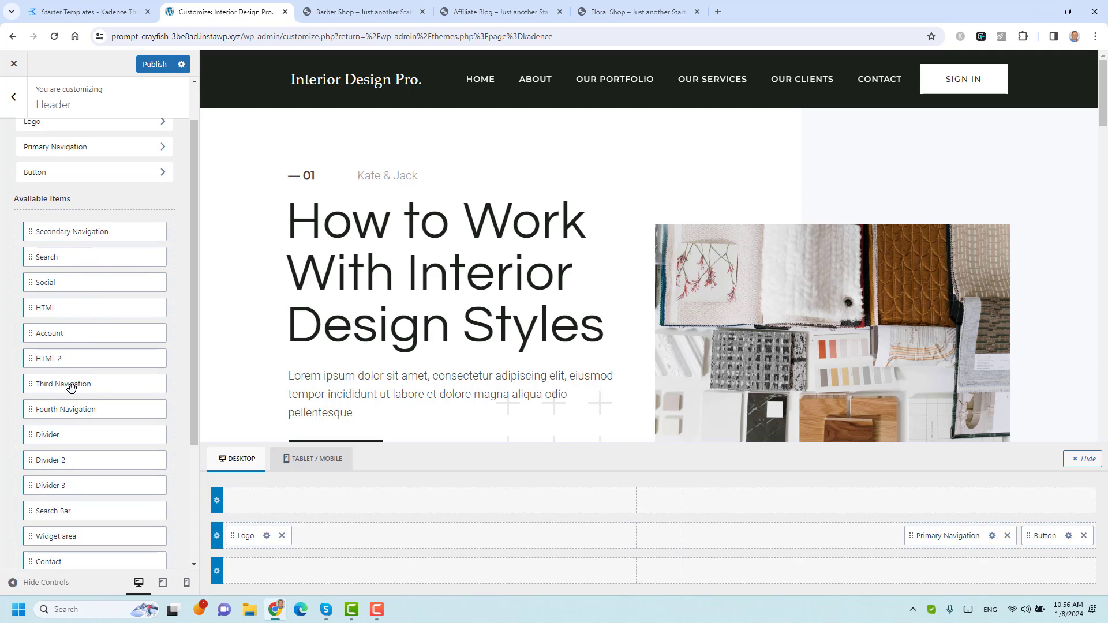
{"action": "left_click", "coordinate": [623, 11]}
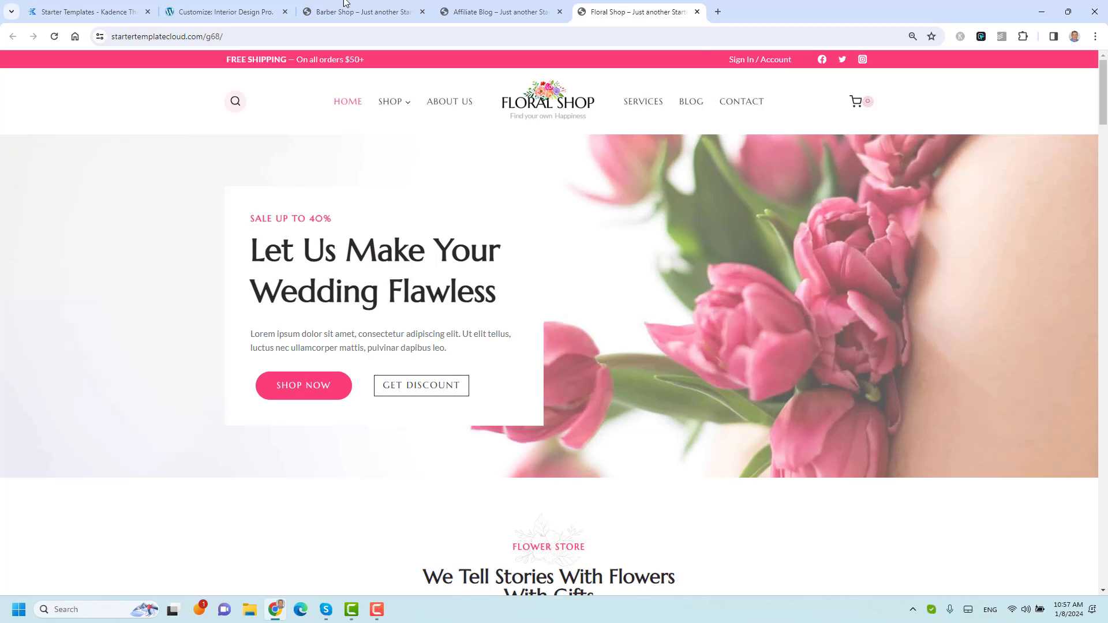
{"action": "left_click", "coordinate": [254, 8]}
{"action": "scroll", "coordinate": [87, 379], "scroll_direction": "down", "scroll_amount": 2}
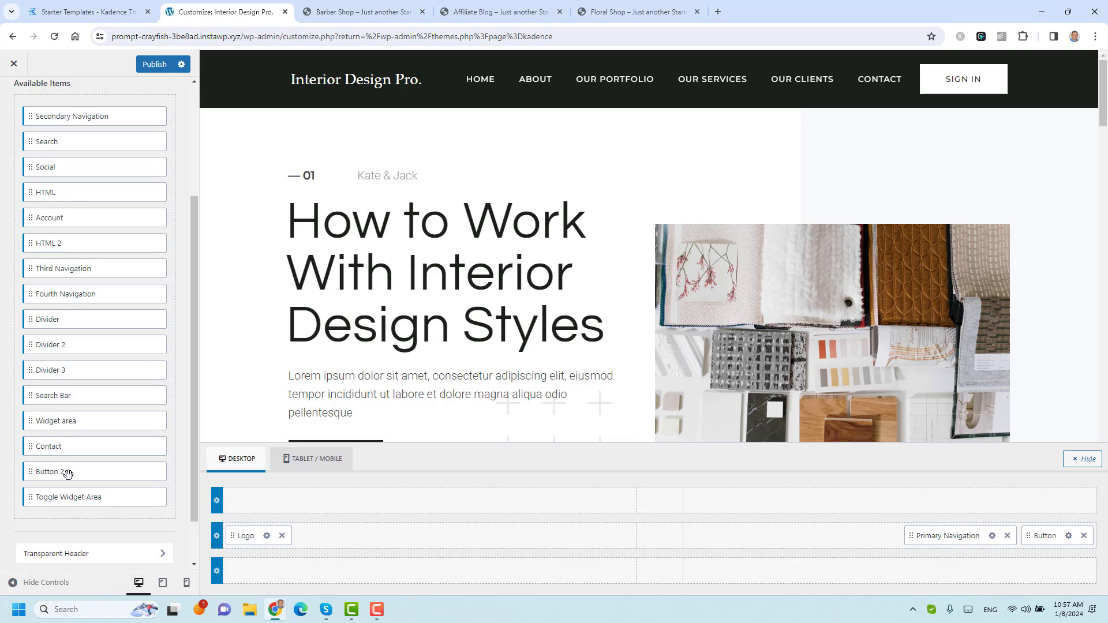
{"action": "scroll", "coordinate": [68, 474], "scroll_direction": "up", "scroll_amount": 3}
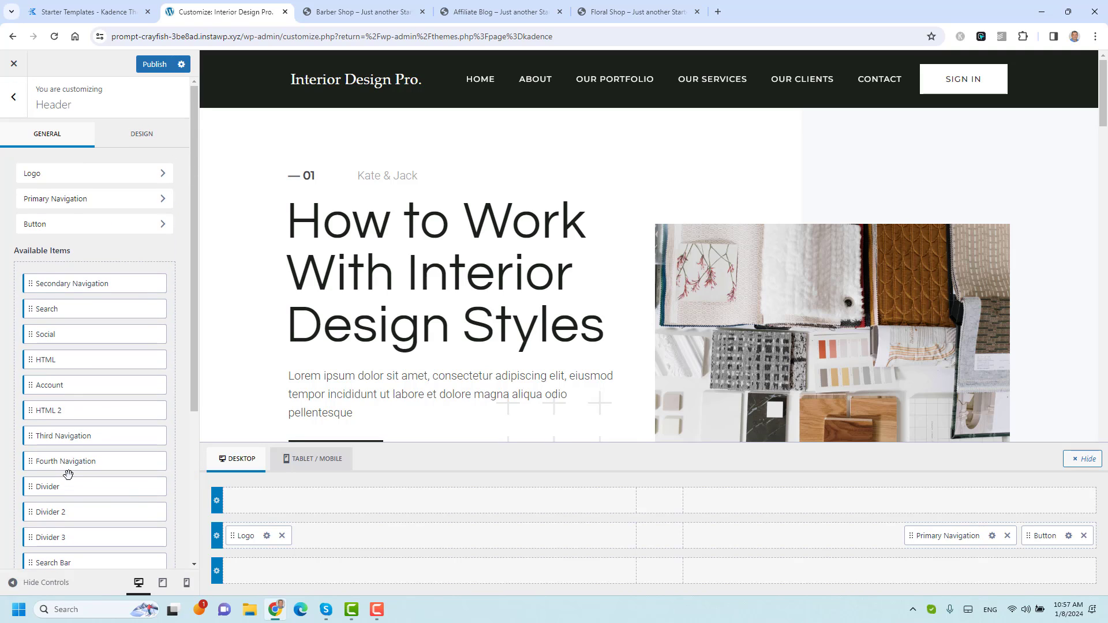
{"action": "scroll", "coordinate": [72, 341], "scroll_direction": "down", "scroll_amount": 1}
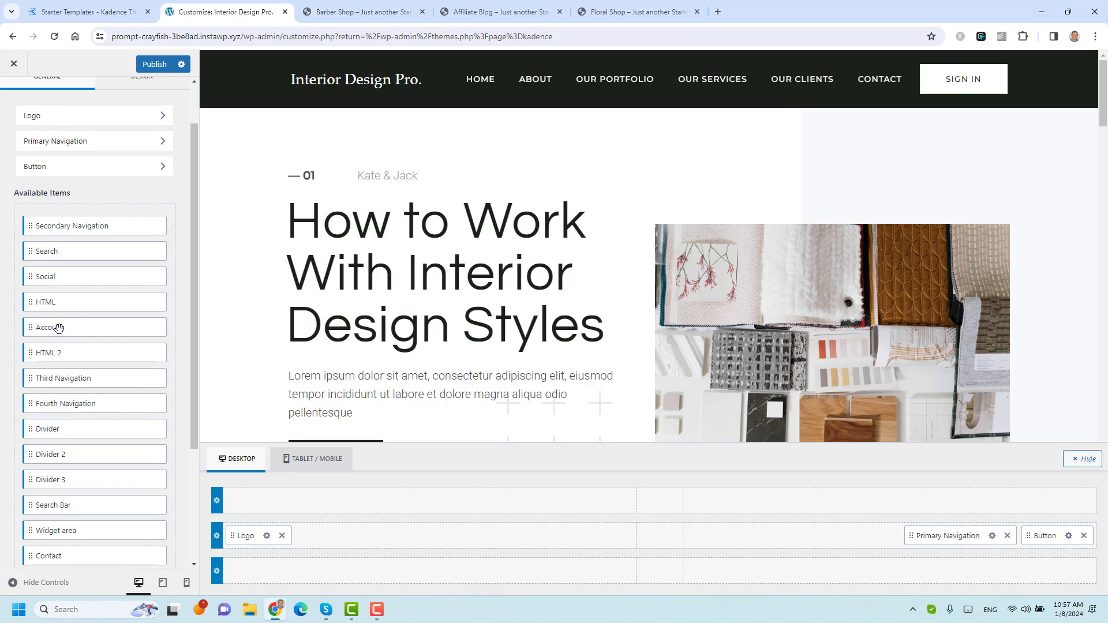
Step: Add the Account and Contact items to the right section of the header's top row, with Contact placed before Account
{"action": "left_click_drag", "start_coordinate": [57, 327], "coordinate": [1044, 500]}
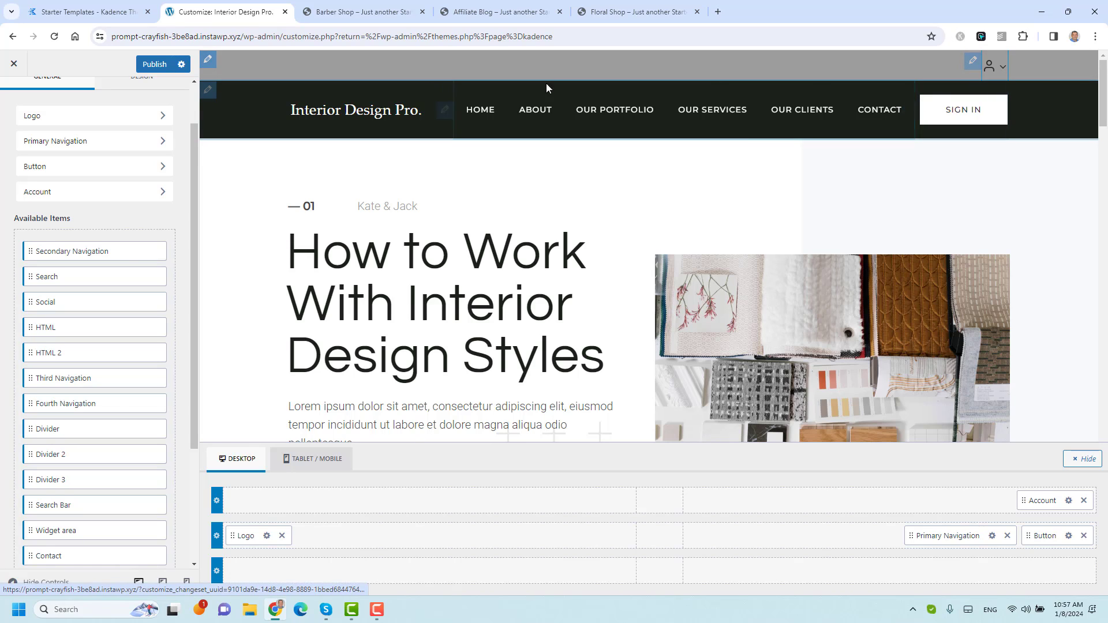
{"action": "scroll", "coordinate": [111, 403], "scroll_direction": "down", "scroll_amount": 3}
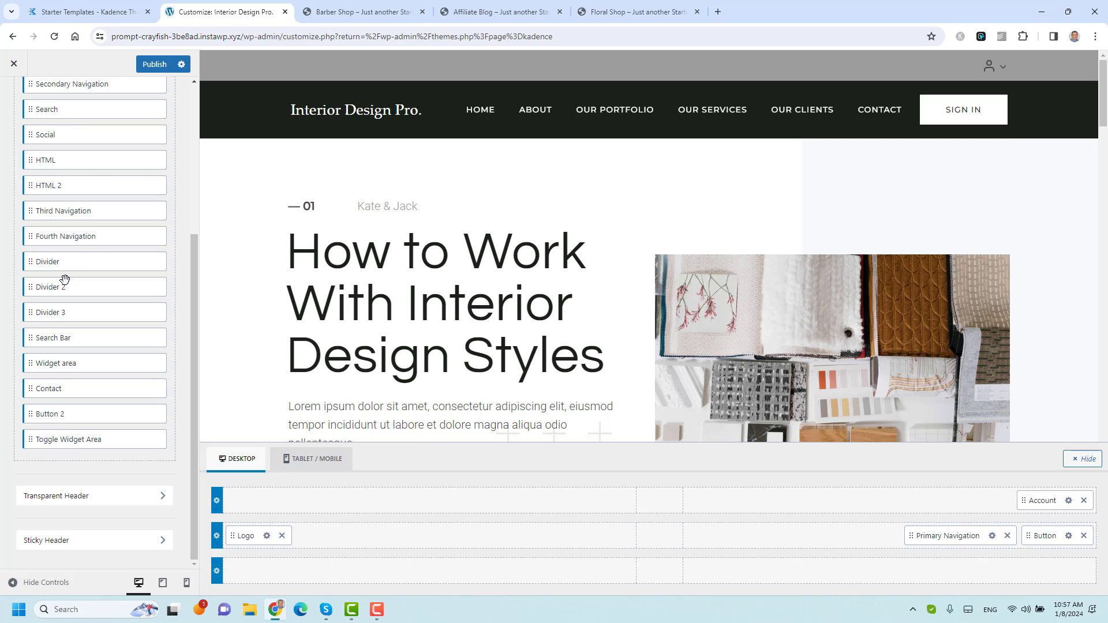
{"action": "left_click_drag", "start_coordinate": [76, 389], "coordinate": [959, 513]}
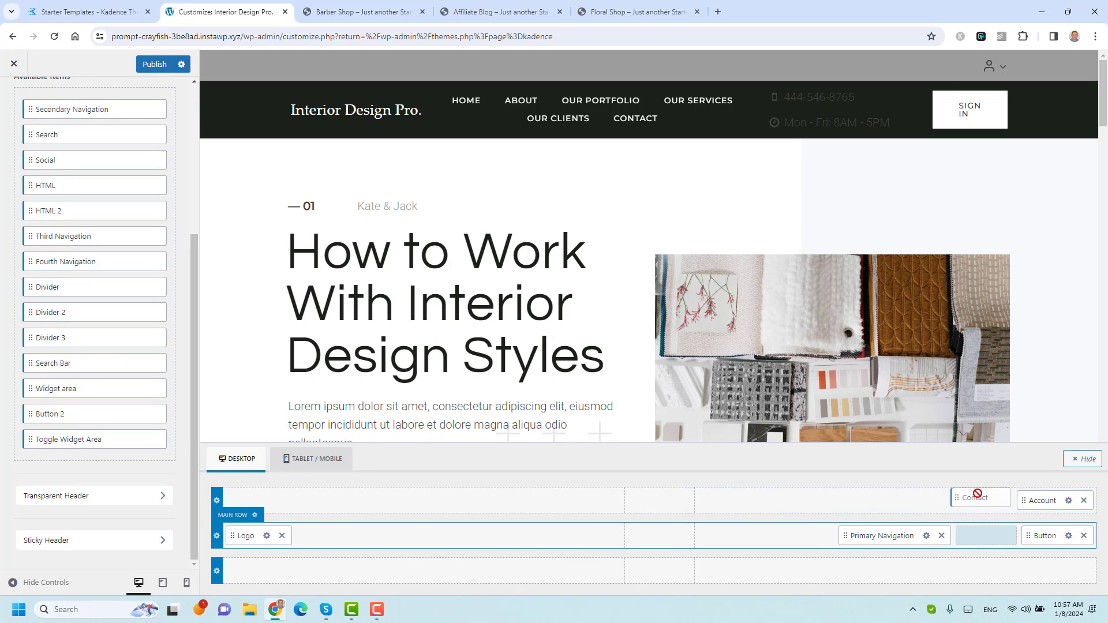
{"action": "left_click_drag", "start_coordinate": [961, 536], "coordinate": [1054, 504]}
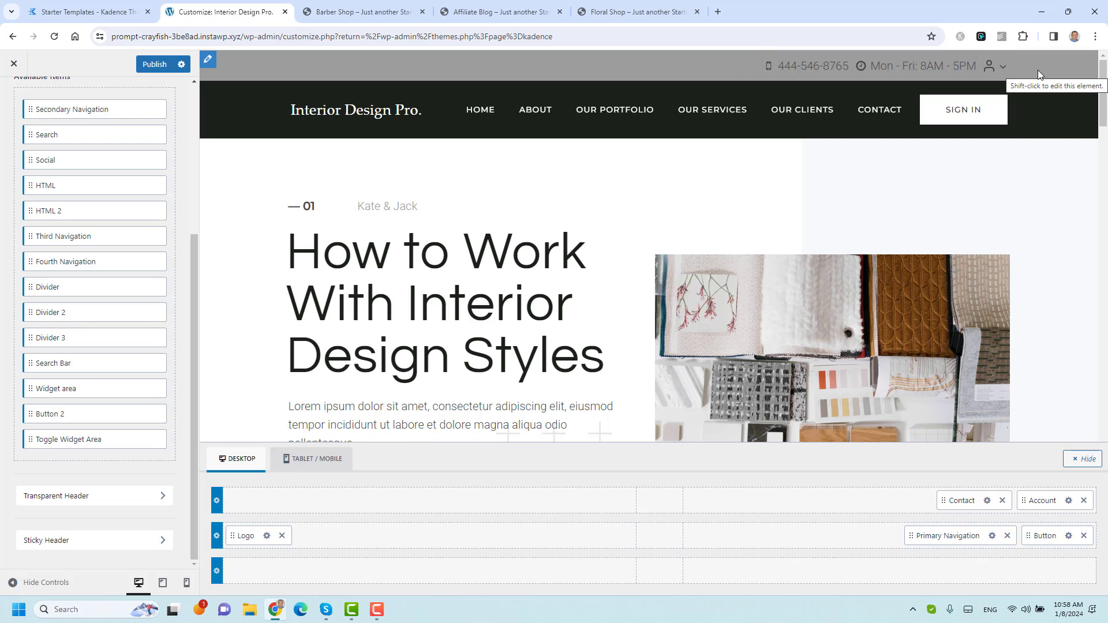
{"action": "left_click_drag", "start_coordinate": [960, 500], "coordinate": [500, 501]}
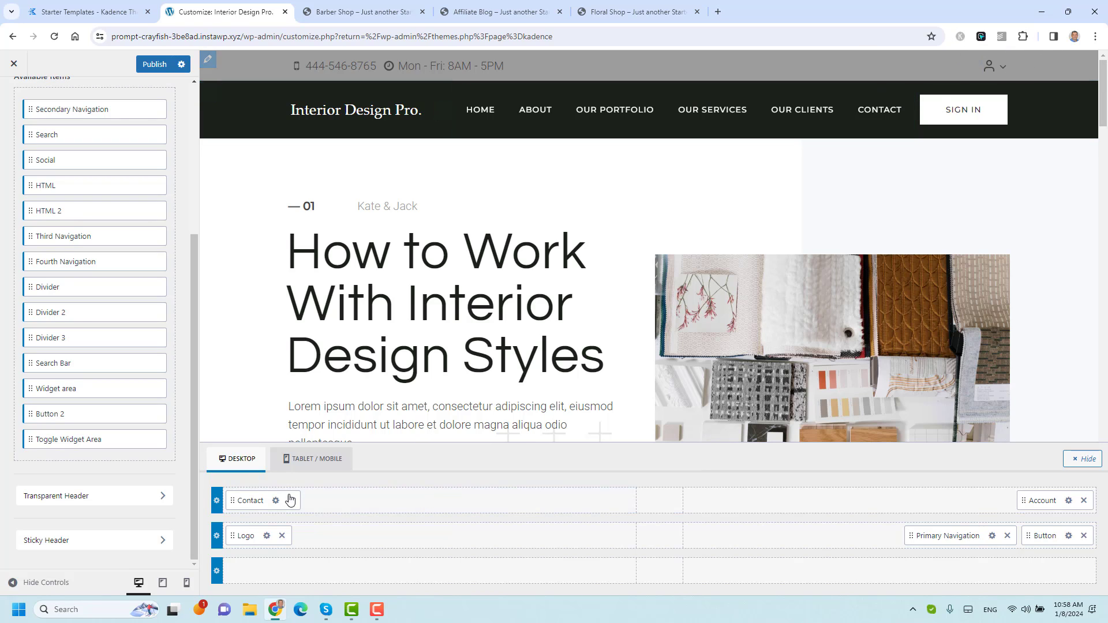
{"action": "left_click_drag", "start_coordinate": [248, 500], "coordinate": [1020, 506]}
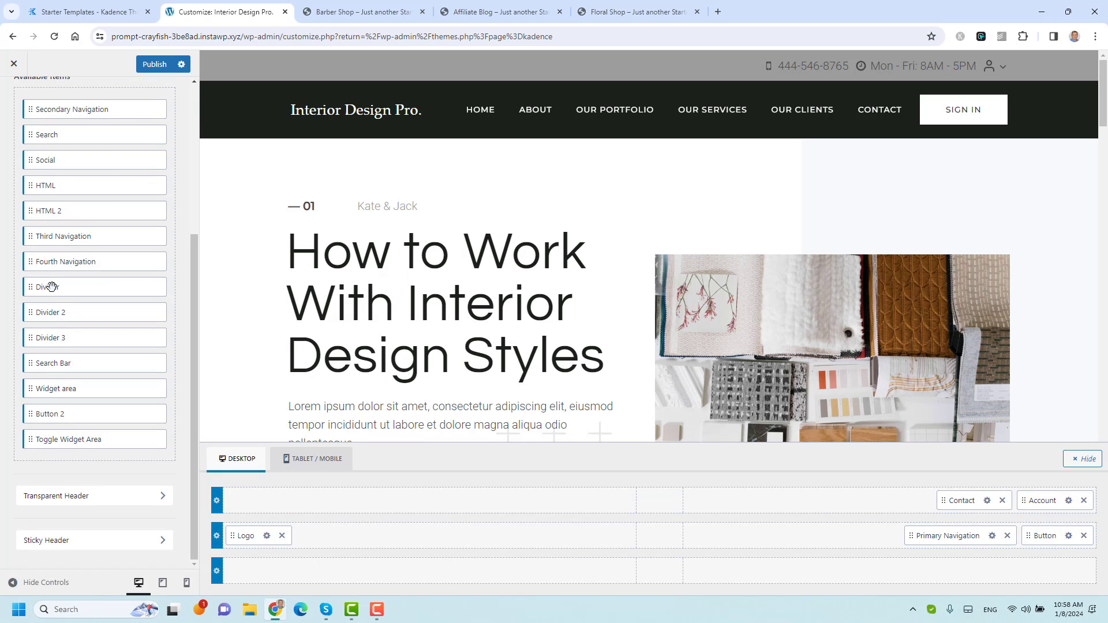
Step: Place a Divider between Contact and Account in the top row and set its colour to white
{"action": "left_click_drag", "start_coordinate": [52, 287], "coordinate": [1002, 506]}
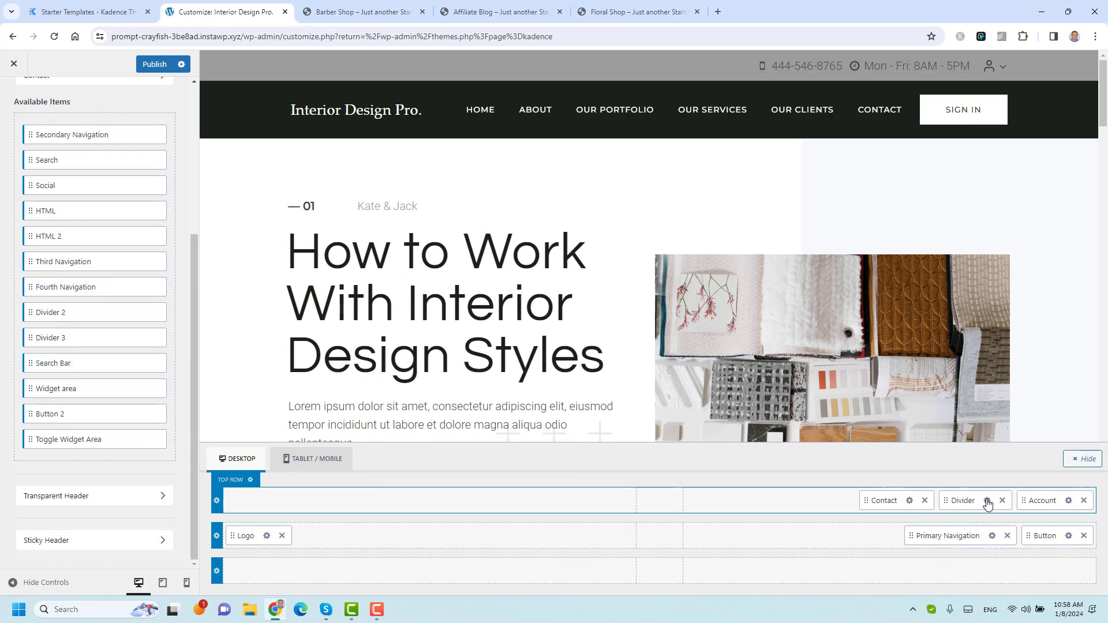
{"action": "left_click", "coordinate": [987, 502]}
{"action": "left_click", "coordinate": [106, 162]}
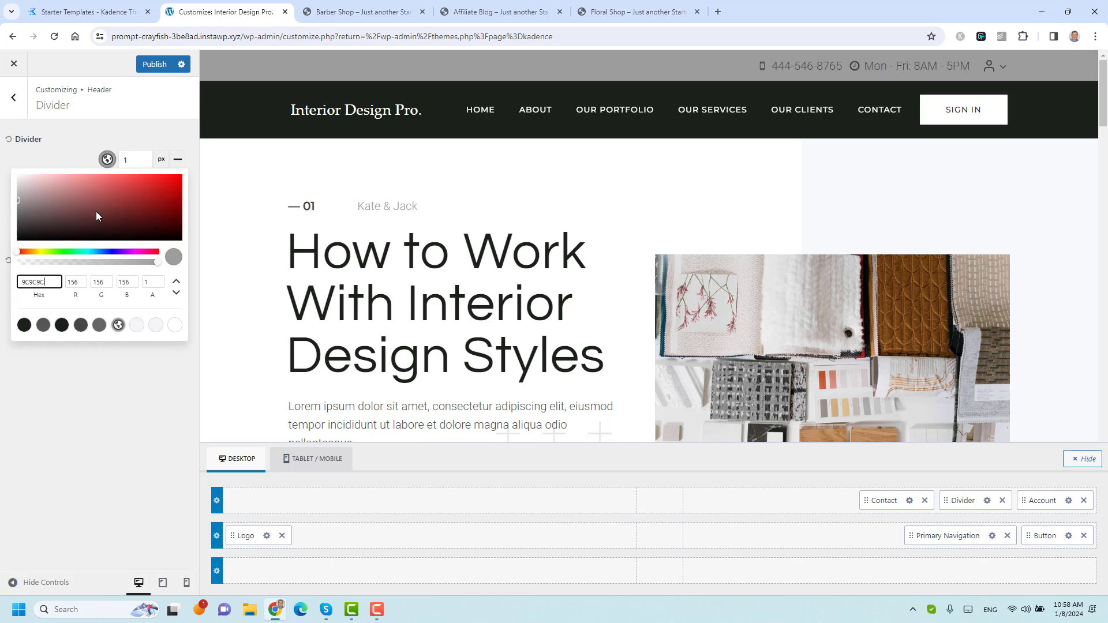
{"action": "left_click", "coordinate": [175, 334]}
{"action": "left_click", "coordinate": [148, 402]}
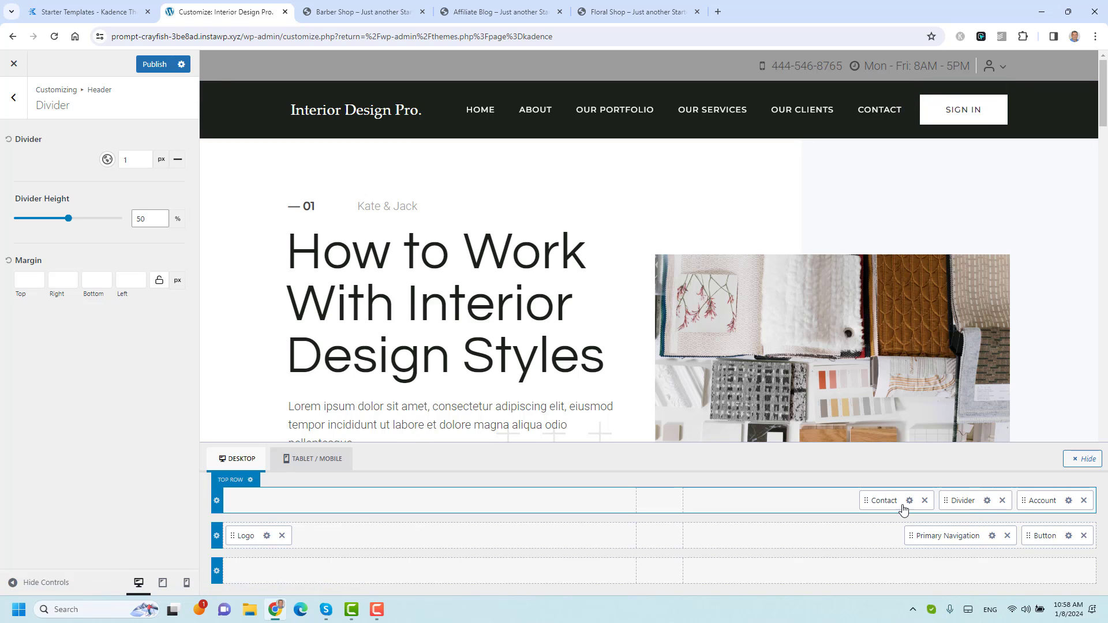
Step: Move the Contact item to the left section of the top row and remove the Divider
{"action": "left_click_drag", "start_coordinate": [885, 503], "coordinate": [543, 503]}
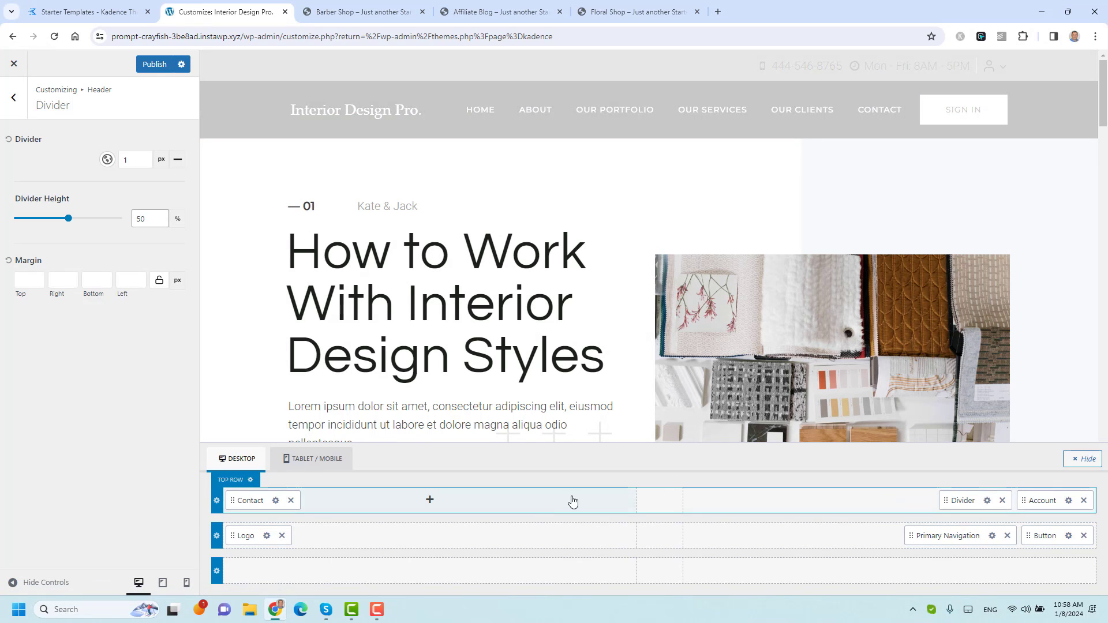
{"action": "left_click", "coordinate": [1003, 500]}
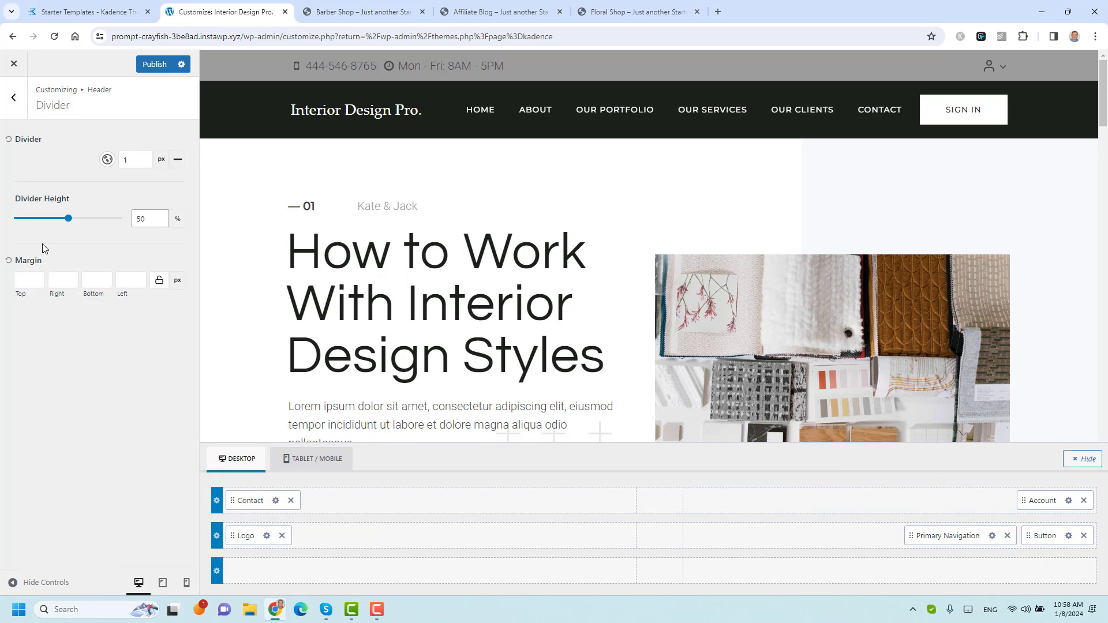
Step: Look through the remaining available header items and publish the header changes
{"action": "left_click", "coordinate": [13, 97]}
{"action": "scroll", "coordinate": [80, 290], "scroll_direction": "up", "scroll_amount": 1}
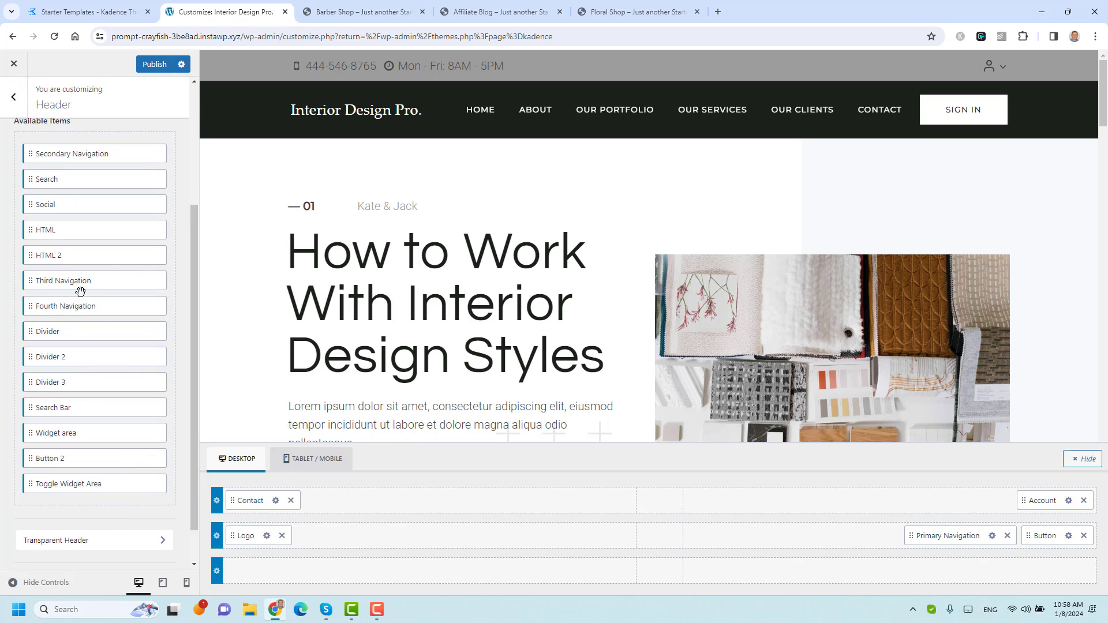
{"action": "scroll", "coordinate": [80, 290], "scroll_direction": "up", "scroll_amount": 1}
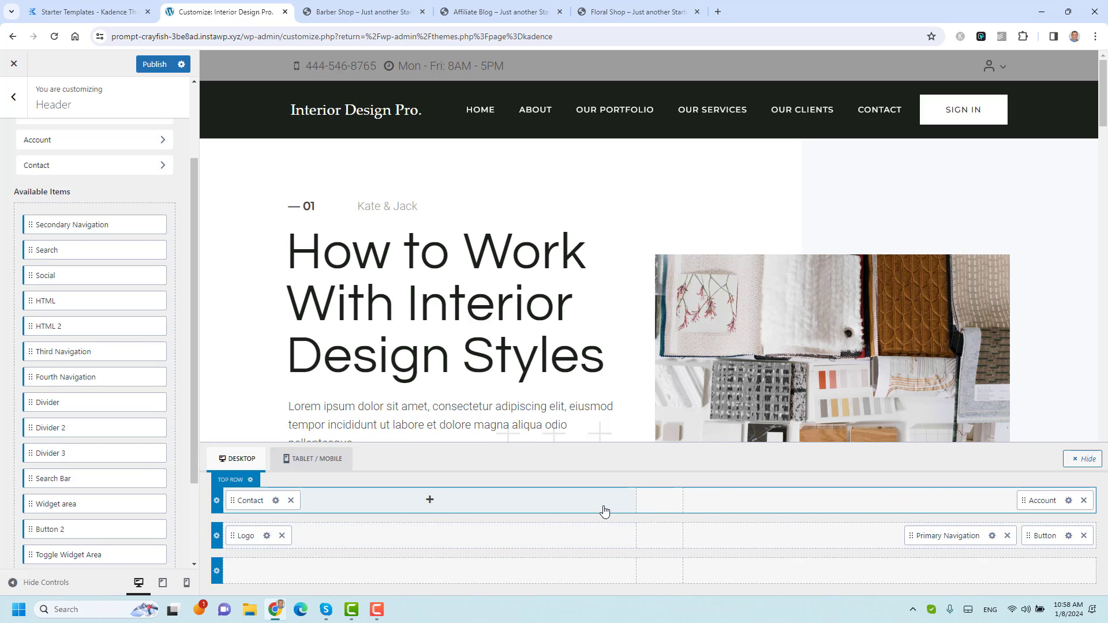
{"action": "scroll", "coordinate": [72, 420], "scroll_direction": "down", "scroll_amount": 1}
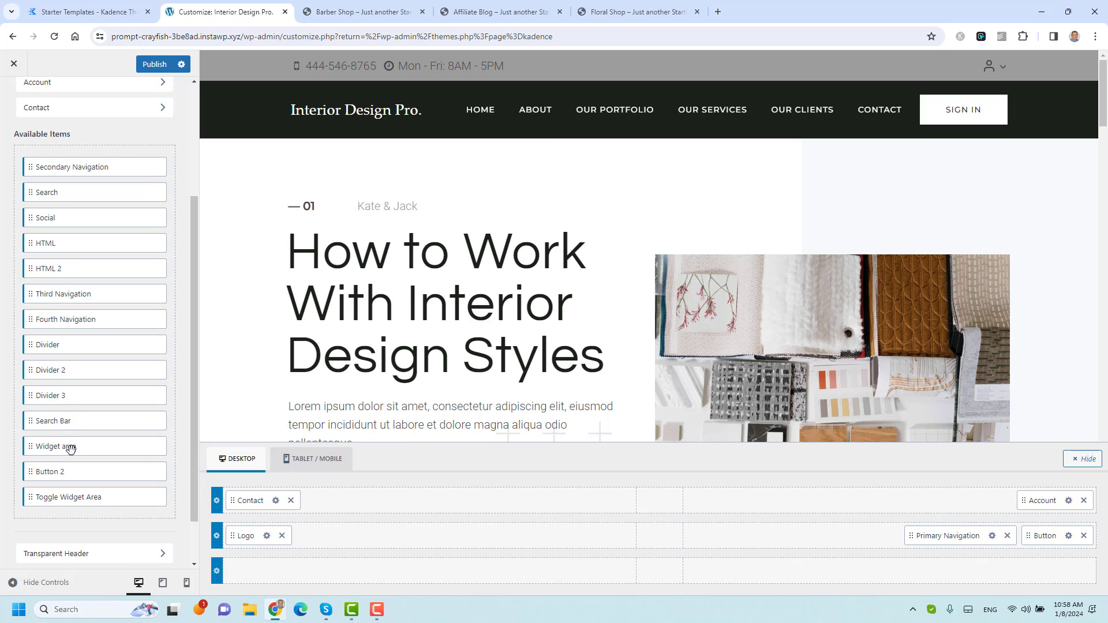
{"action": "left_click", "coordinate": [166, 65]}
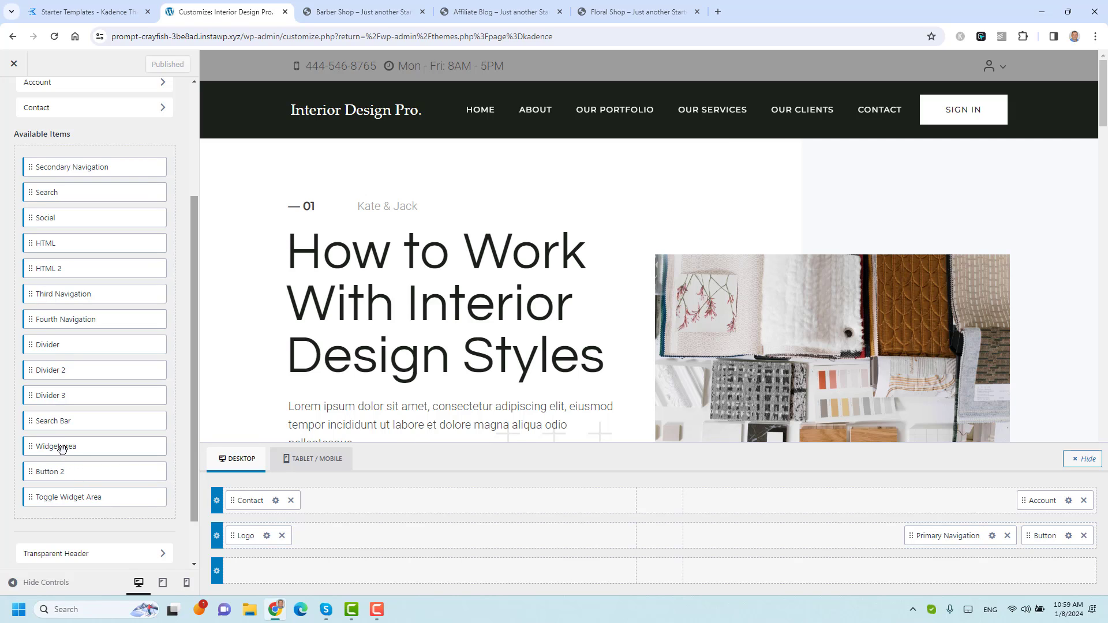
Step: Add the Widget area item to the centre of the header's top row, view its settings and publish
{"action": "left_click_drag", "start_coordinate": [60, 448], "coordinate": [686, 510]}
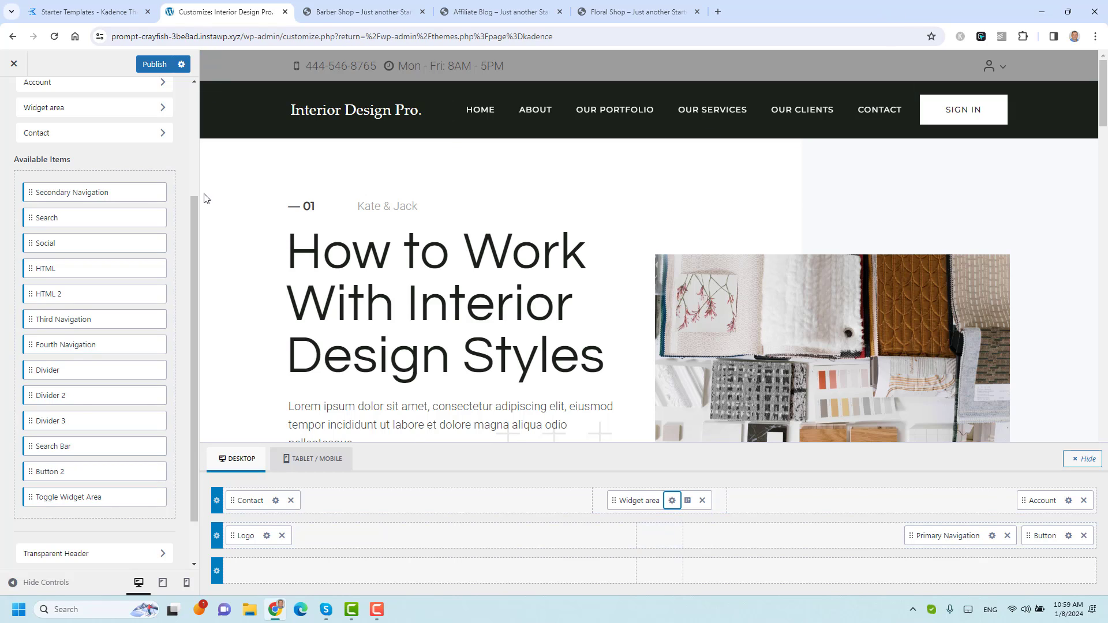
{"action": "scroll", "coordinate": [179, 168], "scroll_direction": "up", "scroll_amount": 3}
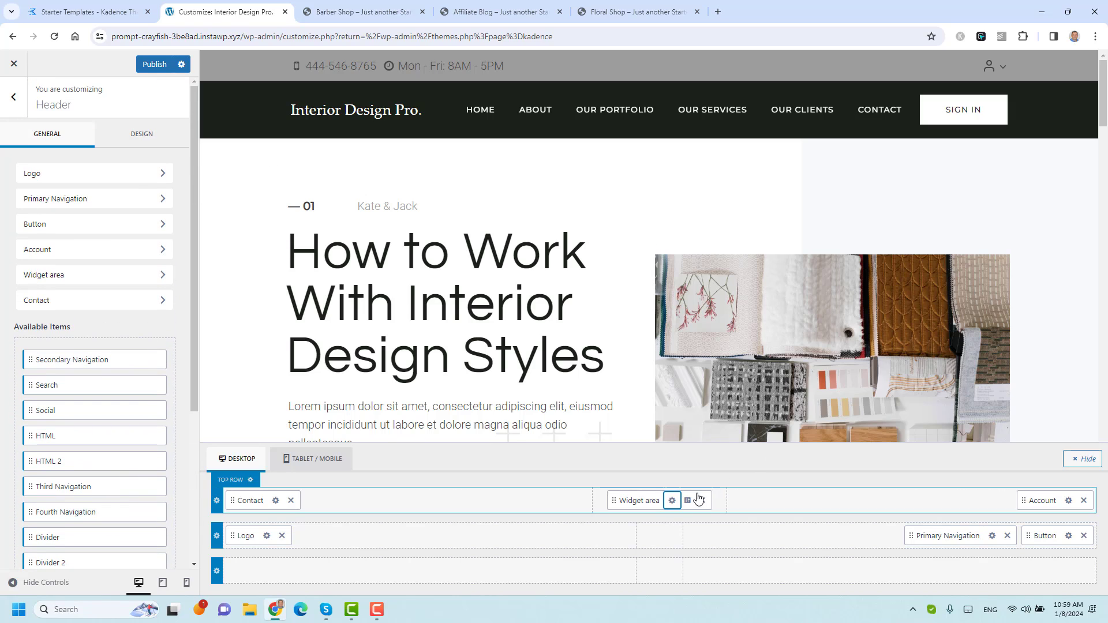
{"action": "left_click", "coordinate": [672, 501]}
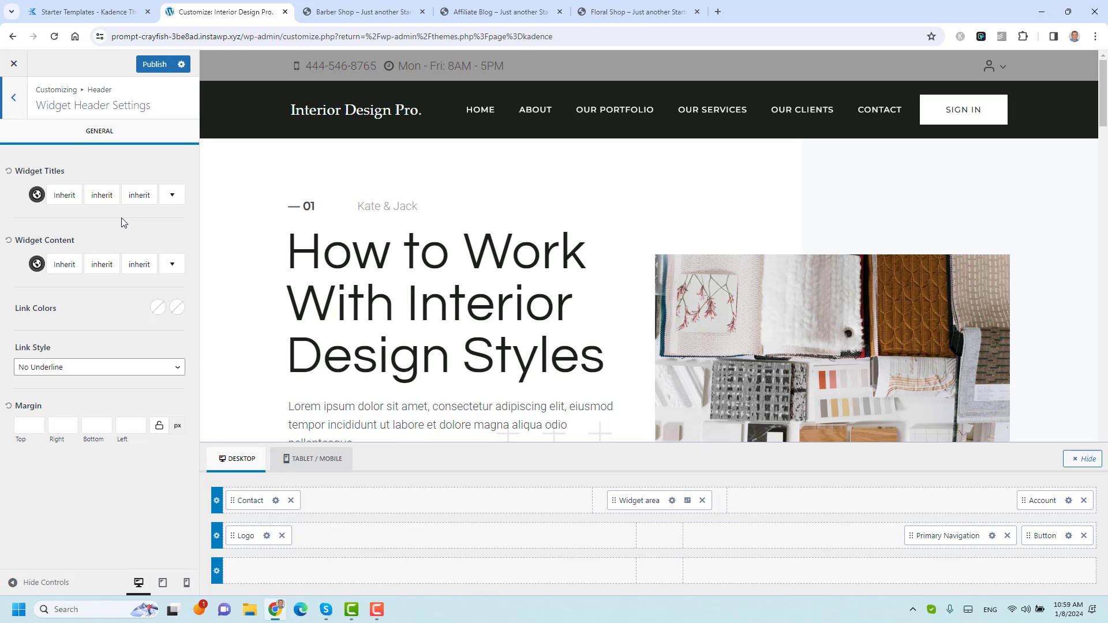
{"action": "left_click", "coordinate": [154, 64]}
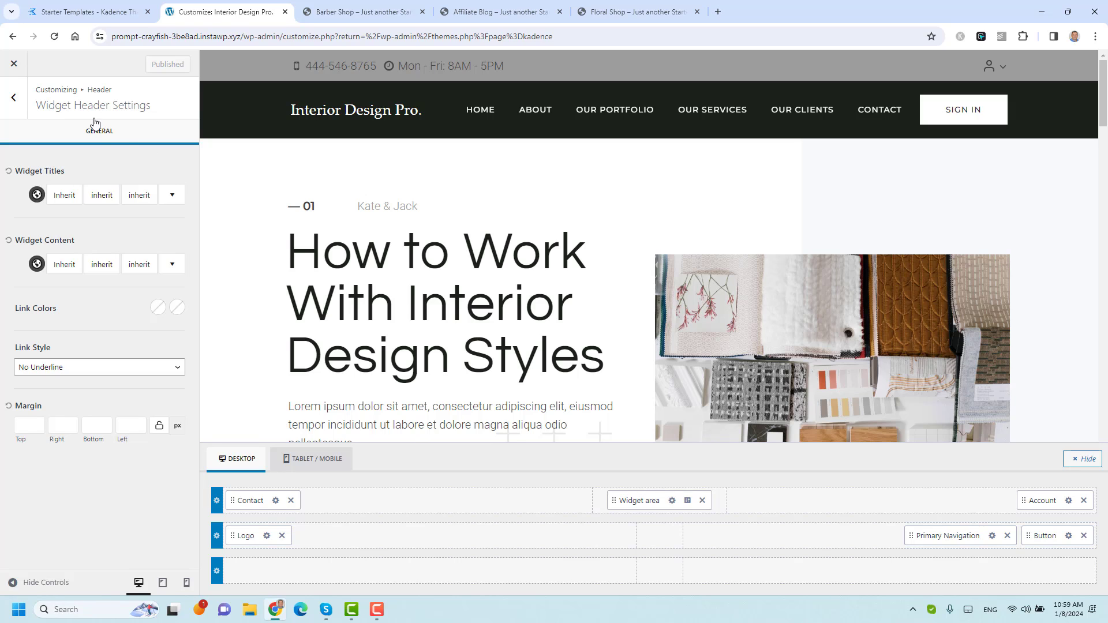
Step: Leave the customizer for the WordPress Widgets page and add a Paragraph block to the Header Area
{"action": "left_click", "coordinate": [14, 63]}
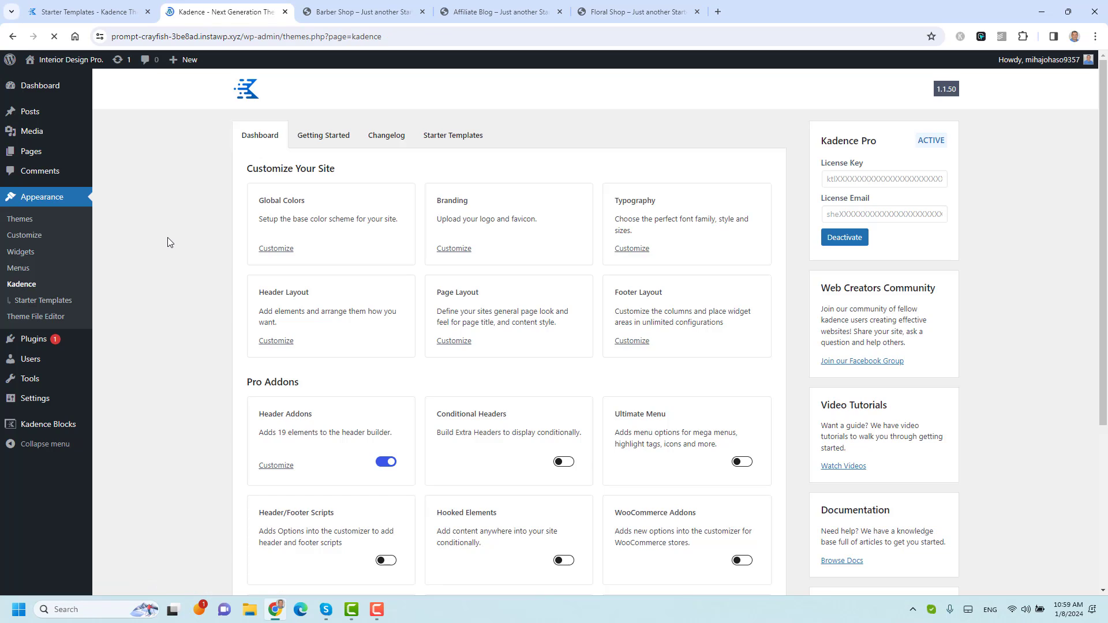
{"action": "left_click", "coordinate": [23, 254]}
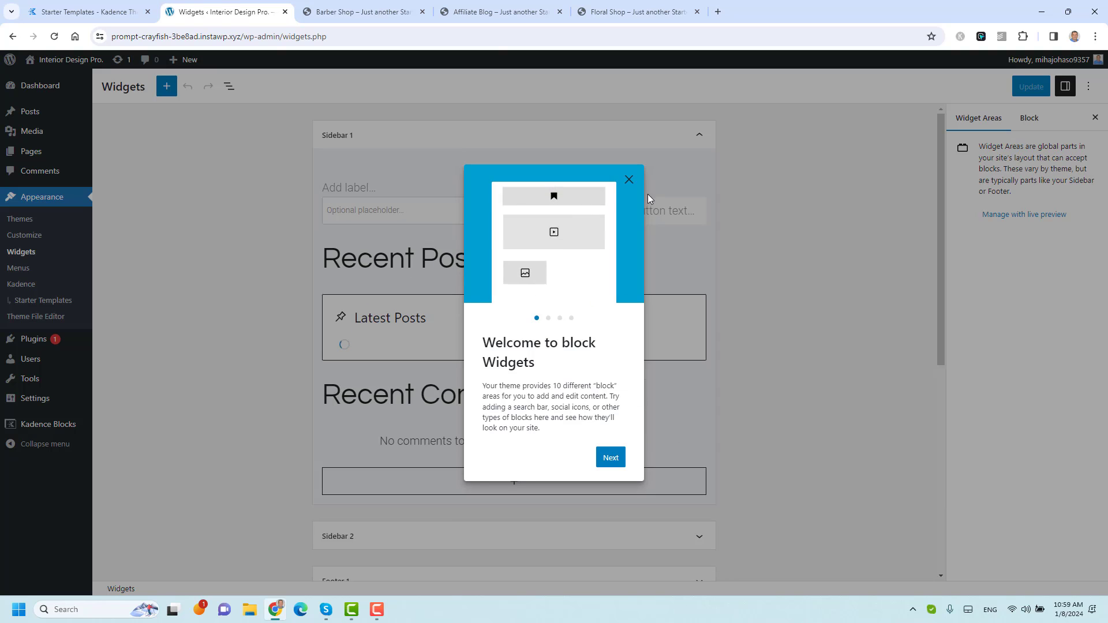
{"action": "left_click", "coordinate": [629, 179]}
{"action": "scroll", "coordinate": [774, 334], "scroll_direction": "down", "scroll_amount": 4}
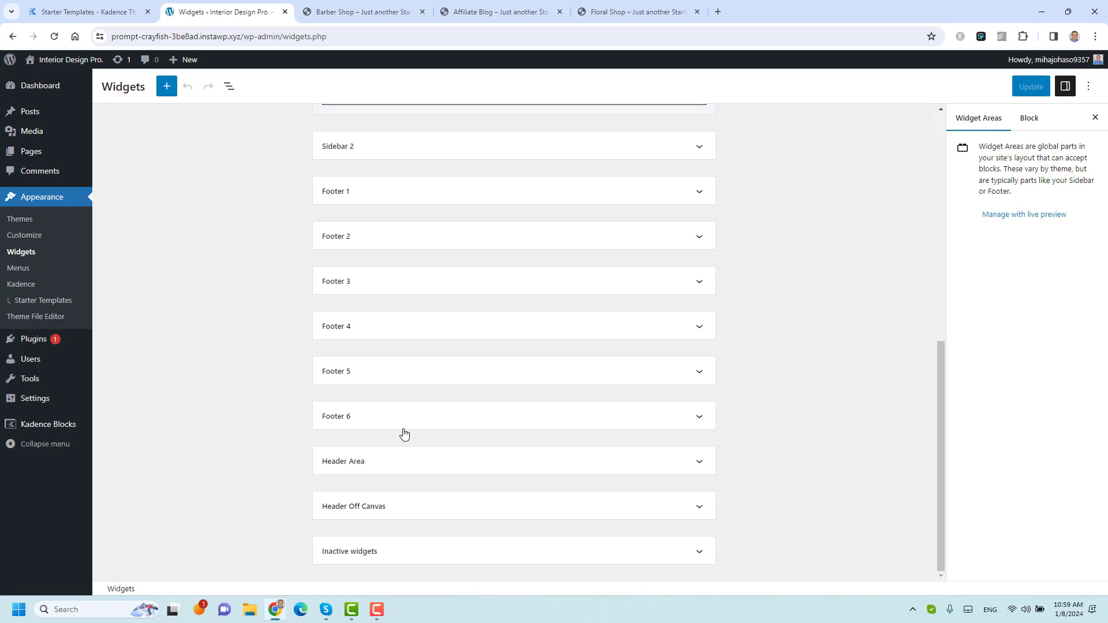
{"action": "left_click", "coordinate": [701, 464]}
{"action": "left_click", "coordinate": [545, 512]}
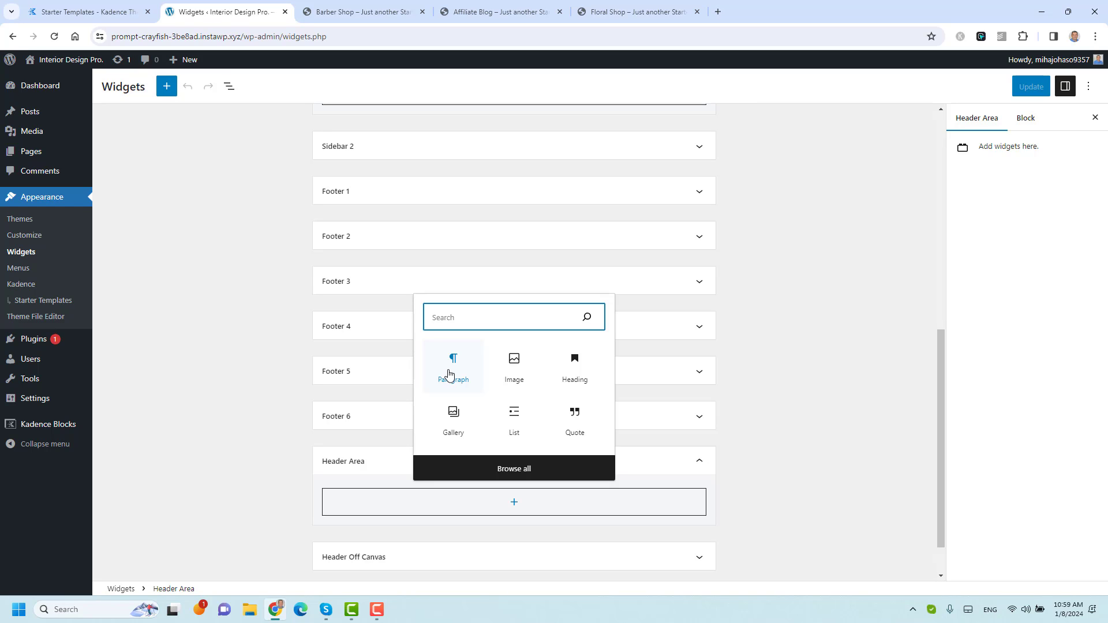
{"action": "left_click", "coordinate": [450, 374]}
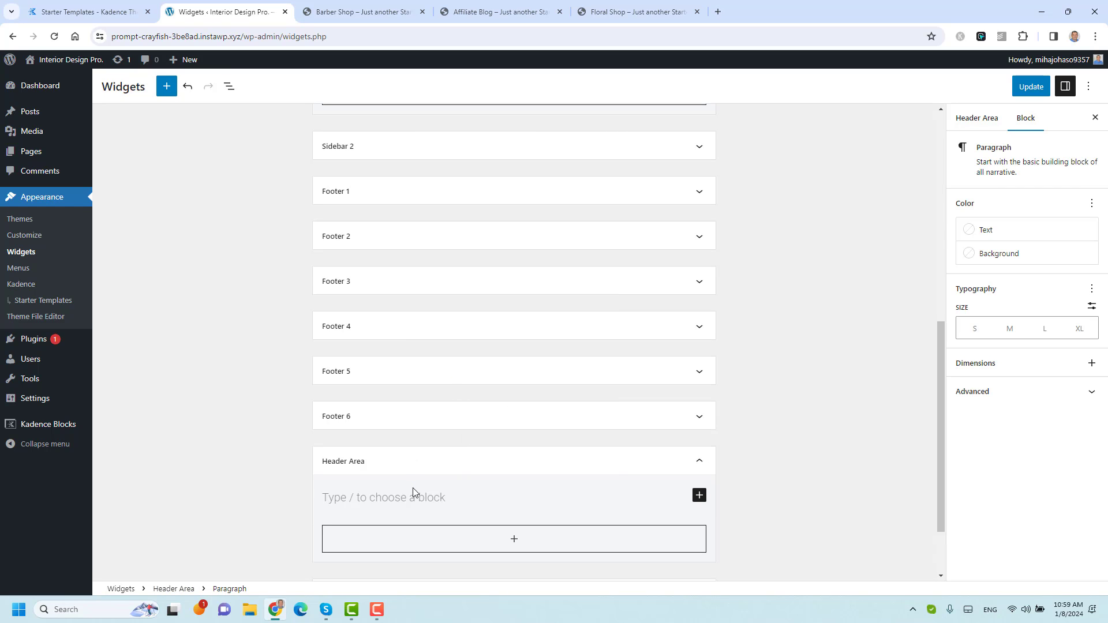
Step: Write "This is a paragraph" in the Header Area's Paragraph block
{"action": "type", "text": "t"}
{"action": "key", "text": "BackSpace"}
{"action": "type", "text": "tHI"}
{"action": "key", "text": "BackSpace"}
{"action": "key", "text": "BackSpace"}
{"action": "key", "text": "BackSpace"}
{"action": "type", "text": "This is"}
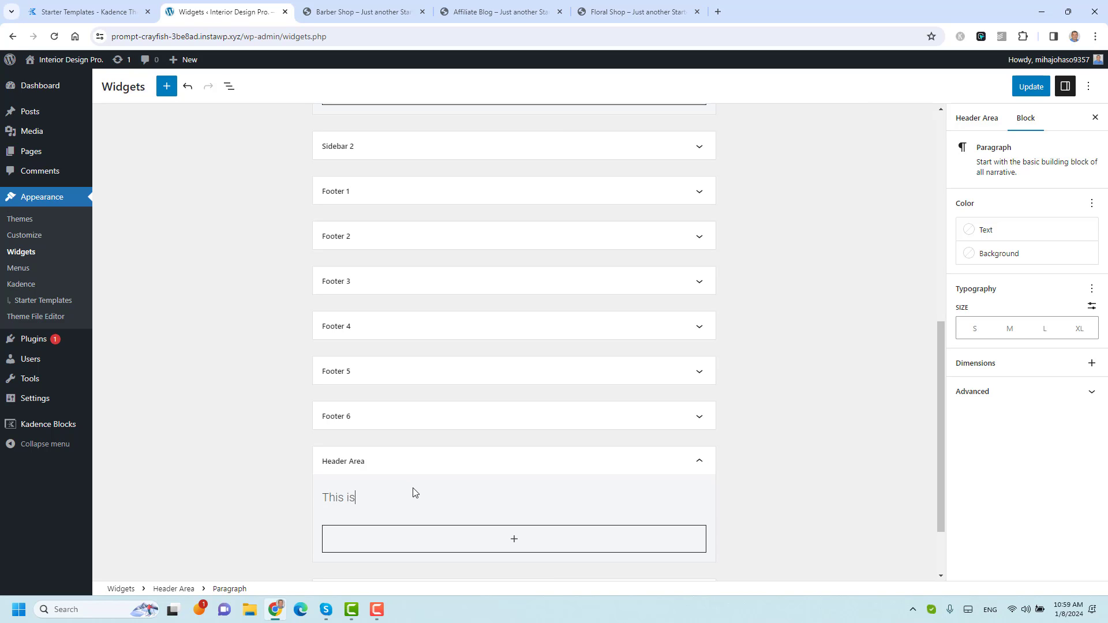
{"action": "type", "text": " a paragraph"}
Step: Set the Header Area paragraph's text colour to white (#FFFFFF) and update the widgets
{"action": "left_click", "coordinate": [976, 231]}
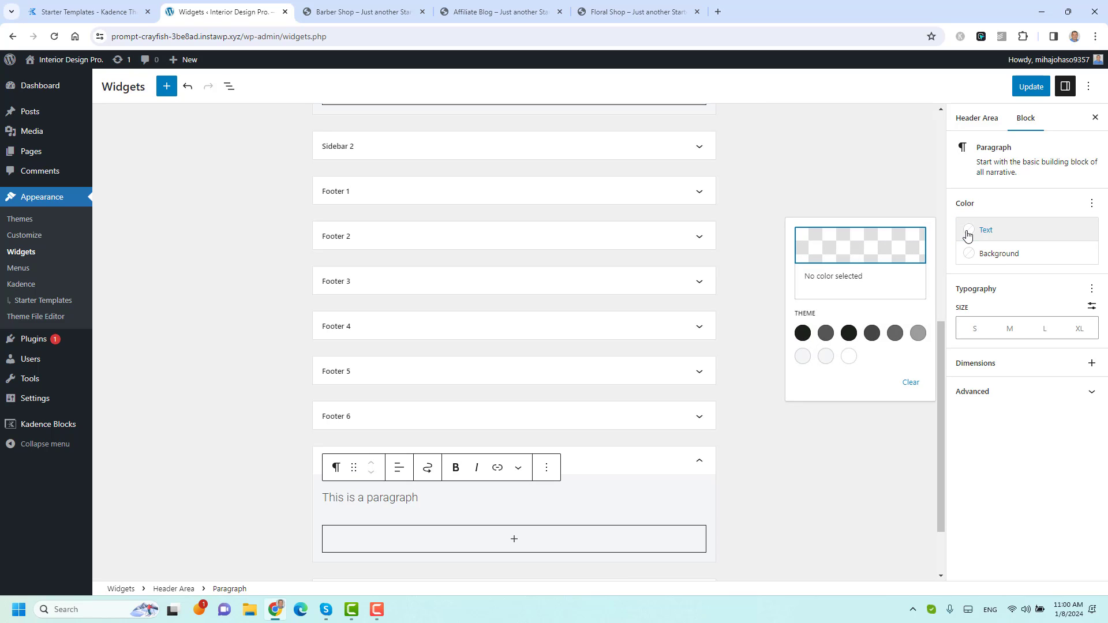
{"action": "left_click", "coordinate": [849, 355]}
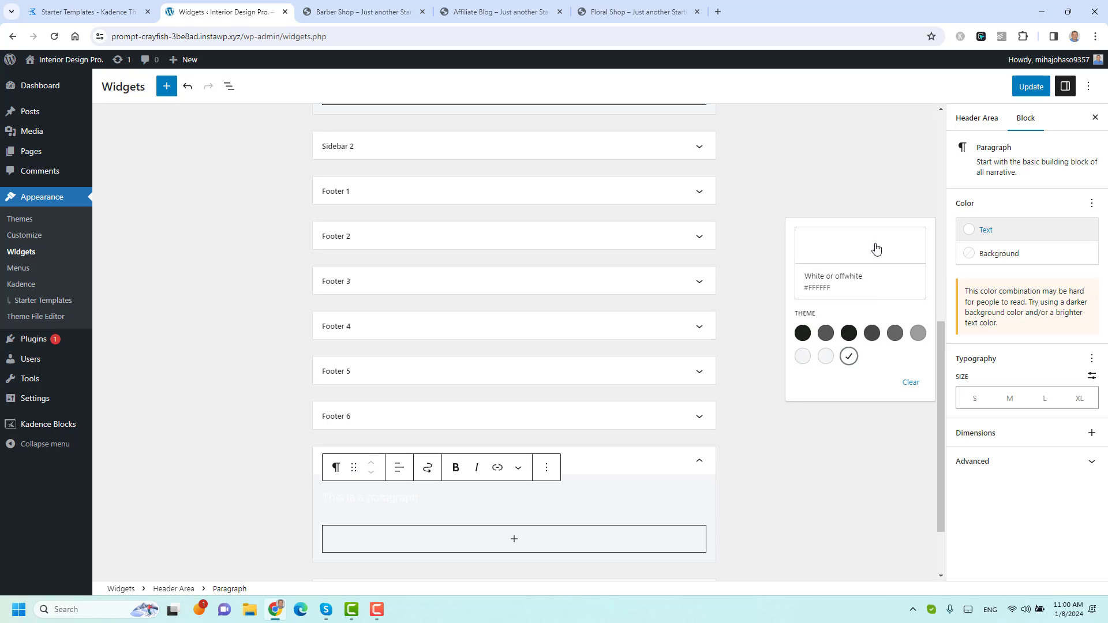
{"action": "left_click", "coordinate": [895, 183]}
{"action": "left_click", "coordinate": [1031, 87]}
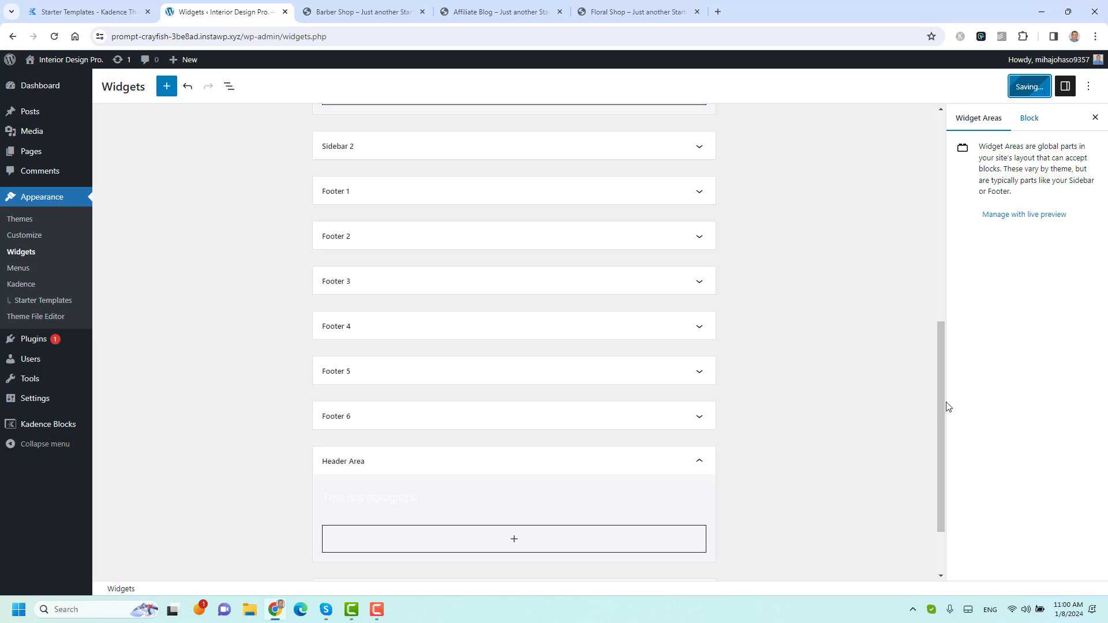
Step: Return to the customizer's header builder, open the Widget area item's settings and remove that item from the top row
{"action": "left_click", "coordinate": [28, 236]}
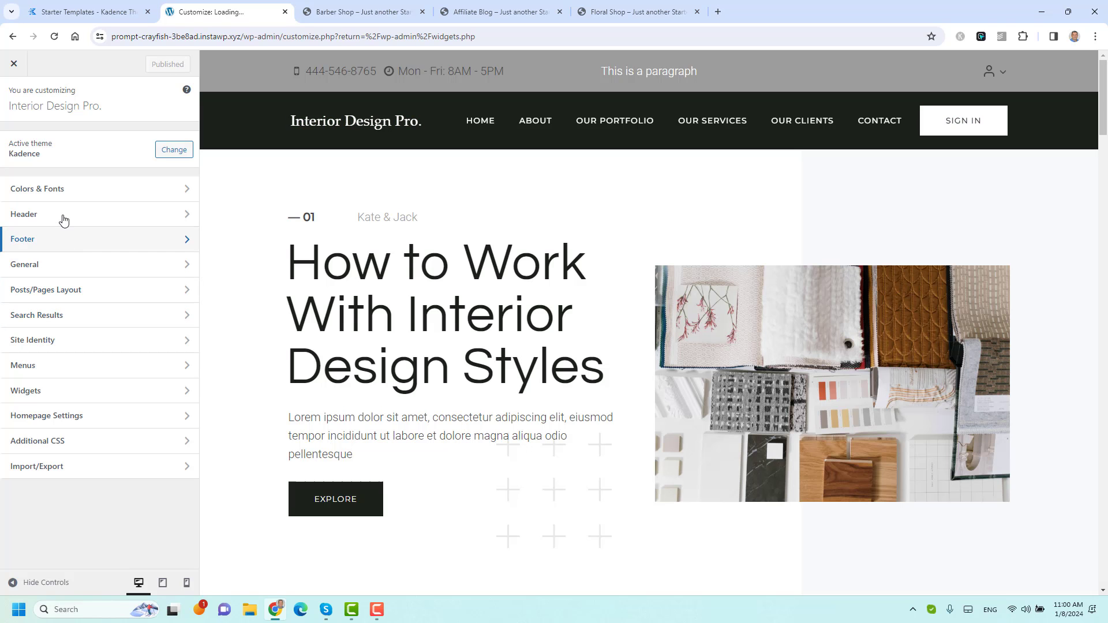
{"action": "left_click", "coordinate": [64, 216]}
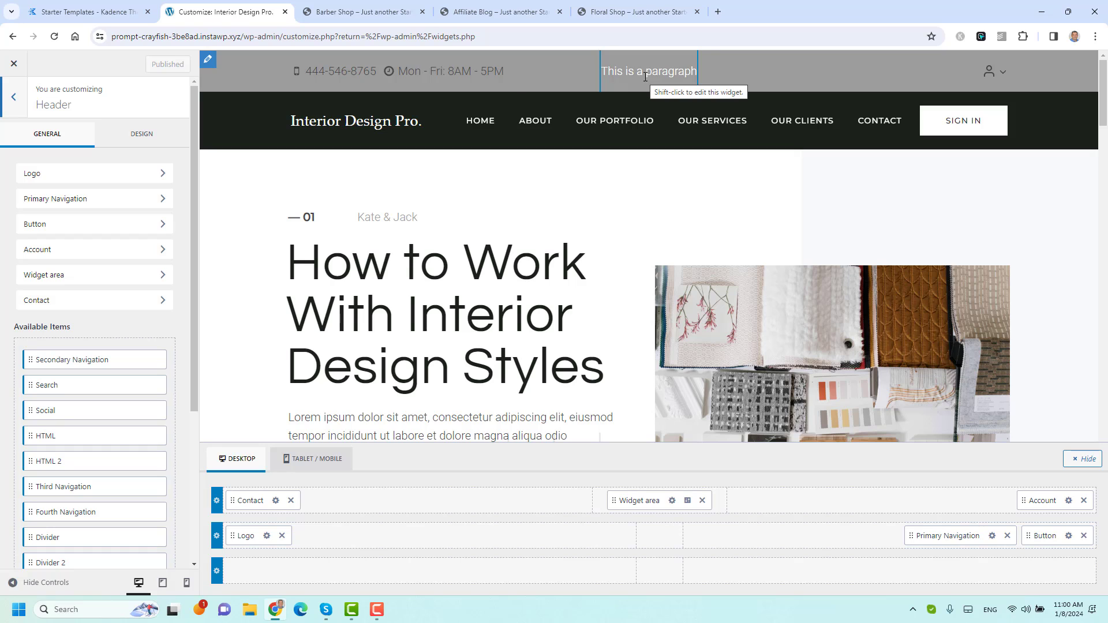
{"action": "left_click", "coordinate": [670, 501]}
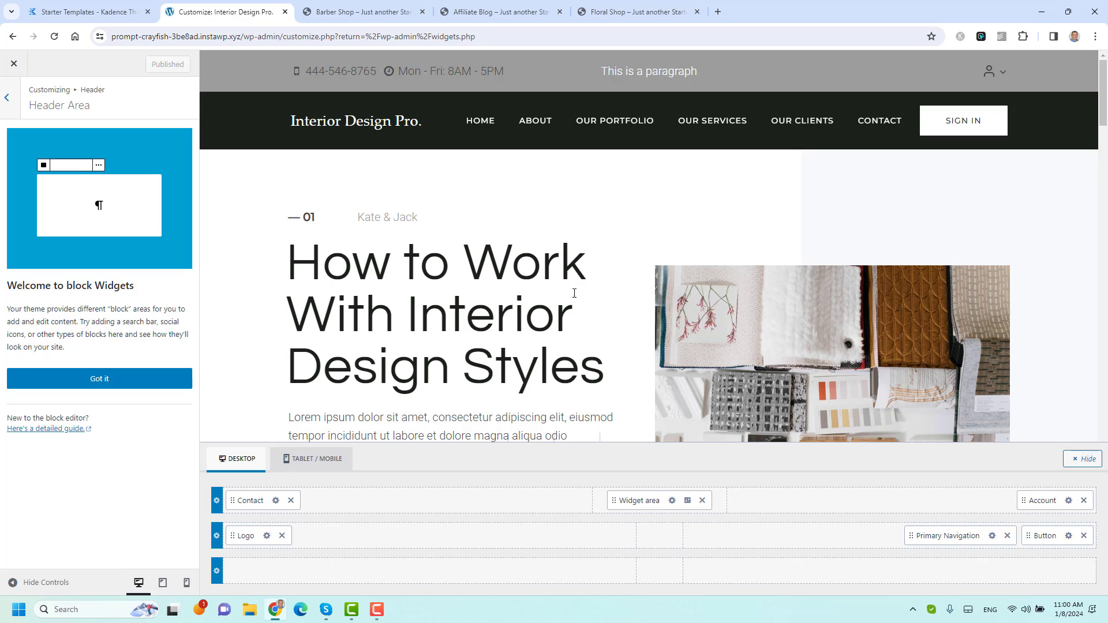
{"action": "left_click", "coordinate": [703, 501]}
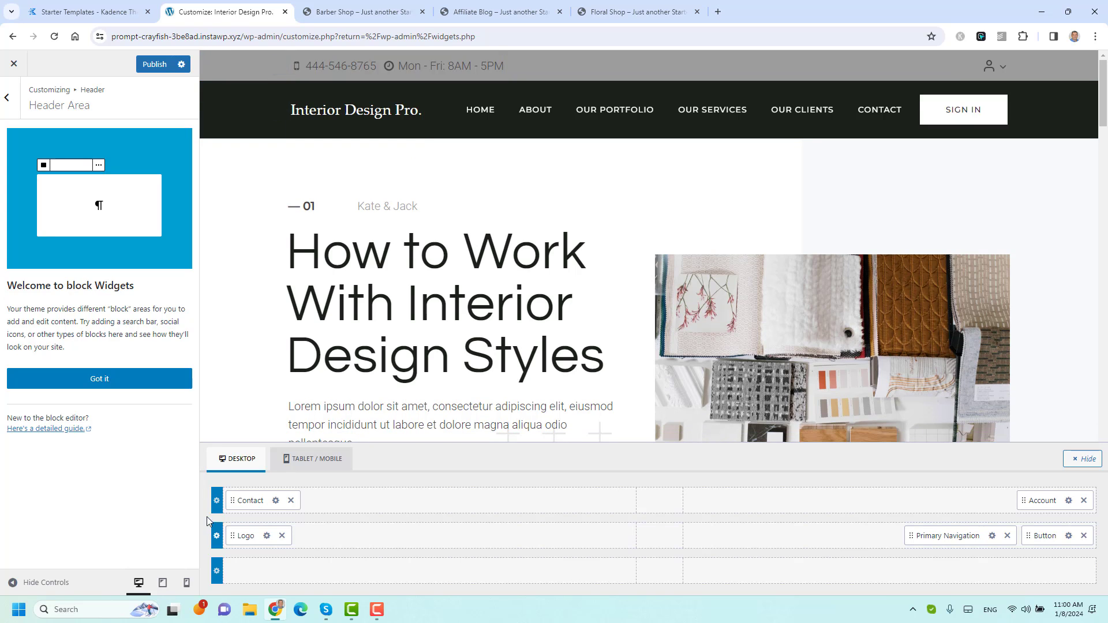
Step: Set the header top row's background colour to the dark grey palette colour #555555
{"action": "left_click", "coordinate": [217, 501]}
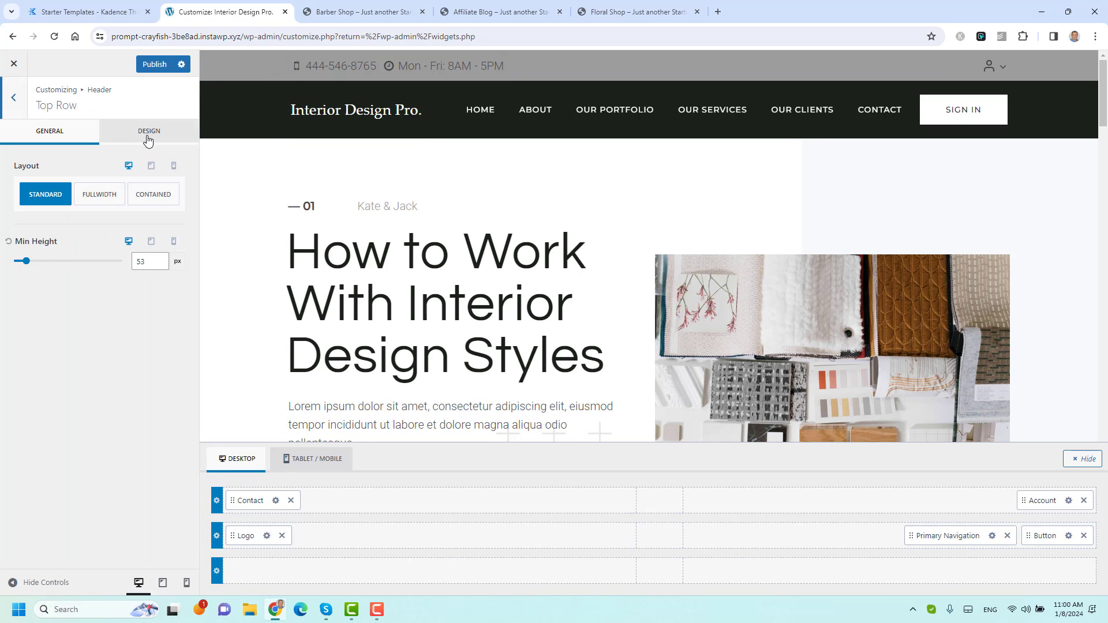
{"action": "left_click", "coordinate": [147, 134]}
{"action": "left_click", "coordinate": [171, 198]}
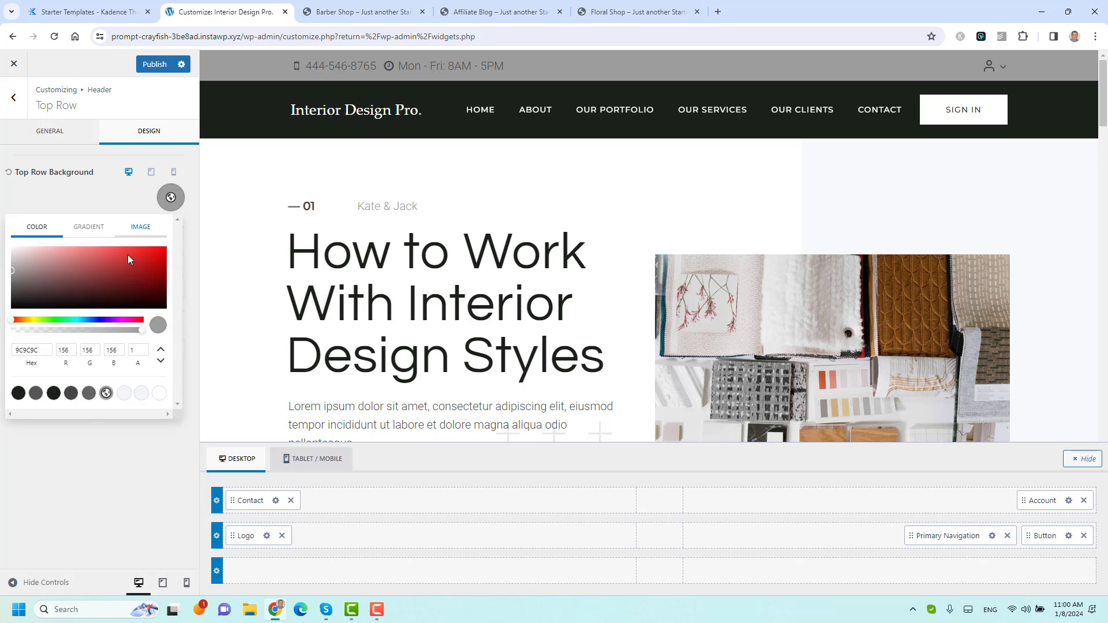
{"action": "left_click", "coordinate": [36, 393]}
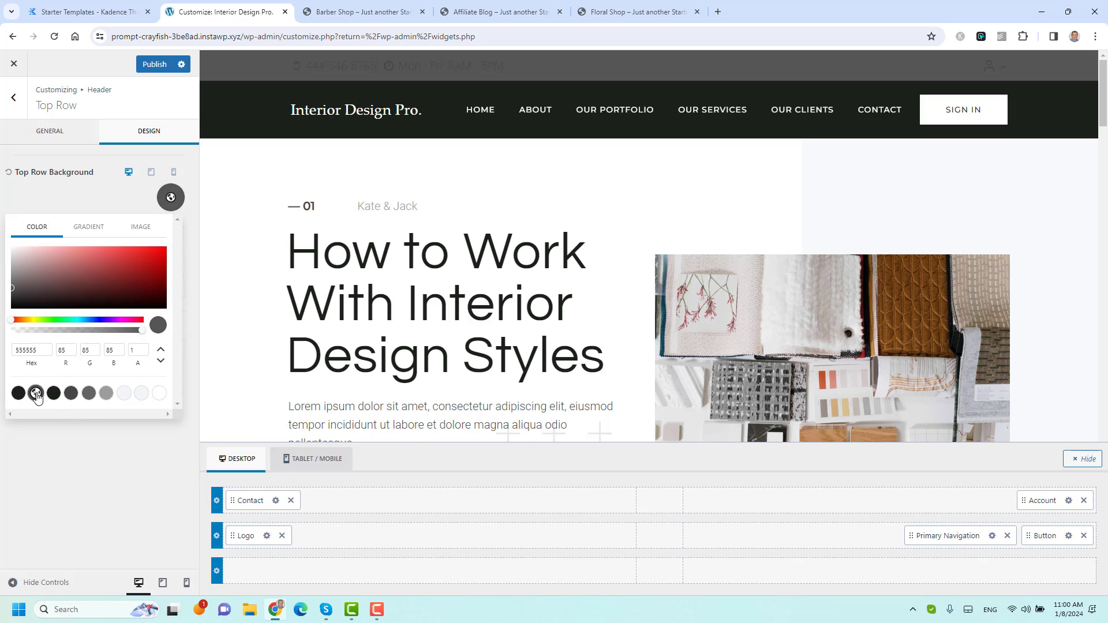
{"action": "left_click", "coordinate": [58, 462]}
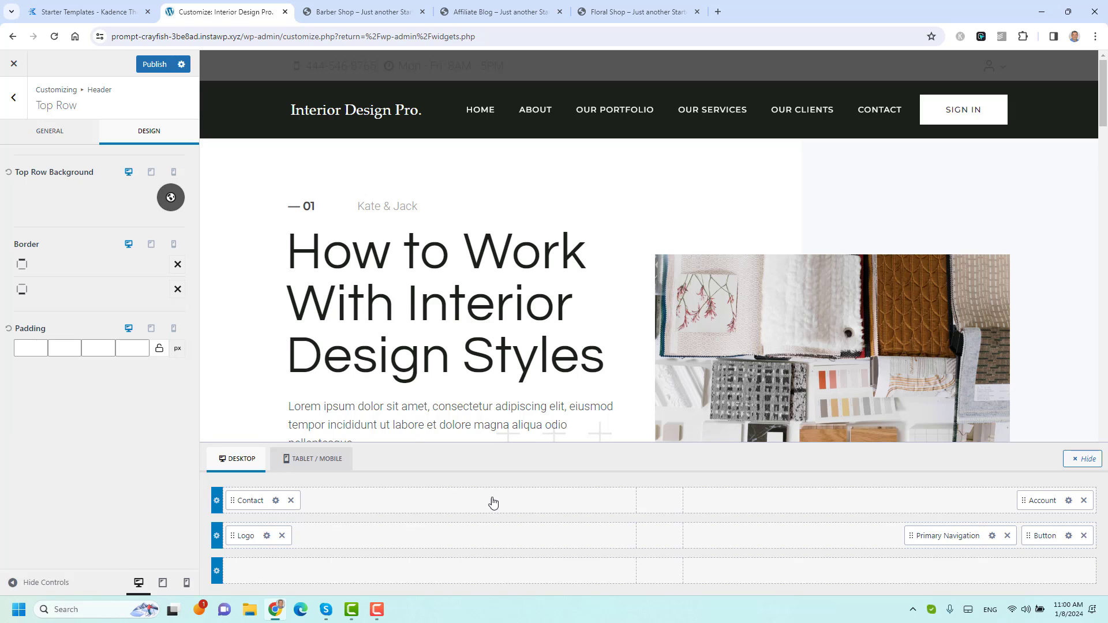
Step: Set both of the Contact item's colours, initial and hover, to white from the palette
{"action": "left_click", "coordinate": [275, 500]}
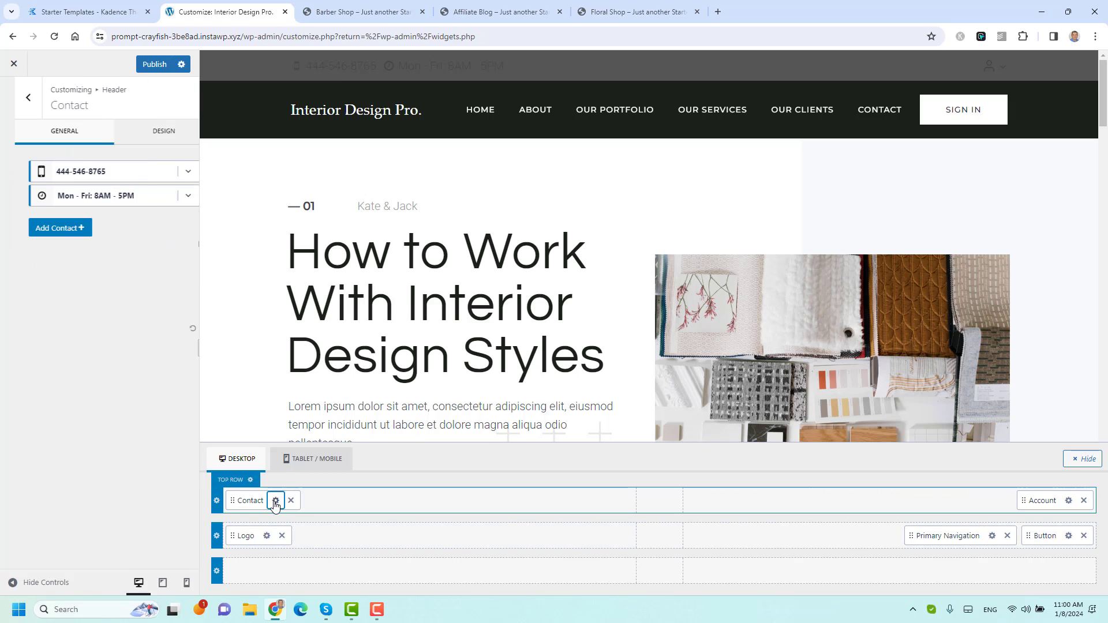
{"action": "left_click", "coordinate": [150, 133]}
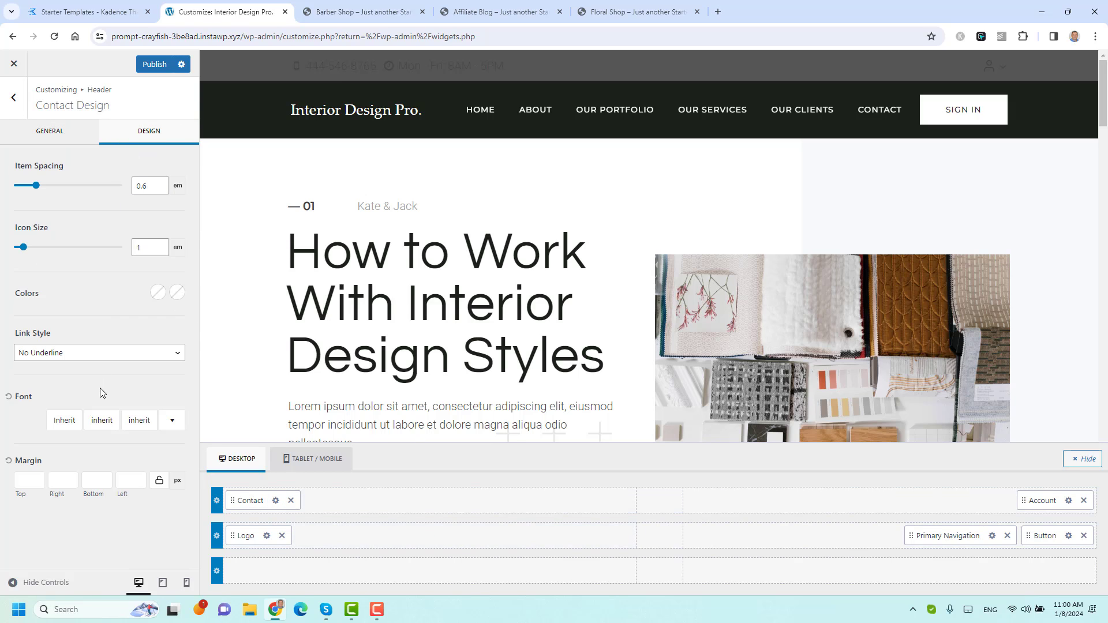
{"action": "left_click", "coordinate": [158, 293]}
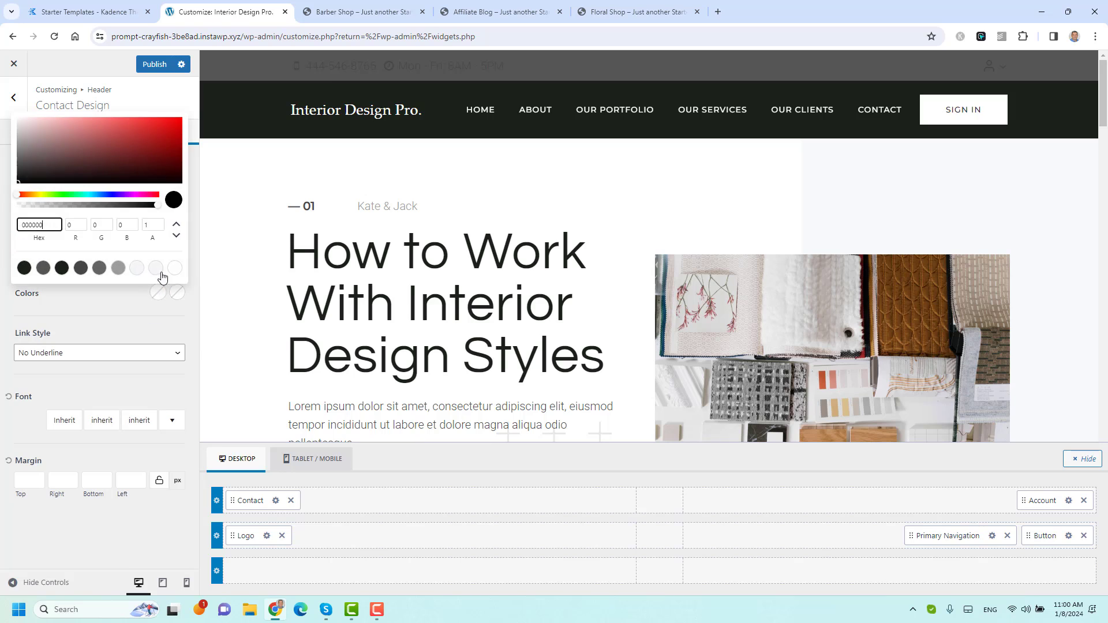
{"action": "left_click", "coordinate": [174, 268]}
{"action": "left_click", "coordinate": [176, 292]}
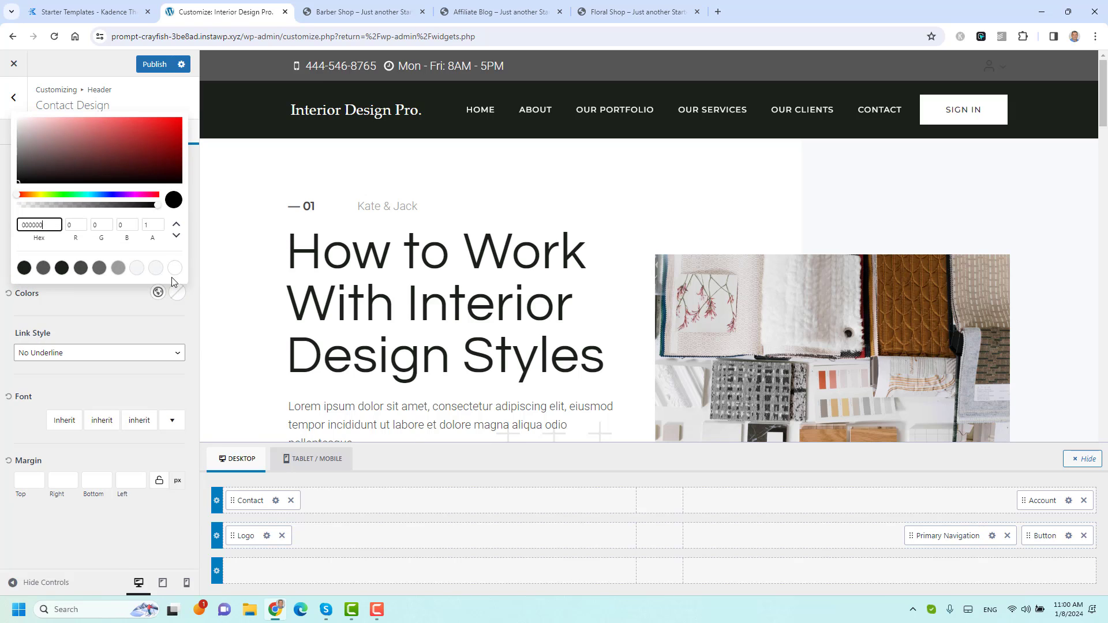
{"action": "left_click", "coordinate": [174, 267]}
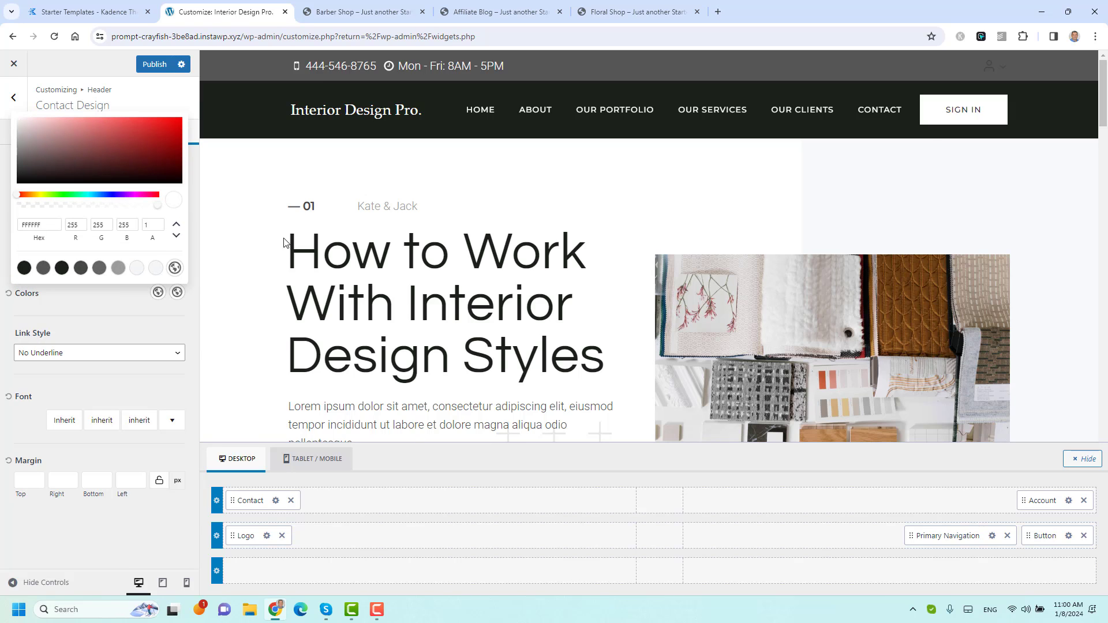
Step: Set the Account item's initial logged-in account colour to white (#FFFFFF)
{"action": "left_click", "coordinate": [1069, 501]}
{"action": "left_click", "coordinate": [144, 134]}
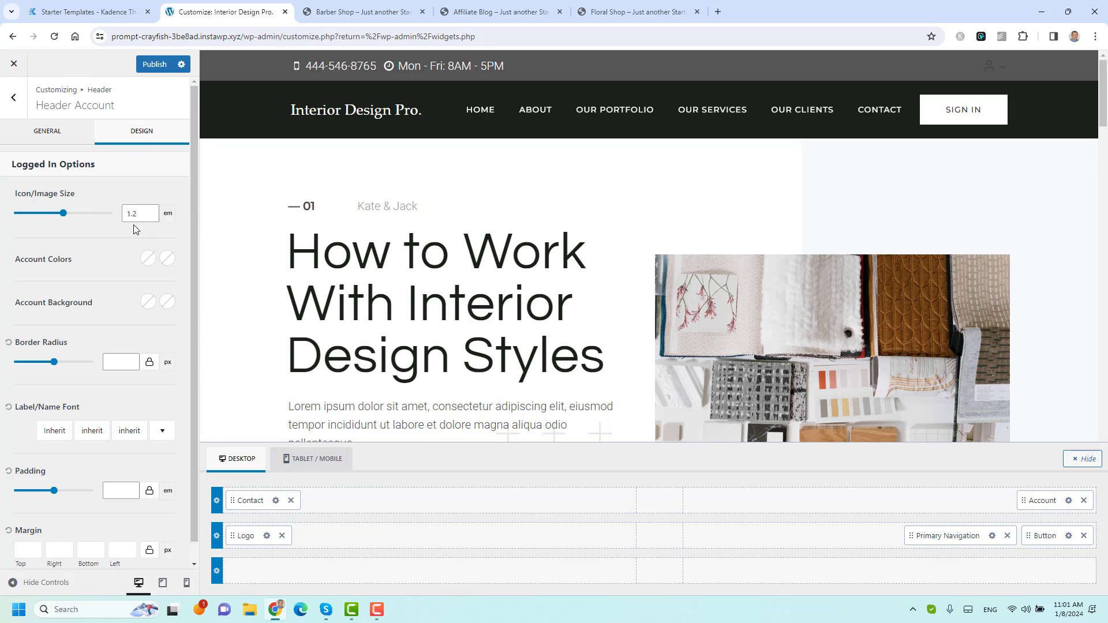
{"action": "left_click", "coordinate": [147, 259]}
{"action": "left_click", "coordinate": [165, 233]}
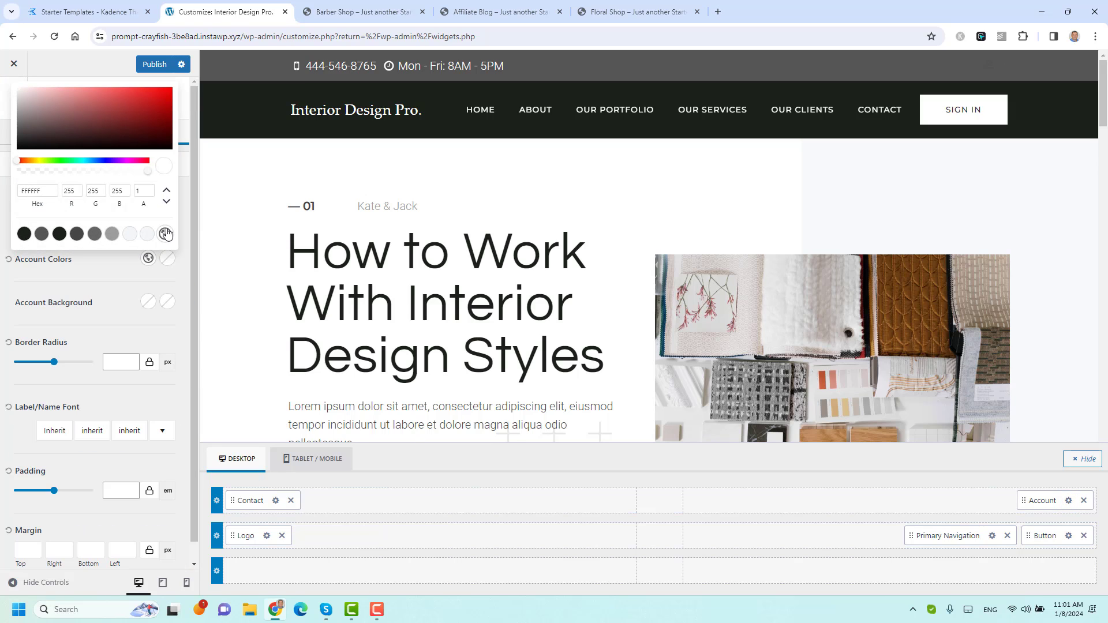
{"action": "left_click", "coordinate": [106, 288]}
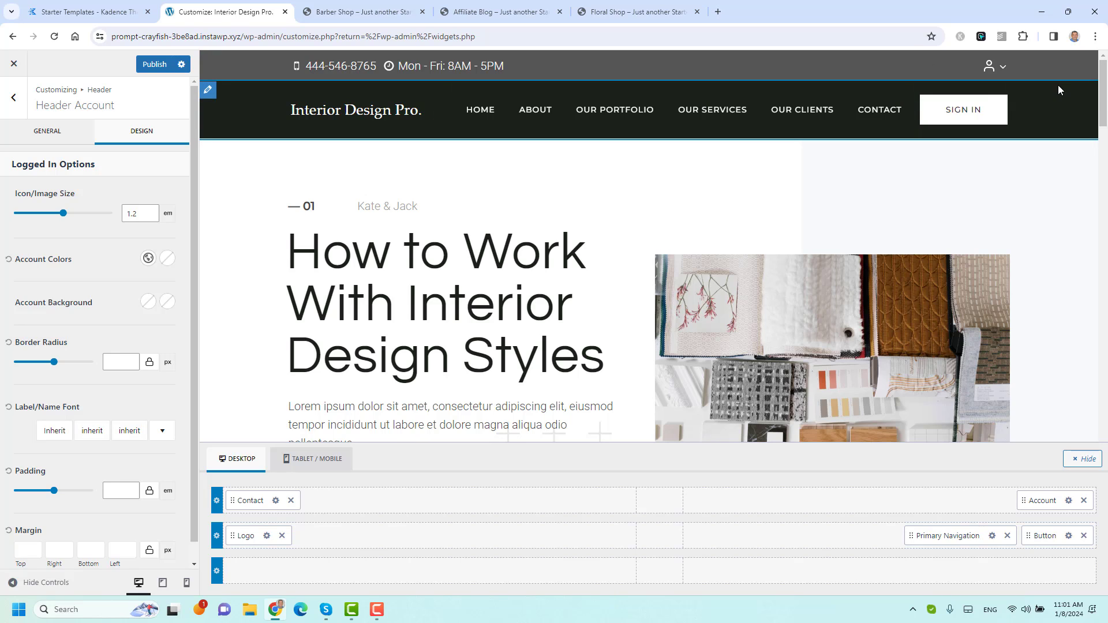
Step: Review the headers of the Affiliate Blog and Barber Shop demo sites, closing the search overlay, and return to the customizer
{"action": "left_click", "coordinate": [674, 4]}
{"action": "left_click", "coordinate": [546, 4]}
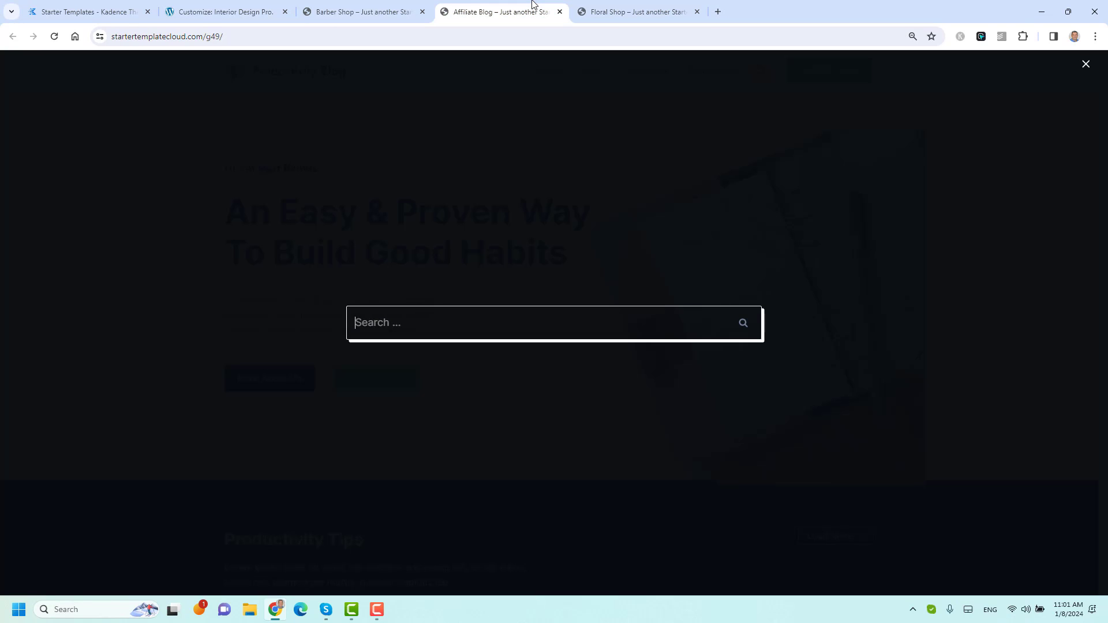
{"action": "left_click", "coordinate": [1086, 64]}
{"action": "left_click", "coordinate": [370, 16]}
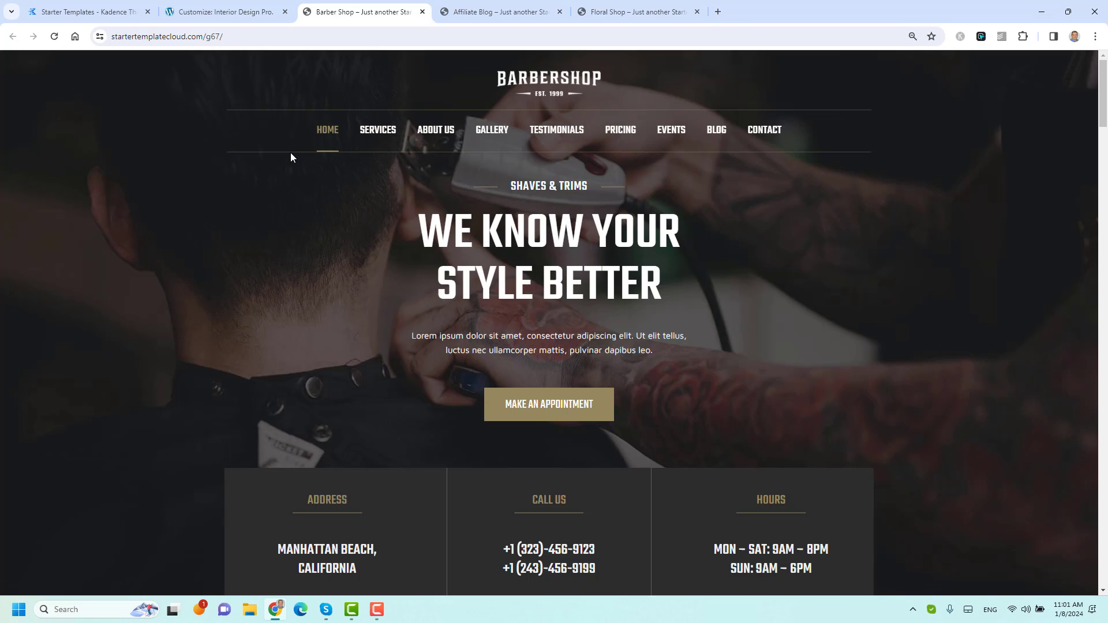
{"action": "left_click", "coordinate": [224, 5]}
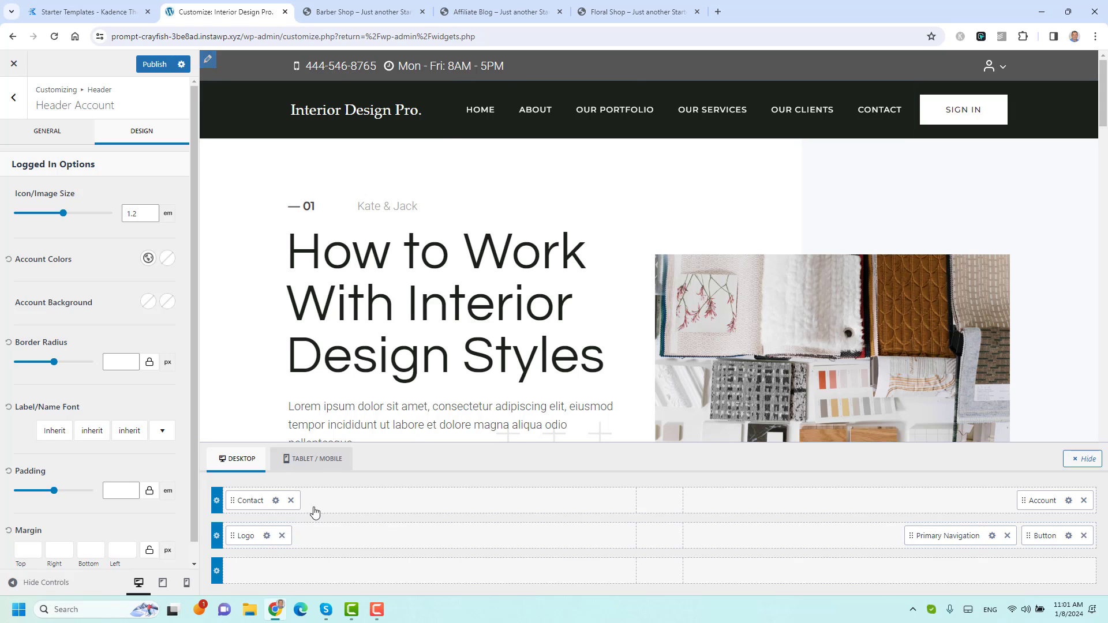
Step: Try a solid white border 2 px wide along the header top row's upper edge, and remove it
{"action": "left_click", "coordinate": [217, 500]}
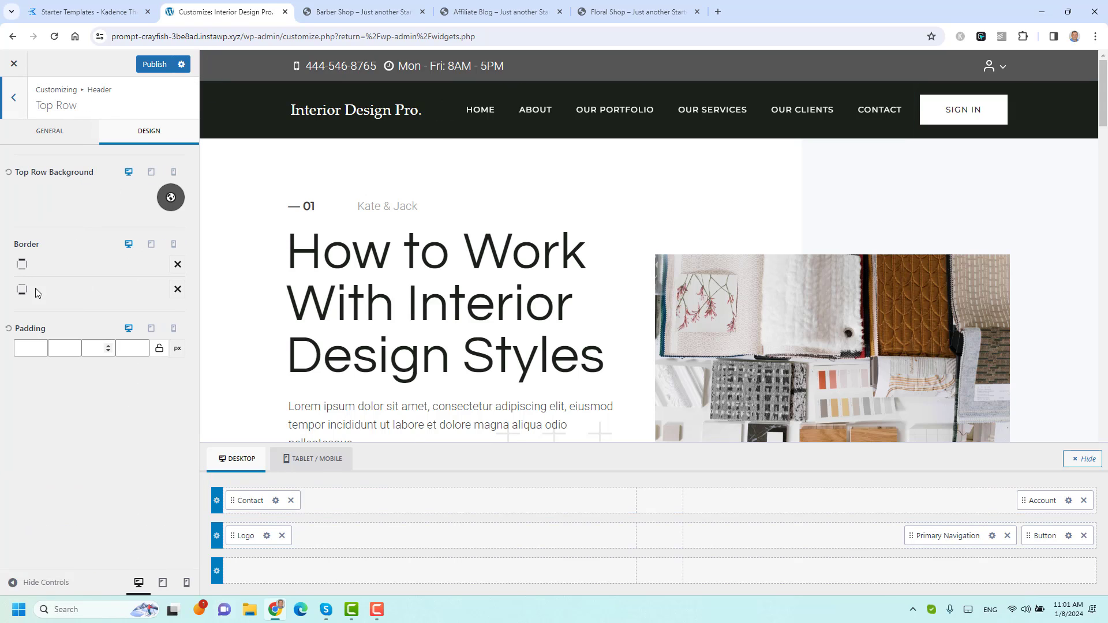
{"action": "left_click", "coordinate": [177, 268]}
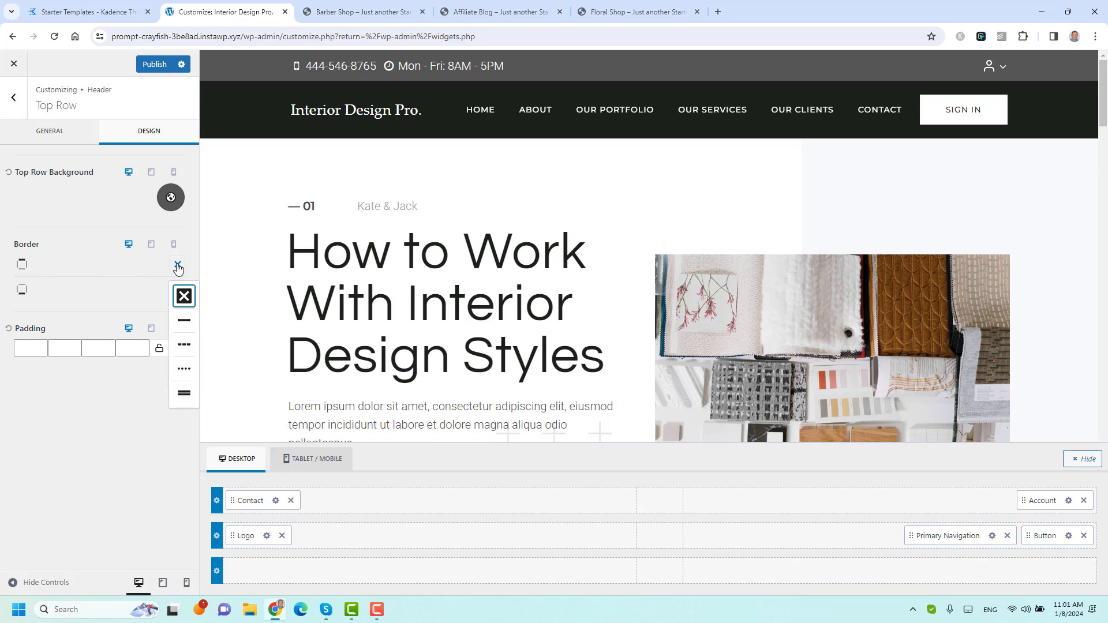
{"action": "left_click", "coordinate": [179, 312]}
{"action": "left_click", "coordinate": [107, 264]}
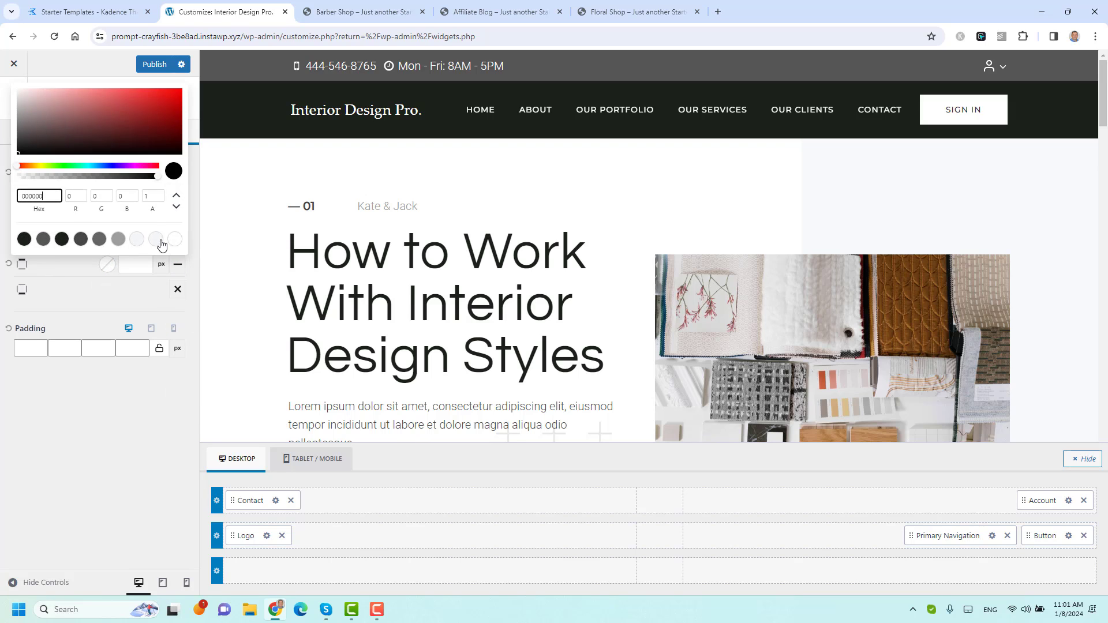
{"action": "left_click", "coordinate": [173, 240]}
{"action": "left_click", "coordinate": [124, 290]}
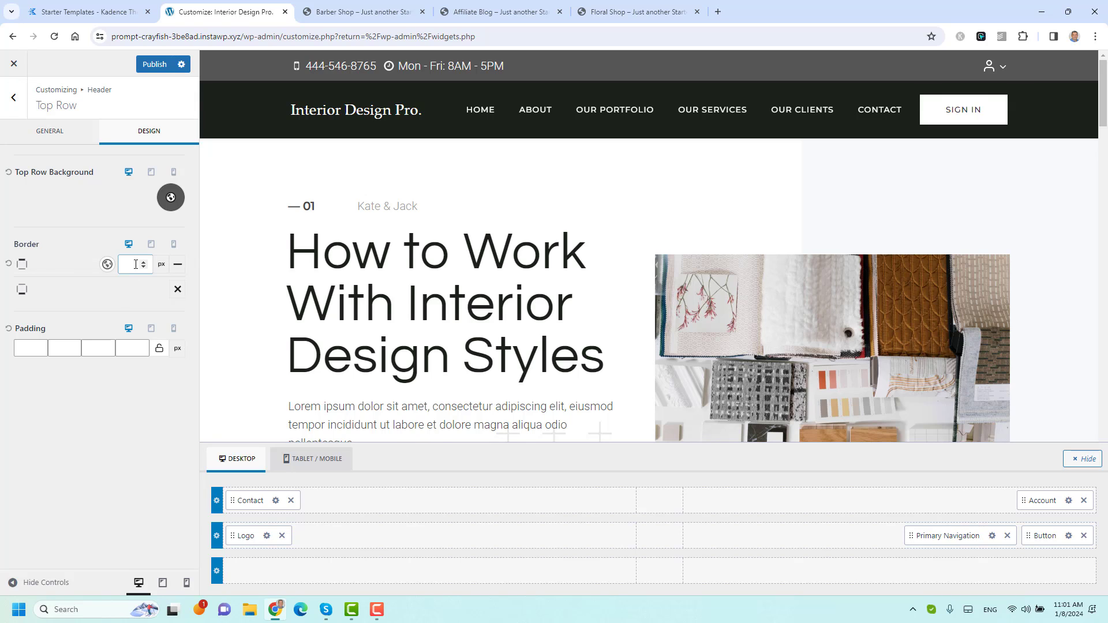
{"action": "type", "text": "2"}
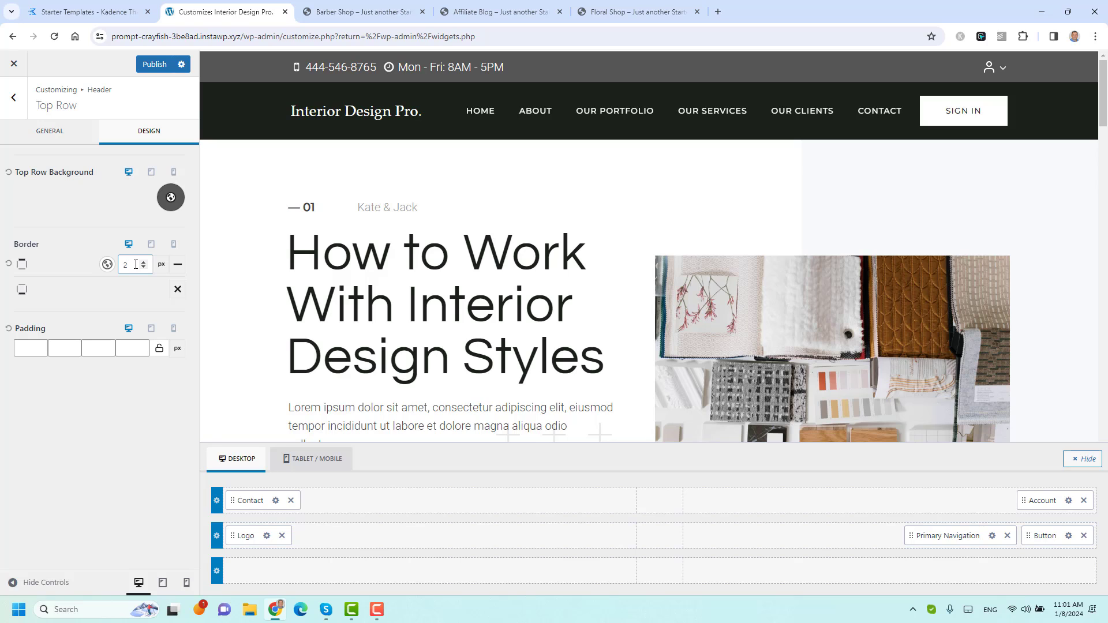
{"action": "left_click", "coordinate": [180, 269]}
{"action": "left_click", "coordinate": [182, 294]}
Step: Give the header's top row a solid bottom border 2 px wide in white (#FFFFFF)
{"action": "left_click", "coordinate": [177, 292]}
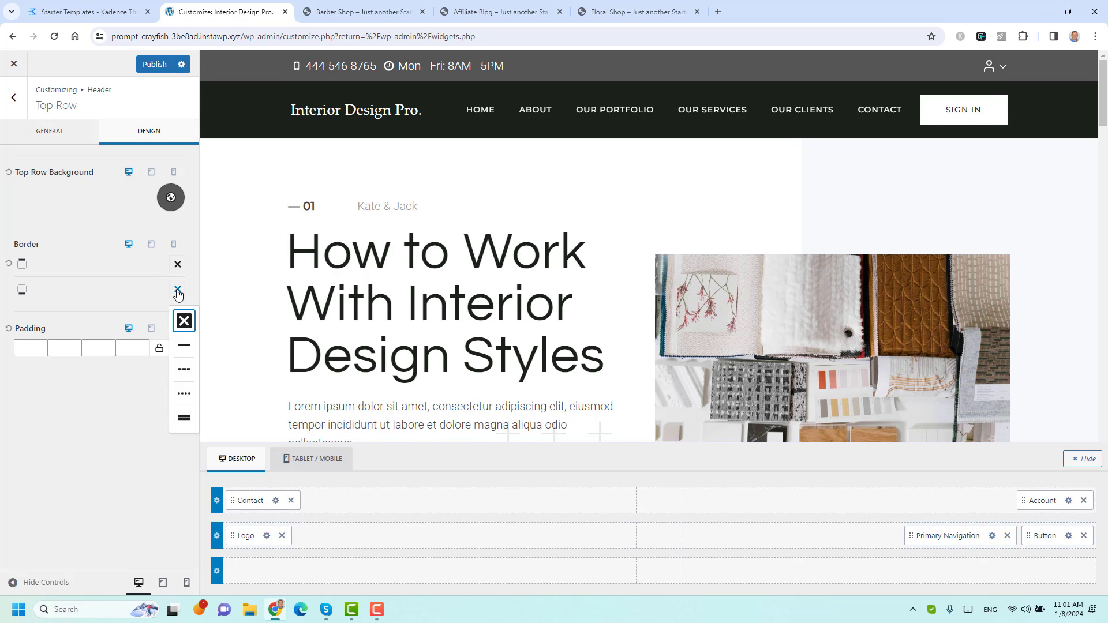
{"action": "left_click", "coordinate": [184, 345]}
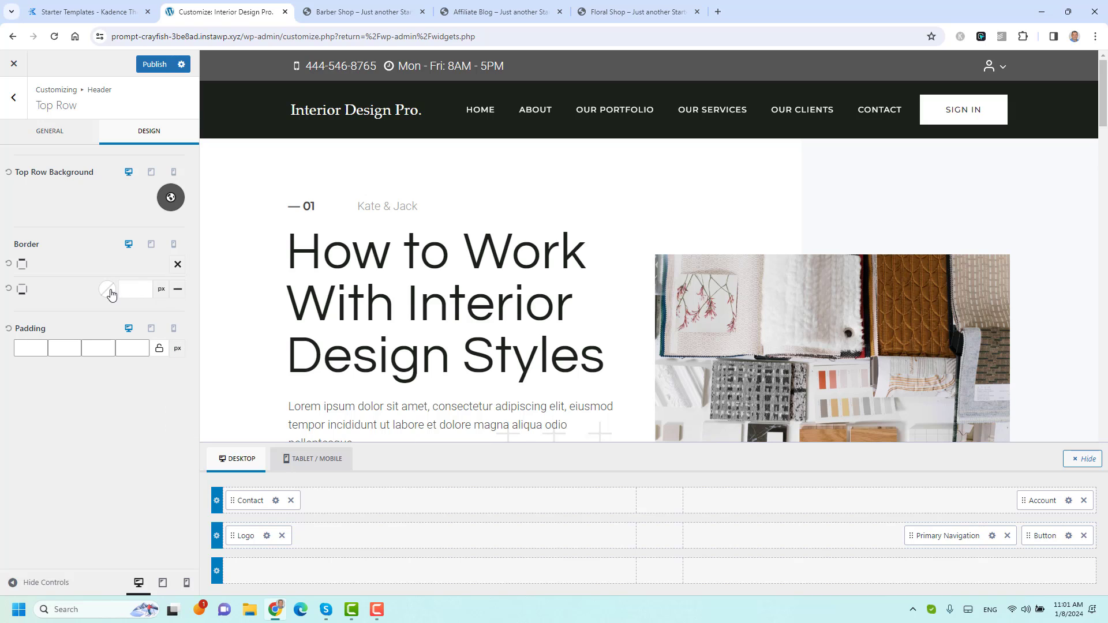
{"action": "left_click", "coordinate": [129, 290]}
{"action": "type", "text": "2"}
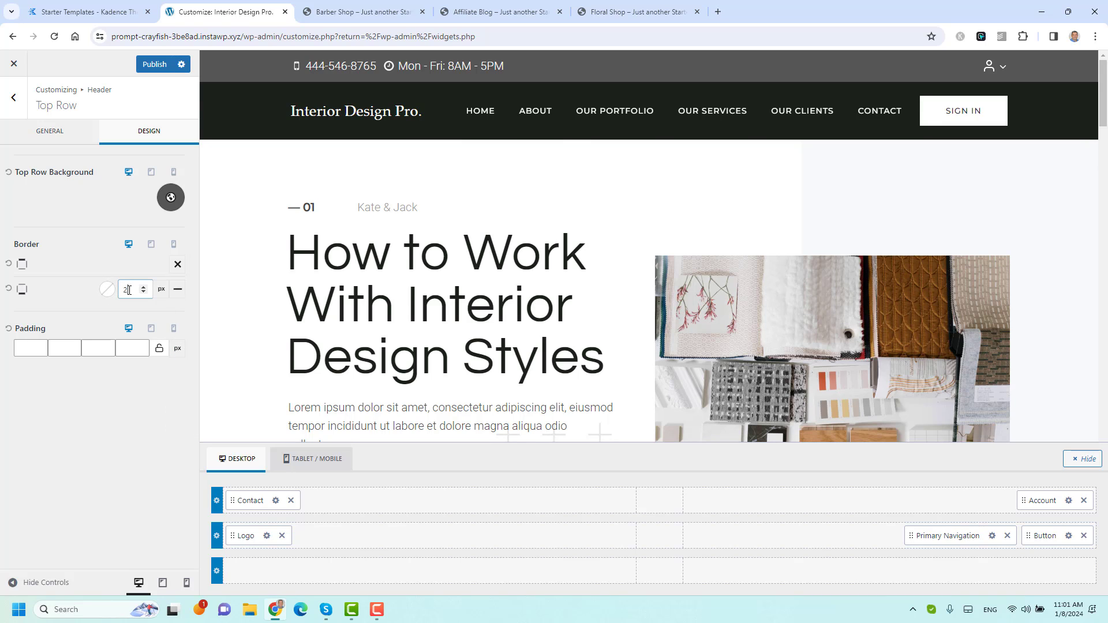
{"action": "left_click", "coordinate": [106, 289]}
{"action": "left_click", "coordinate": [173, 263]}
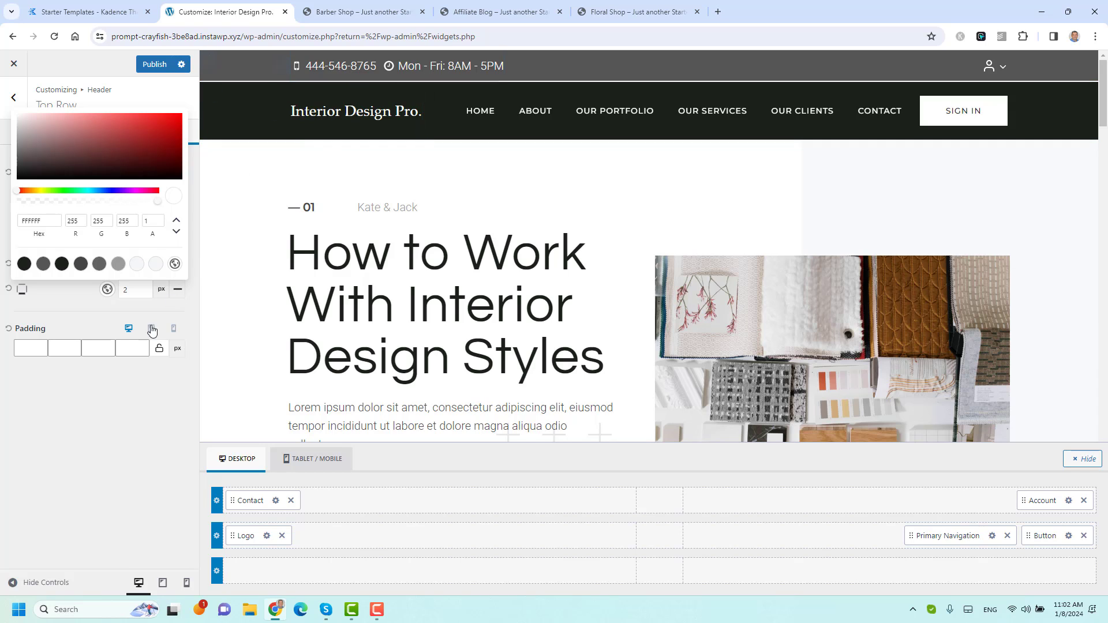
Step: Set the top row's bottom border width to 1 px and publish the header changes
{"action": "double_click", "coordinate": [121, 290]}
{"action": "type", "text": "1"}
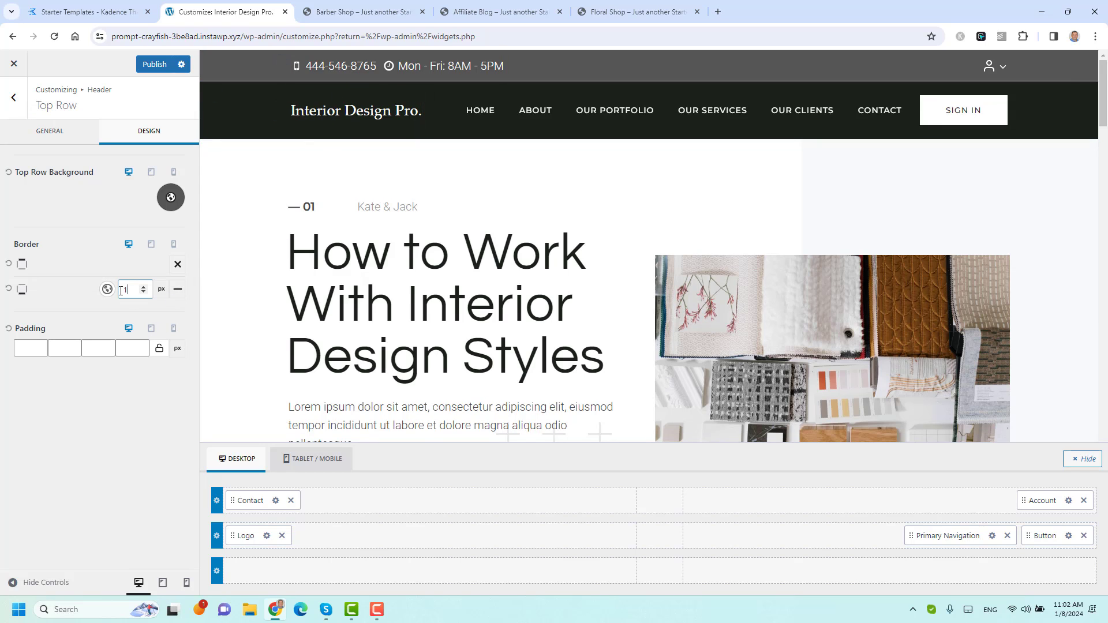
{"action": "left_click", "coordinate": [154, 64]}
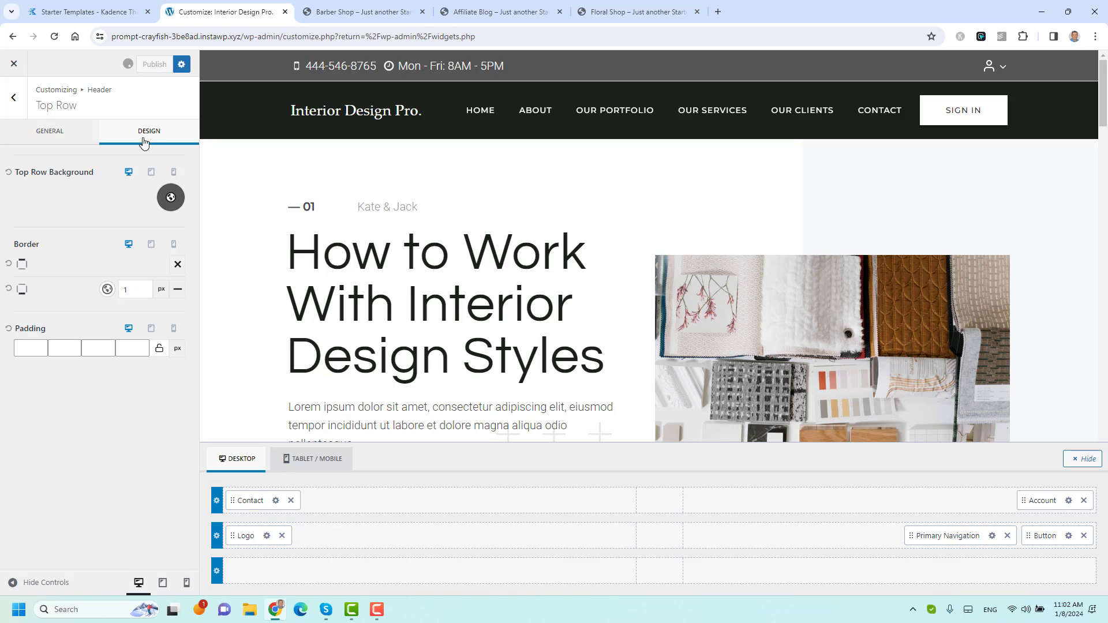
Step: Leave the customizer and open the site's front page
{"action": "left_click", "coordinate": [10, 72]}
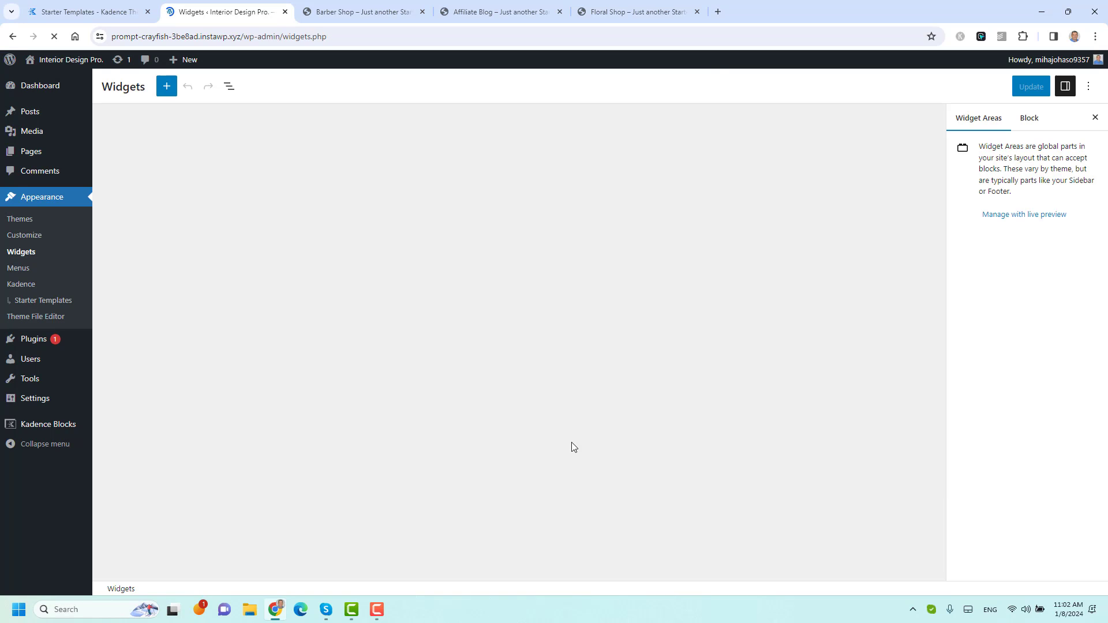
{"action": "left_click", "coordinate": [42, 79]}
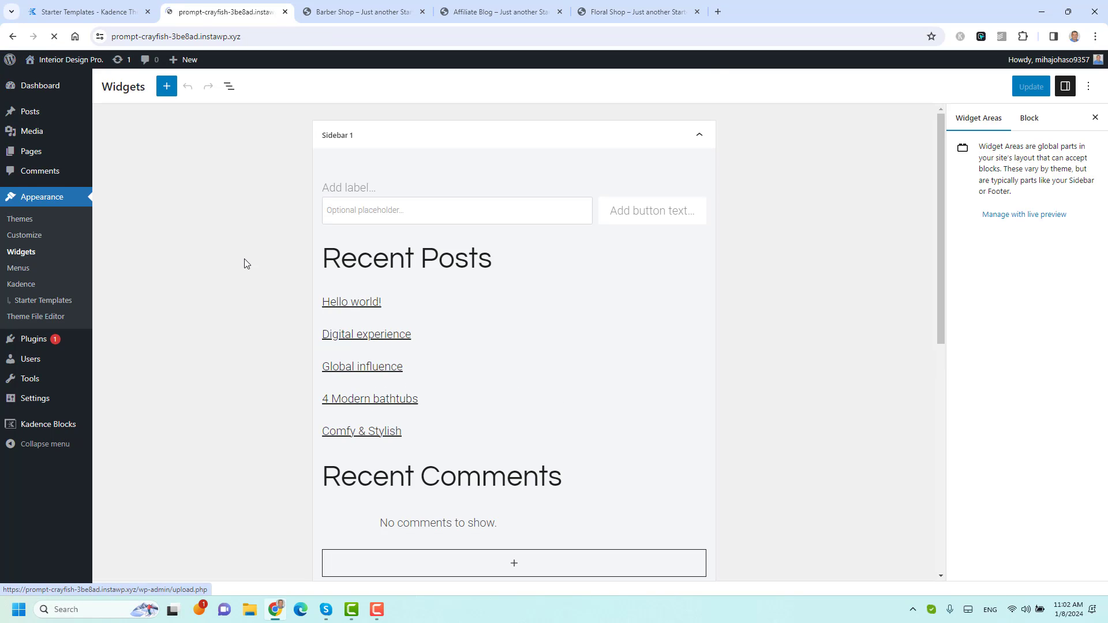